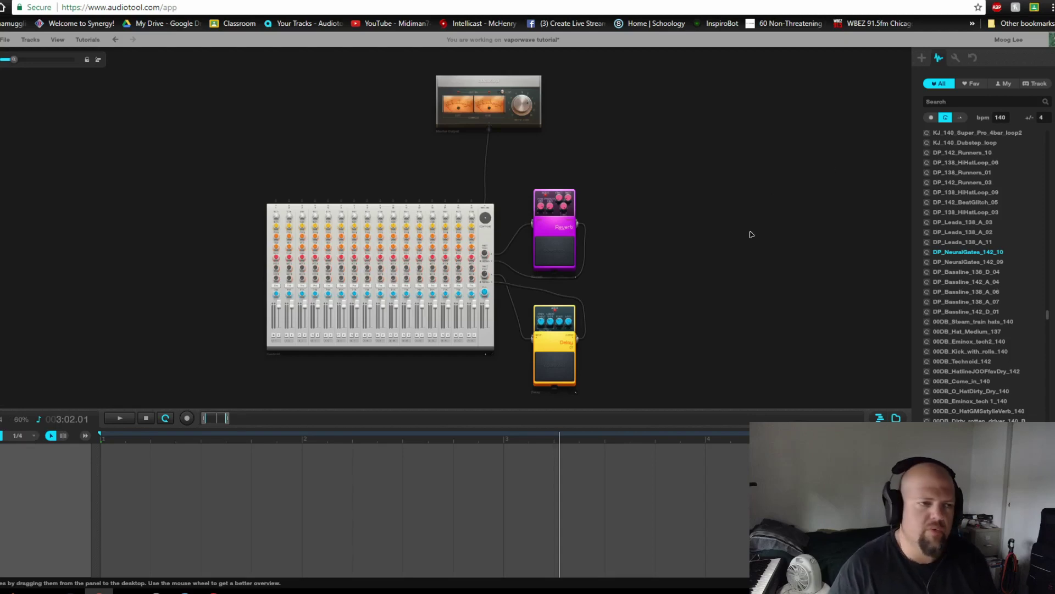
# Filter the loop samples to a tempo of 130 bpm
pyautogui.click(1002, 120)
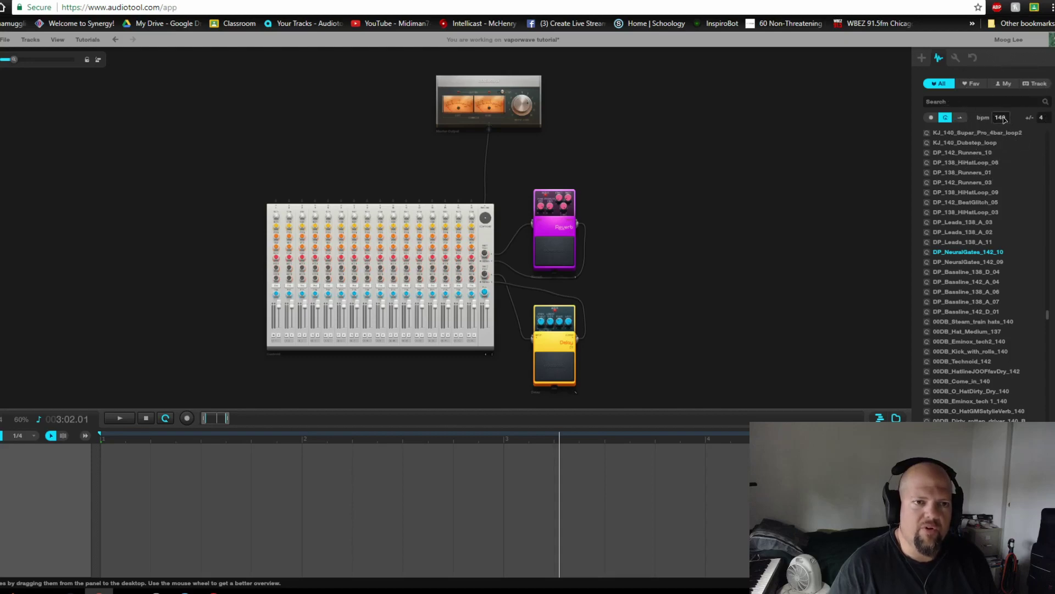
pyautogui.write('10')
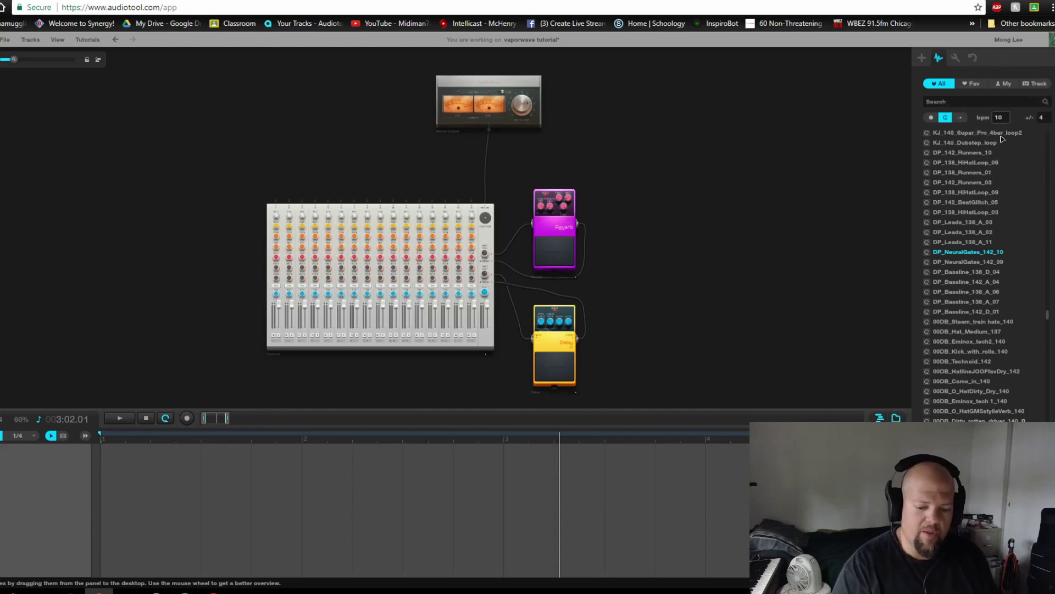
pyautogui.write('3')
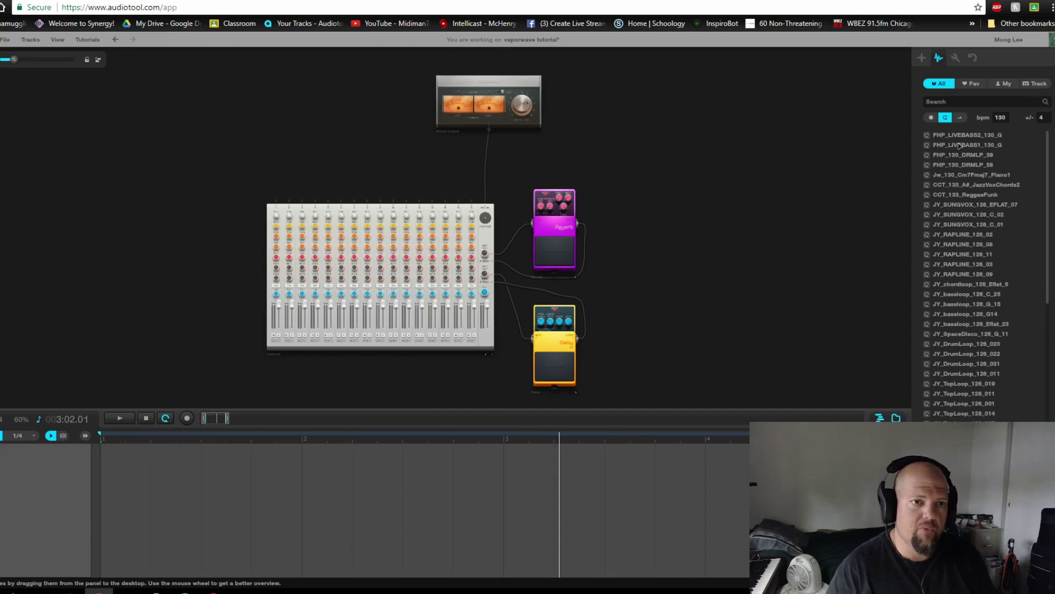
pyautogui.press('ctrl')
pyautogui.press('ctrl')
pyautogui.press('ctrl')
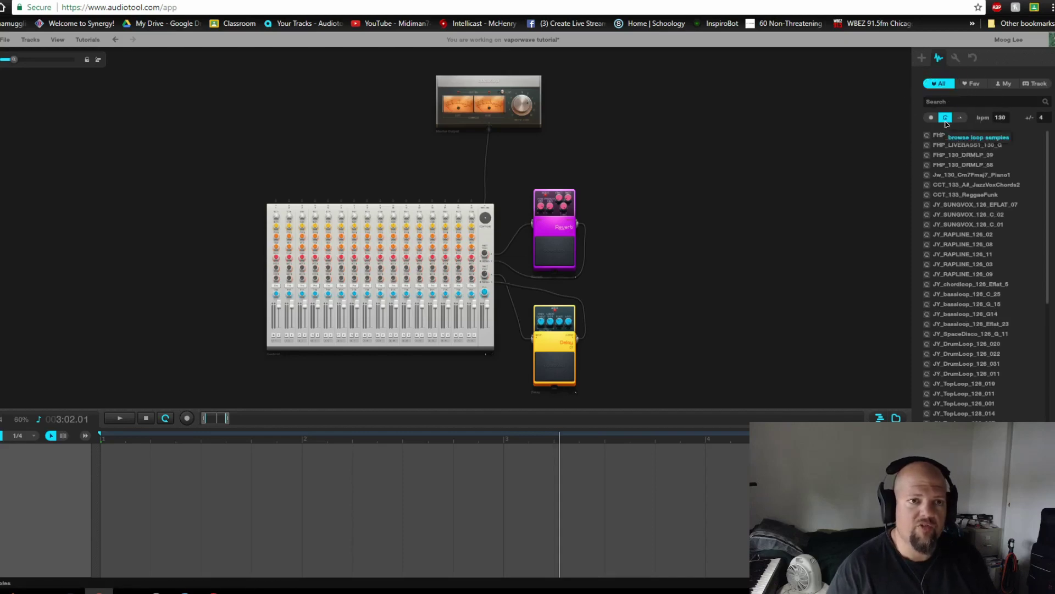
# Audition the loops from Jw_130_Cm7Fmaj7_Piano1 and the FHP_130_DRMLP drum loops to CCT_133_A#_JazzVoxChords2 and JY_SUNGVOX_126_EFLAT_07
pyautogui.click(927, 177)
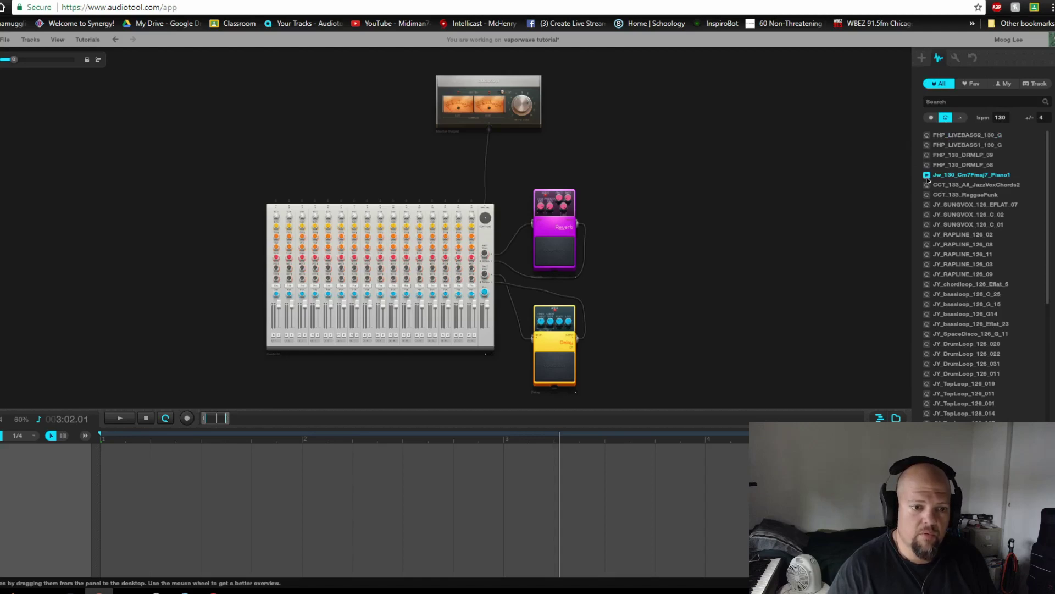
pyautogui.click(927, 178)
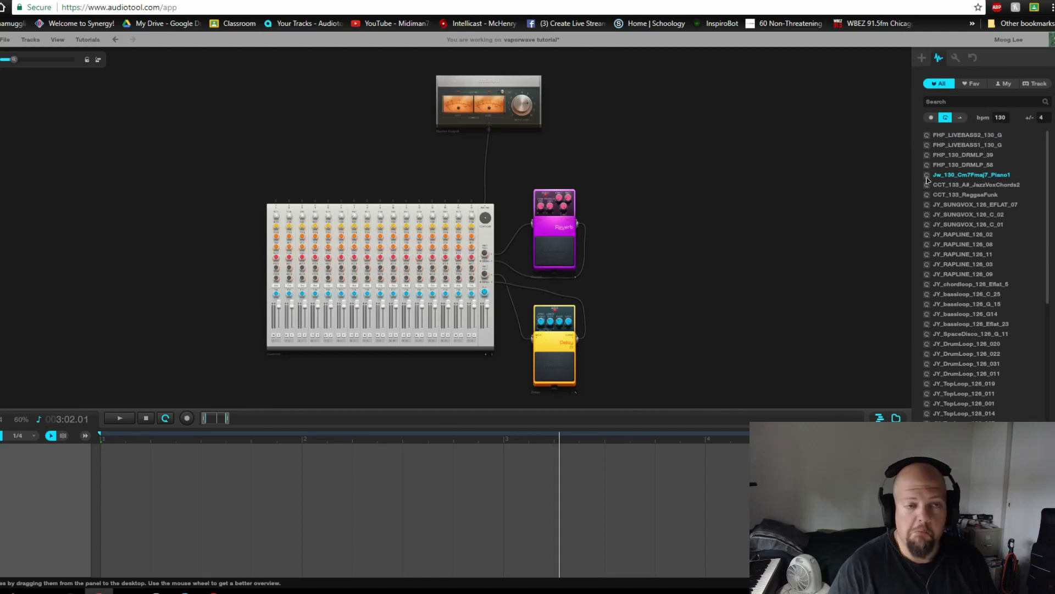
pyautogui.click(927, 165)
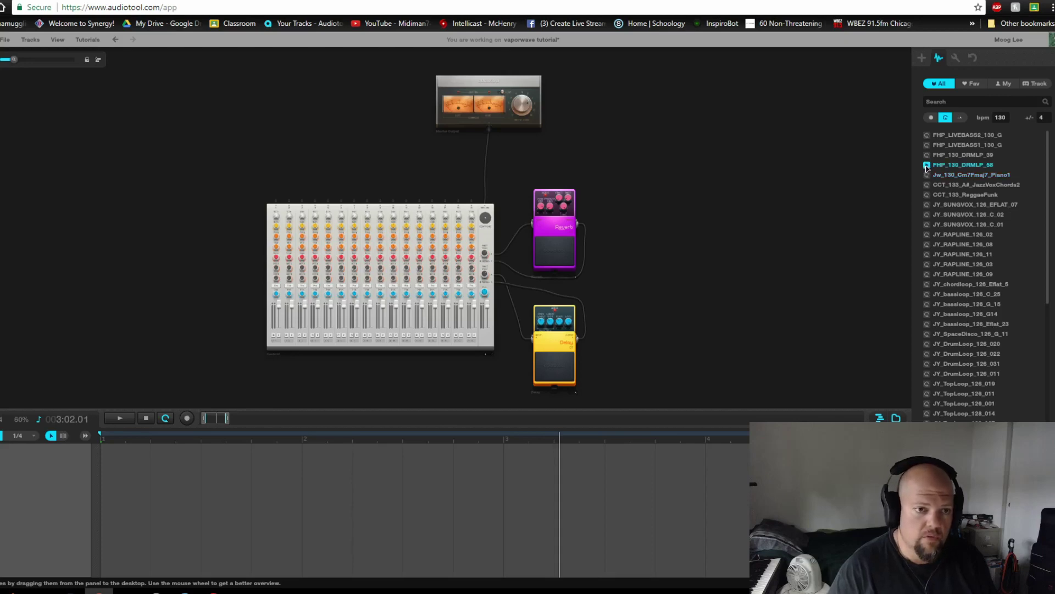
pyautogui.click(926, 156)
pyautogui.click(928, 176)
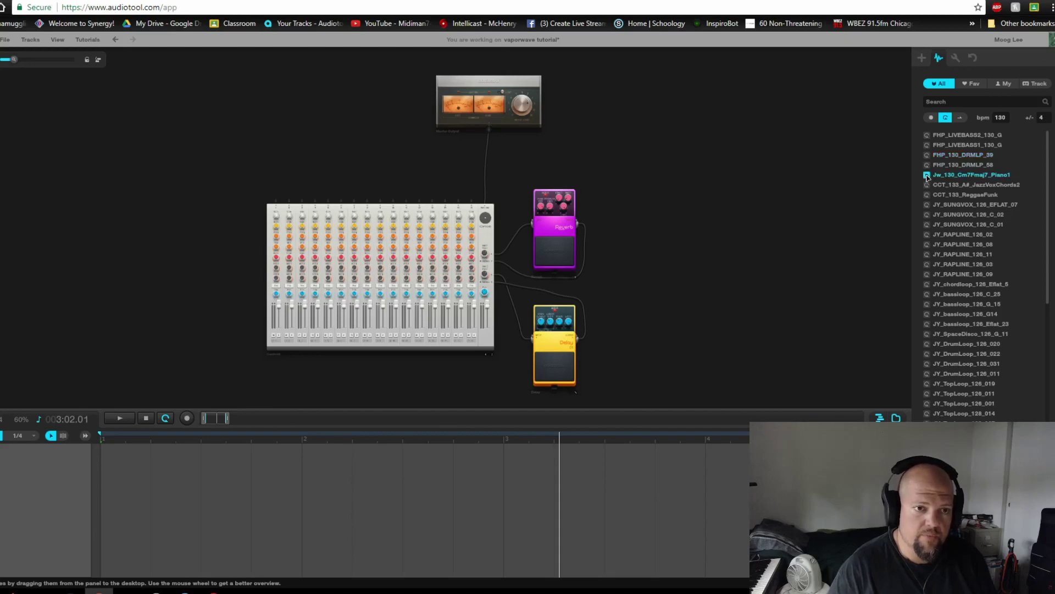
pyautogui.click(929, 186)
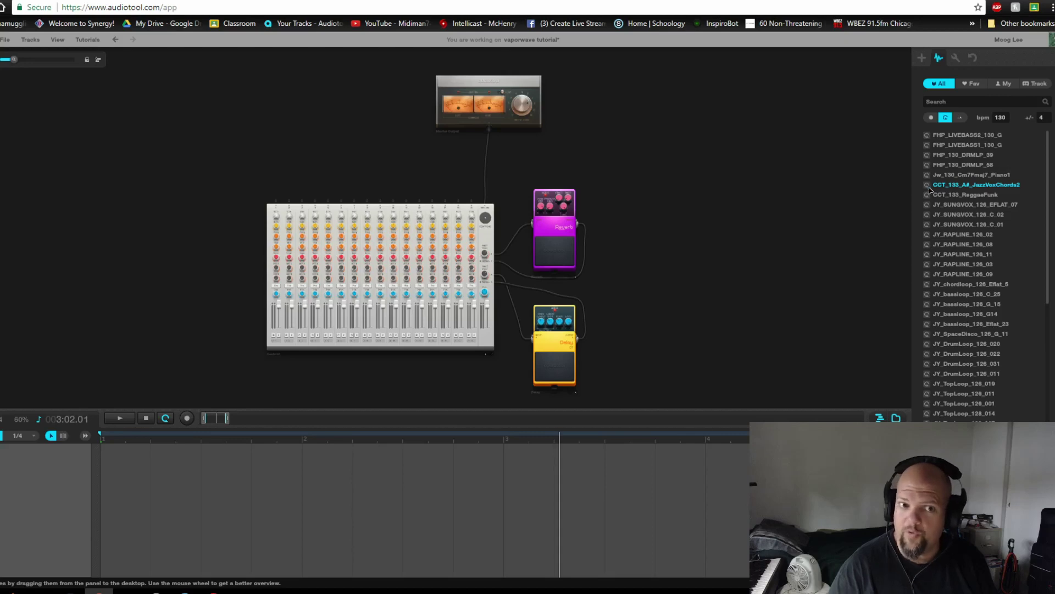
pyautogui.click(927, 205)
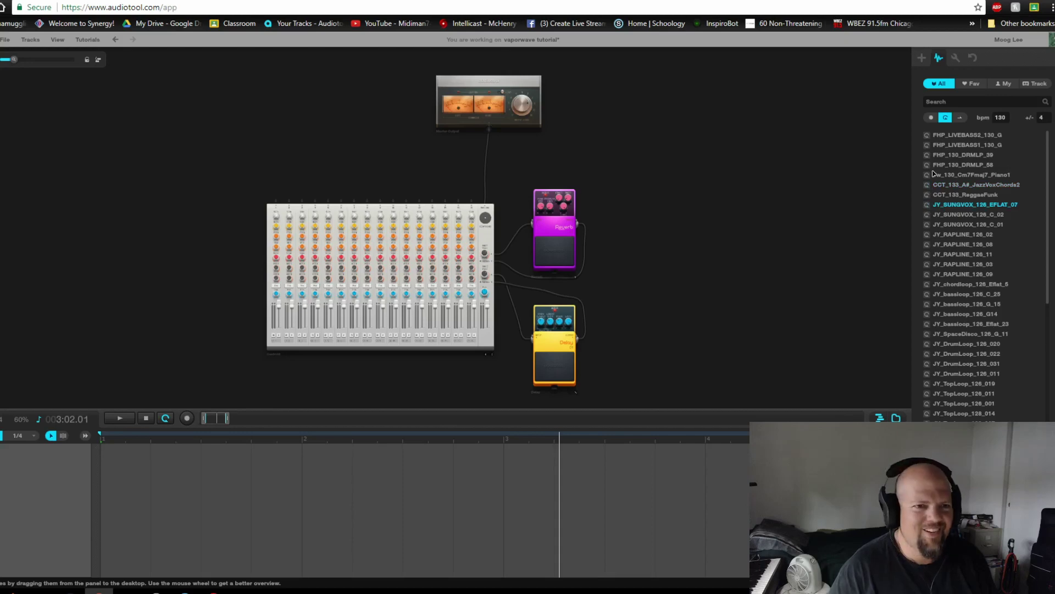
# Add the CCT_133_A#_JazzVoxChords2 loop to the desktop and connect its device to the mixer's first channel
pyautogui.click(986, 185)
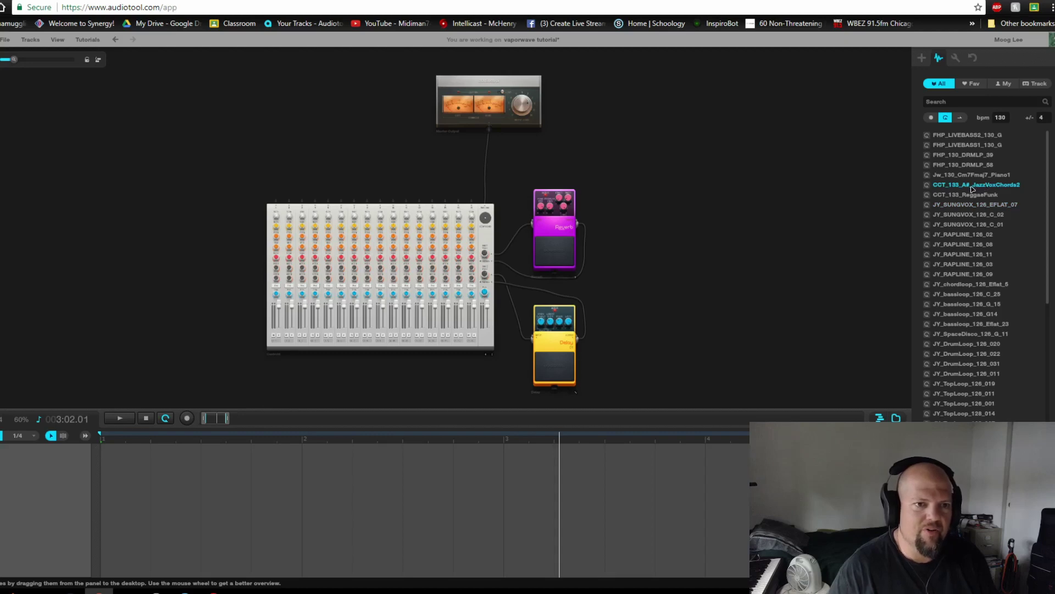
pyautogui.moveTo(970, 188); pyautogui.dragTo(204, 192)
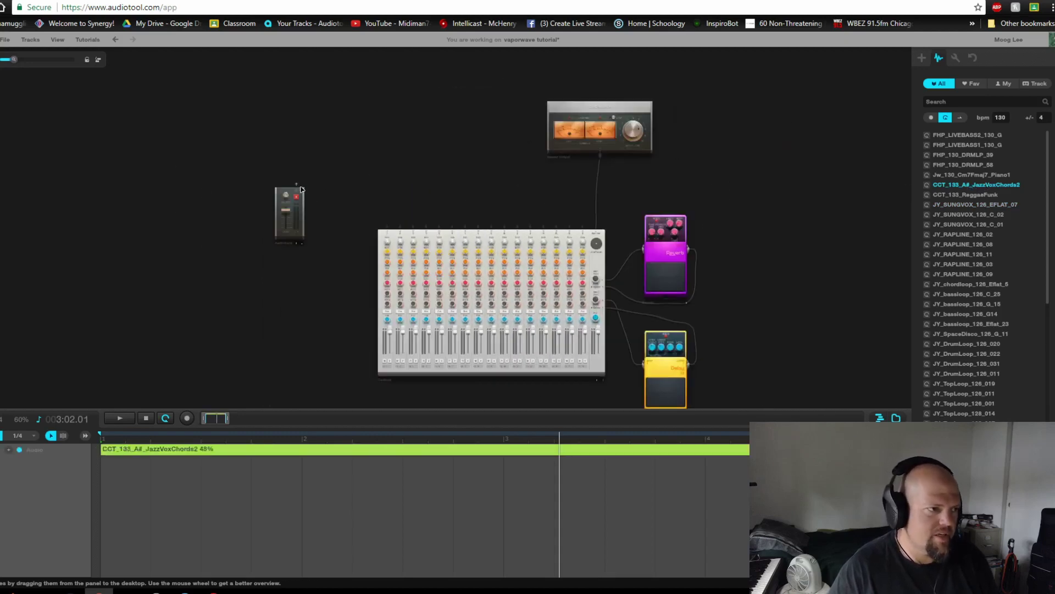
pyautogui.moveTo(297, 184); pyautogui.dragTo(387, 227)
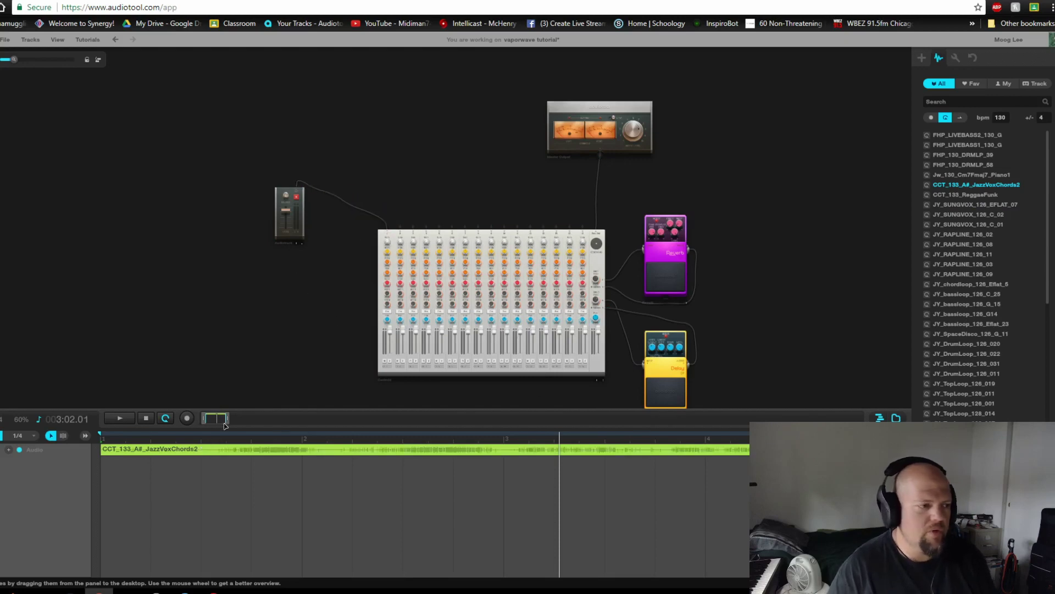
# Play the chord loop from the start, widen the timeline to fit the whole clip, and stop playback
pyautogui.click(146, 417)
pyautogui.press('space')
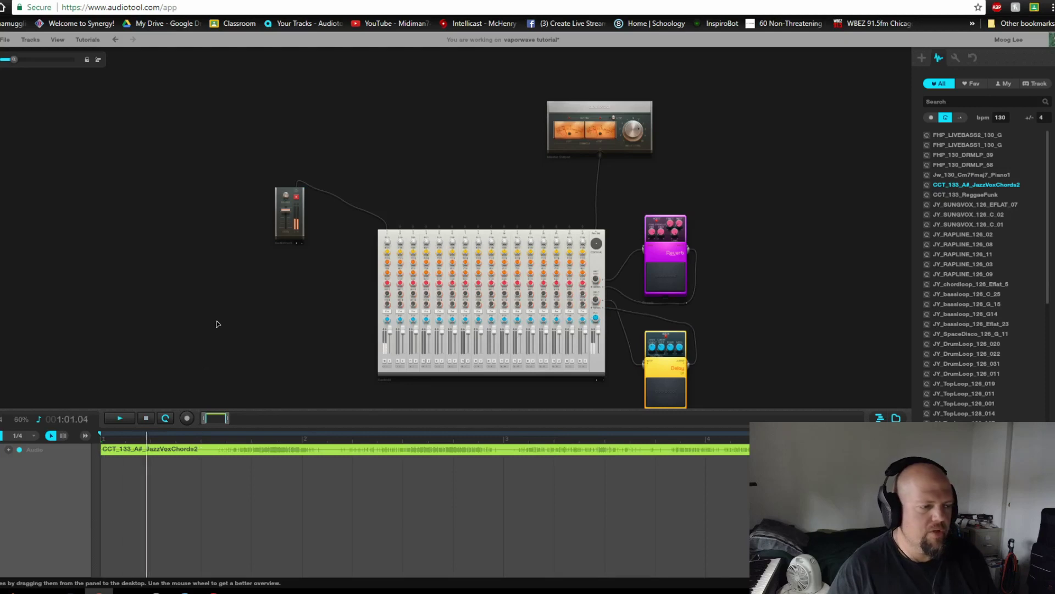
pyautogui.scroll(-3, 245, 320)
pyautogui.scroll(4, 255, 322)
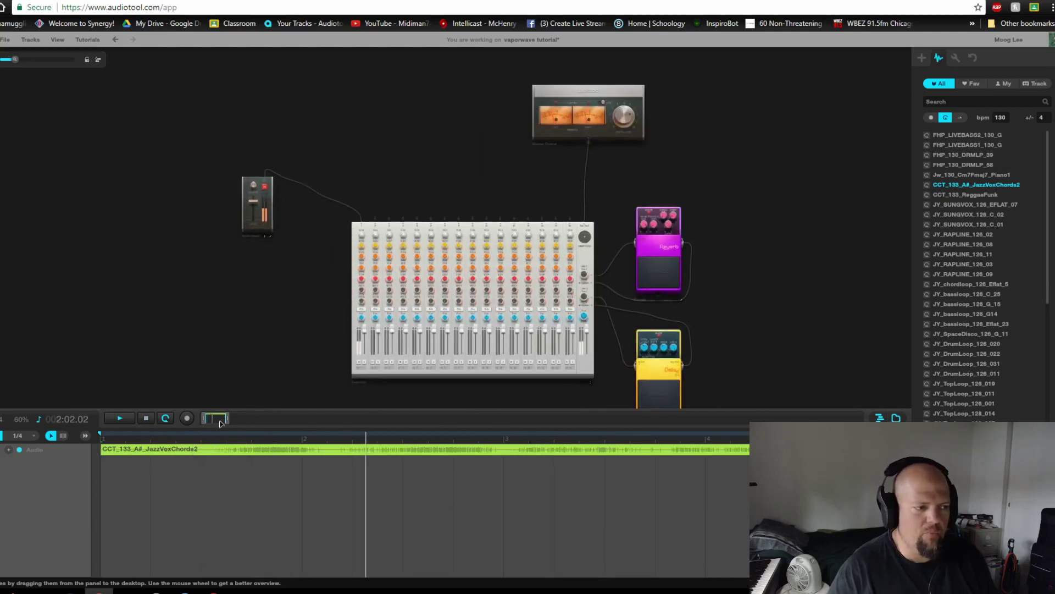
pyautogui.scroll(-3, 222, 422)
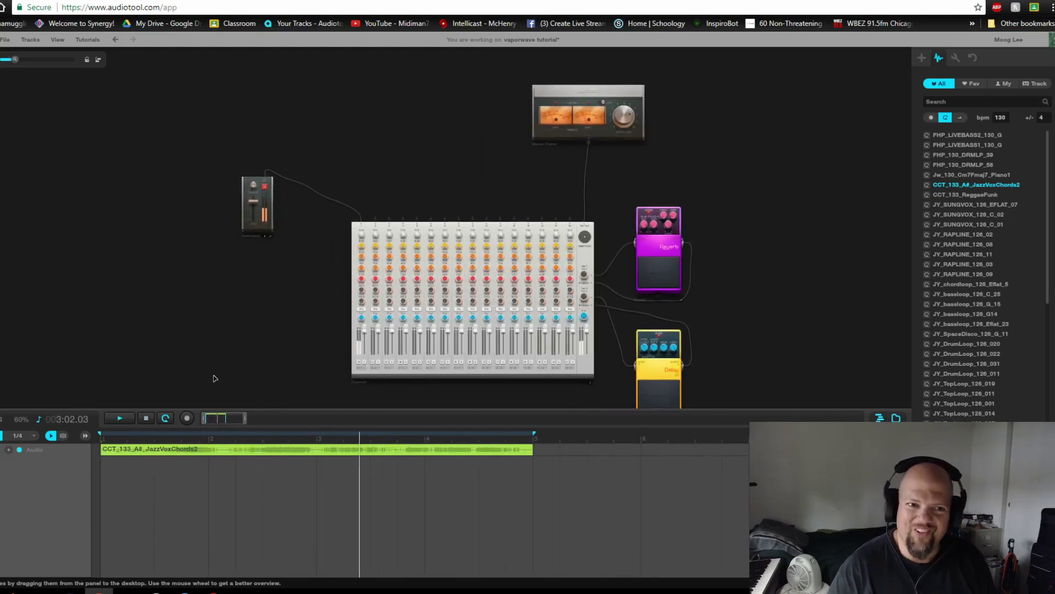
pyautogui.click(147, 418)
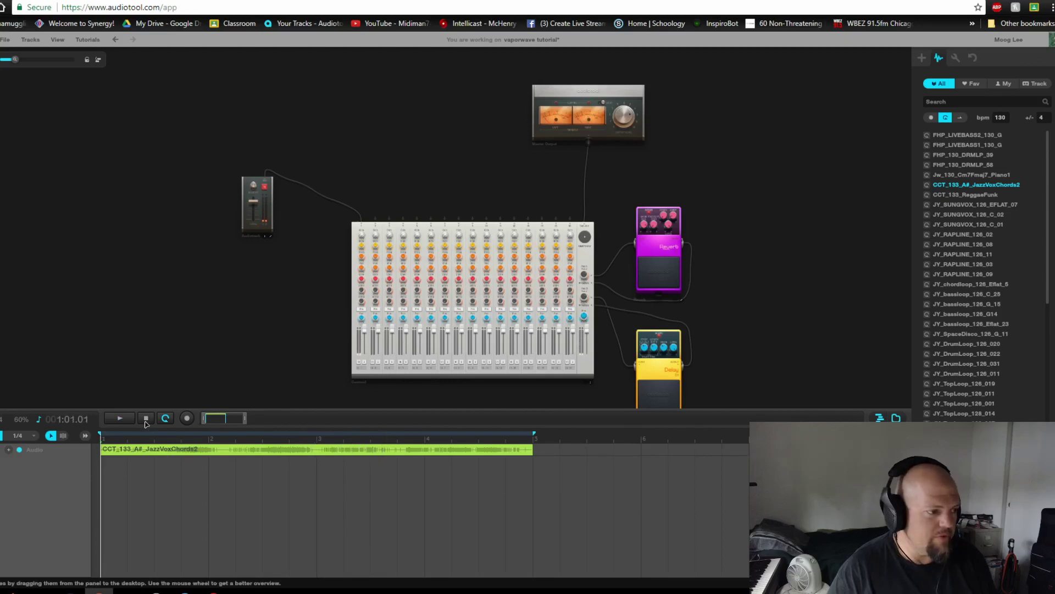
# Browse the 130 bpm loops for a match to the chords, auditioning JY_SpaceDisco_126_G_11 and JY_bassloop_126_Eflat_23
pyautogui.moveTo(756, 311); pyautogui.dragTo(832, 316)
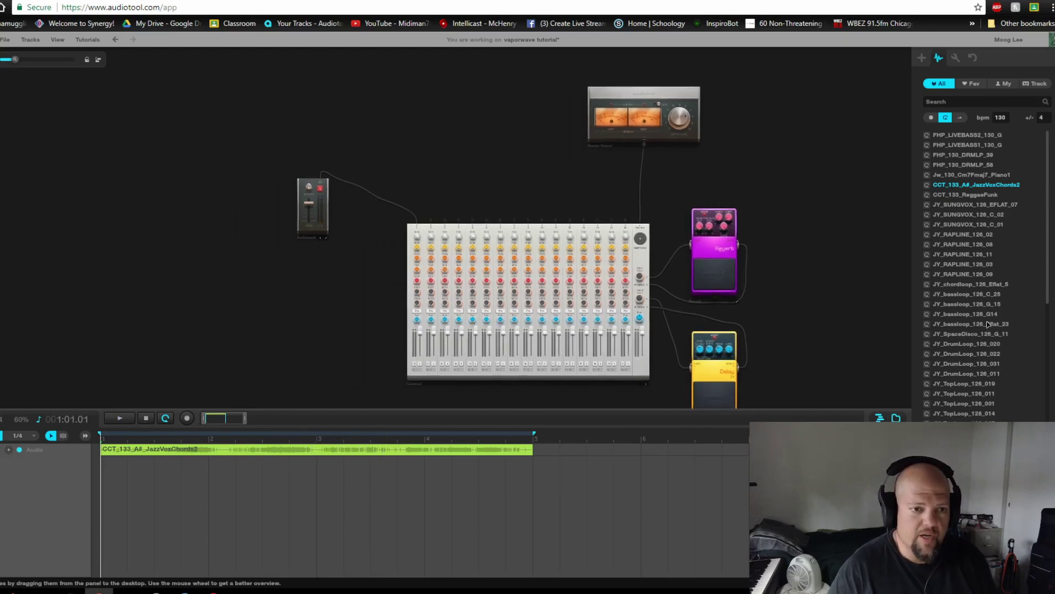
pyautogui.scroll(-1, 981, 326)
pyautogui.scroll(-1, 982, 326)
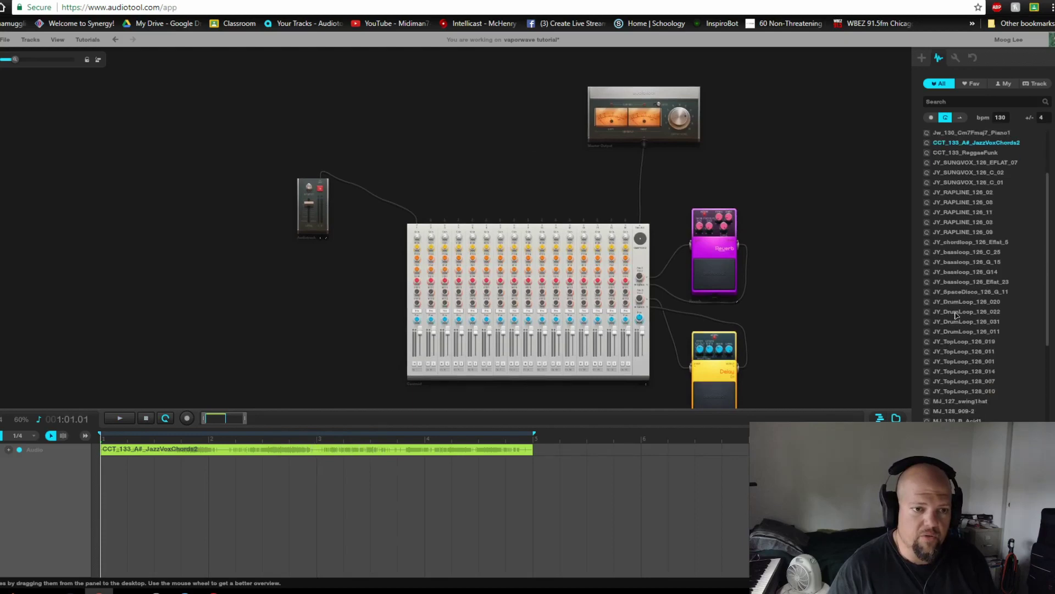
pyautogui.click(927, 292)
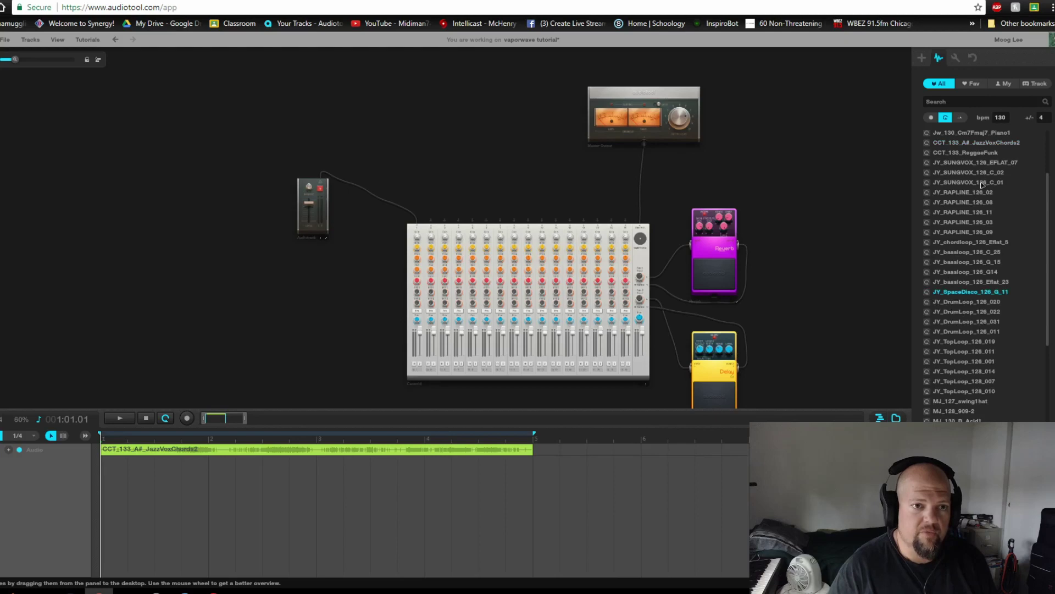
pyautogui.scroll(1, 982, 185)
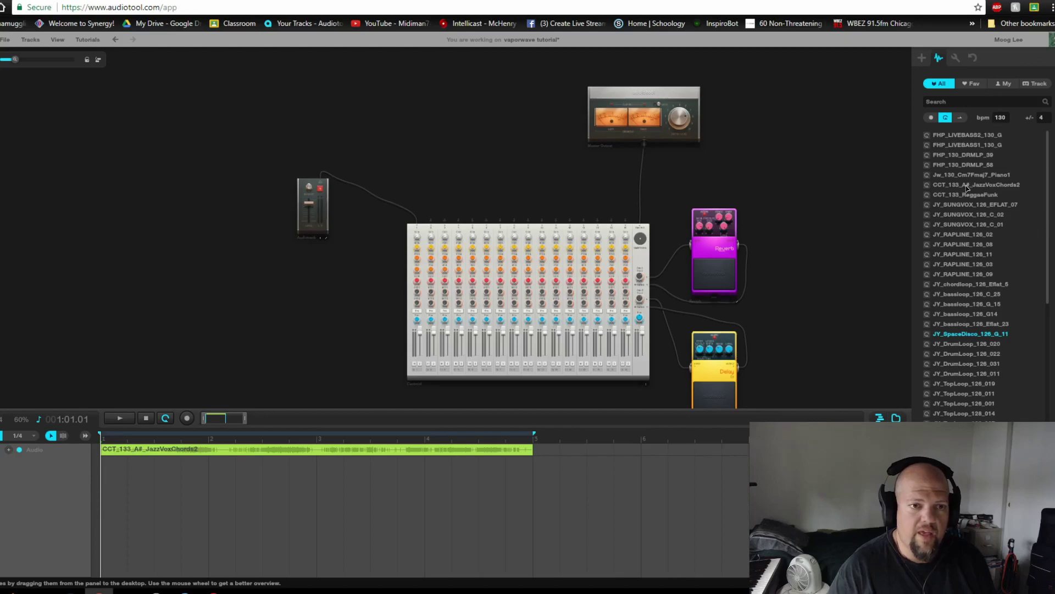
pyautogui.press('ctrl')
pyautogui.press('ctrl')
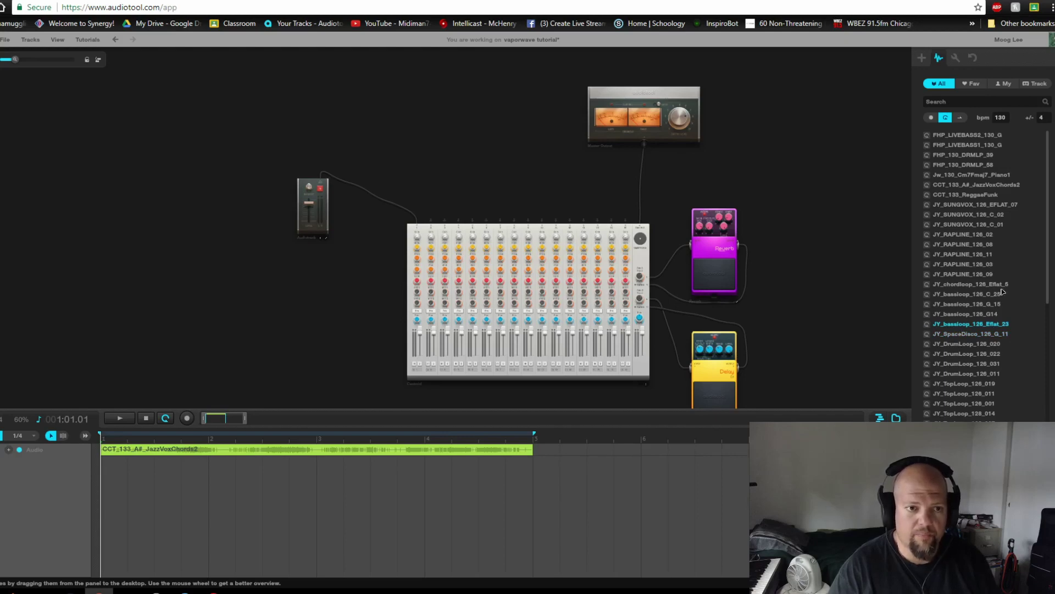
pyautogui.scroll(-2, 976, 275)
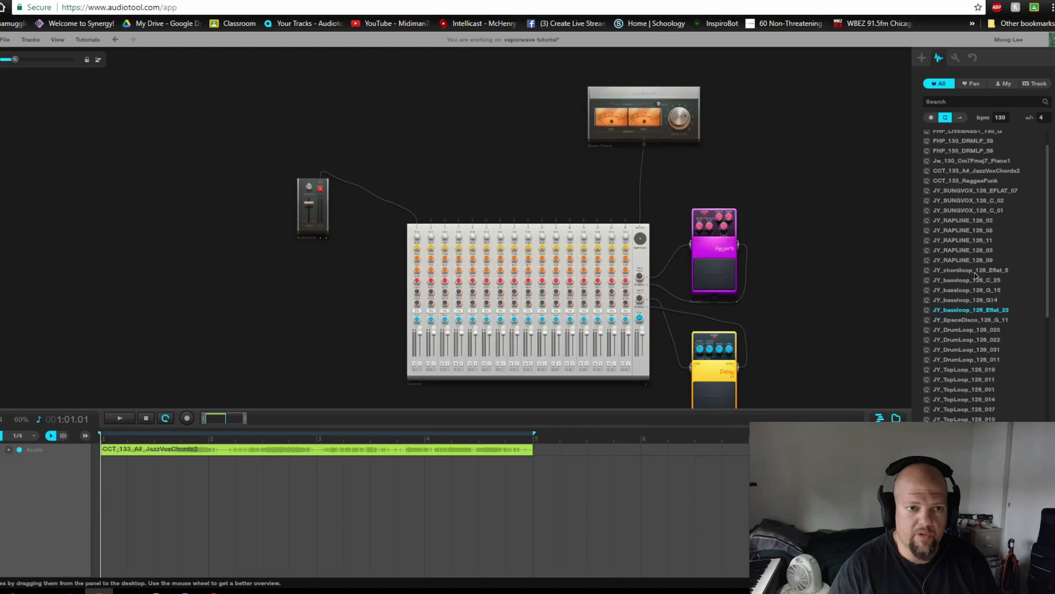
pyautogui.scroll(-1, 1012, 275)
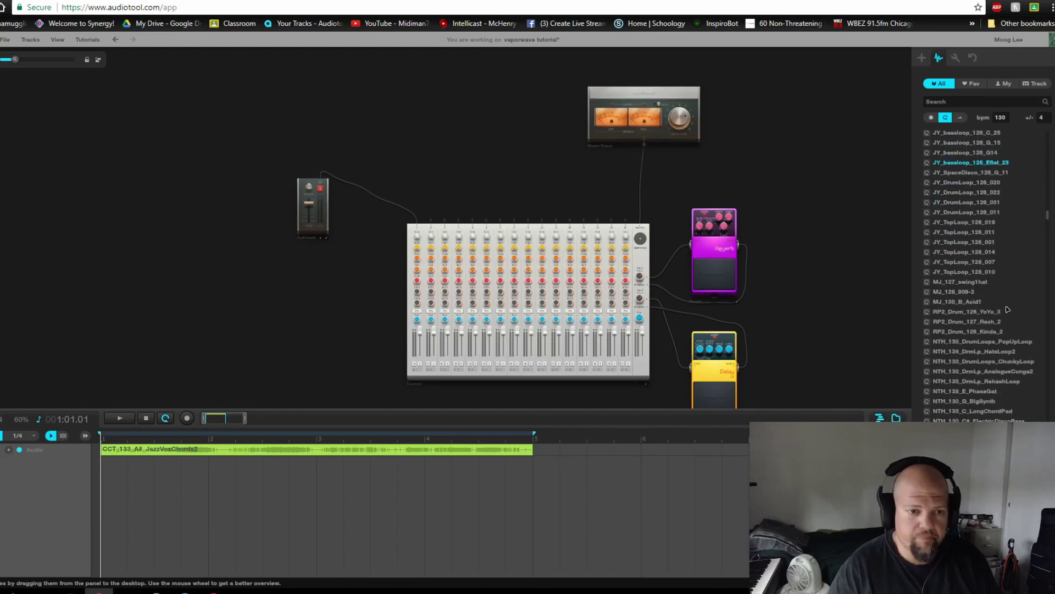
pyautogui.scroll(-4, 999, 275)
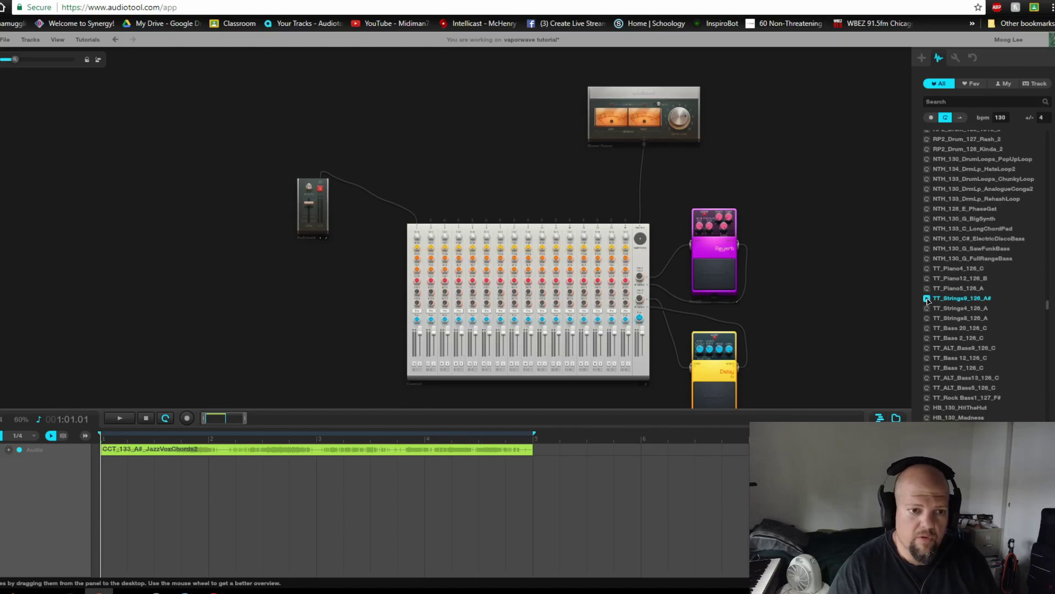
# Try the TT_Strings9_126_A# loop with the chords by wiring it to the mixer's second channel and playing both
pyautogui.moveTo(927, 300); pyautogui.dragTo(385, 138)
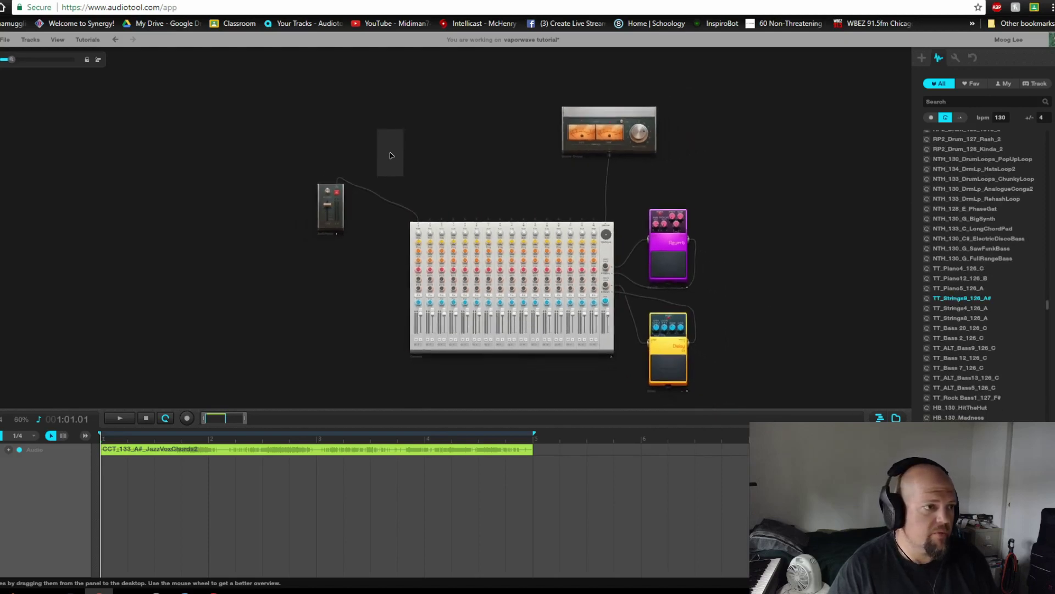
pyautogui.moveTo(382, 182); pyautogui.dragTo(430, 279)
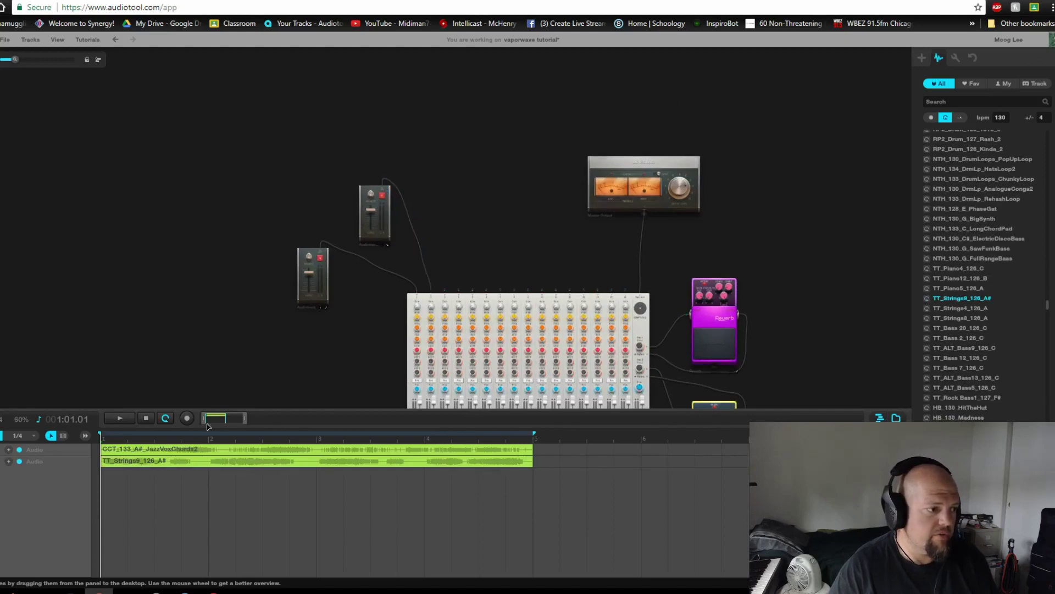
pyautogui.press('space')
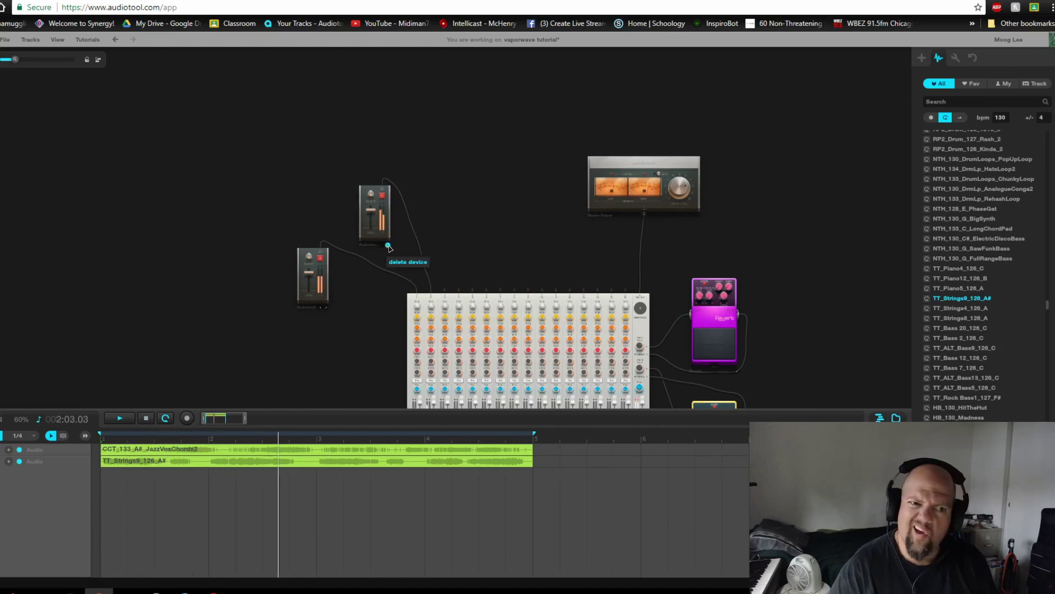
# Delete the strings loop's device and reset playback to the start
pyautogui.press('Delete')
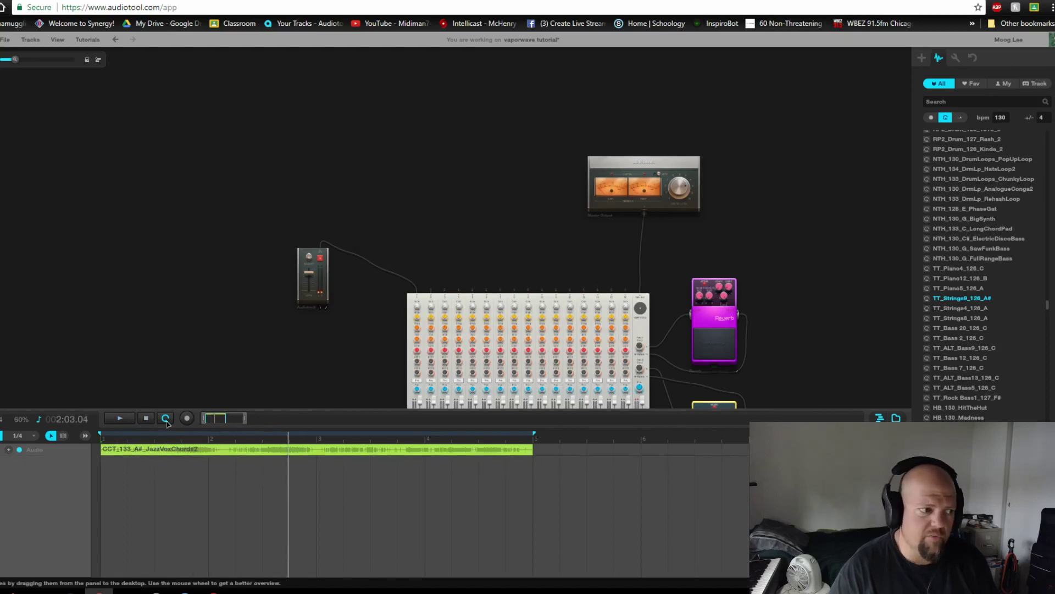
pyautogui.click(146, 419)
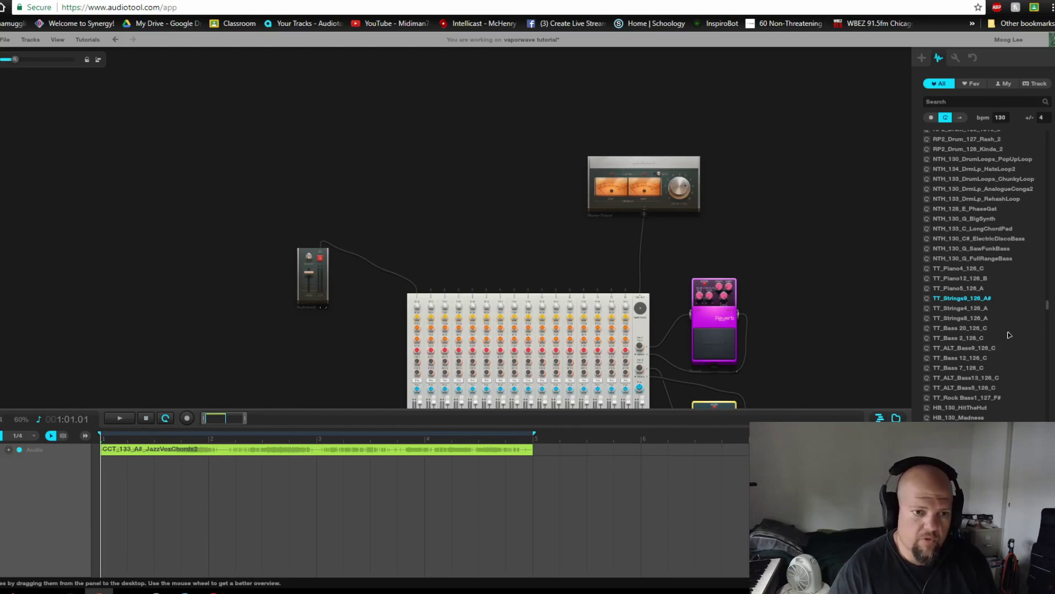
# Browse further through the loop samples and replay the chord loop briefly from the start
pyautogui.scroll(-3, 1009, 327)
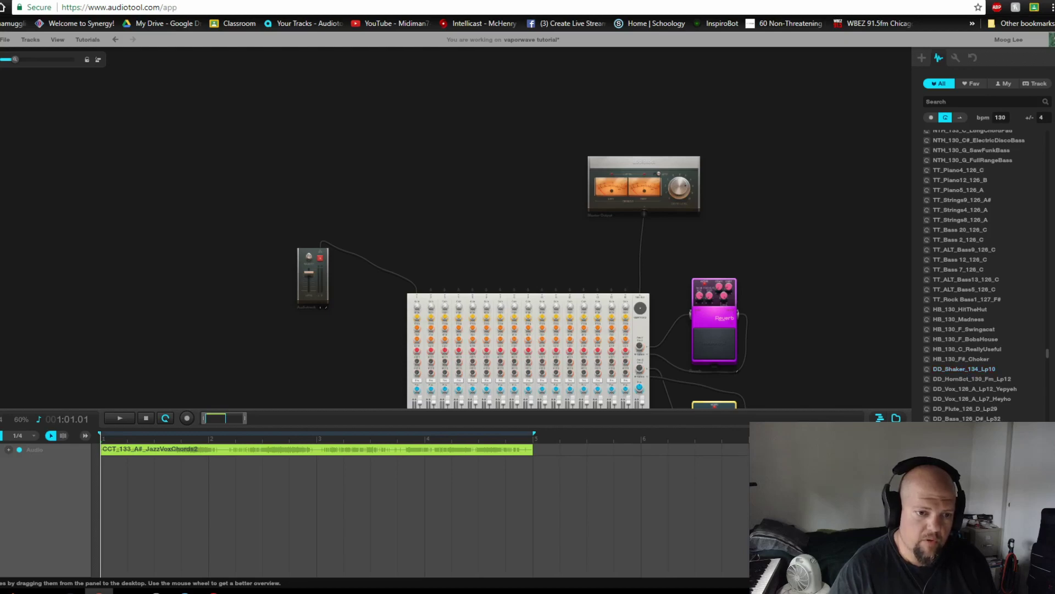
pyautogui.click(119, 418)
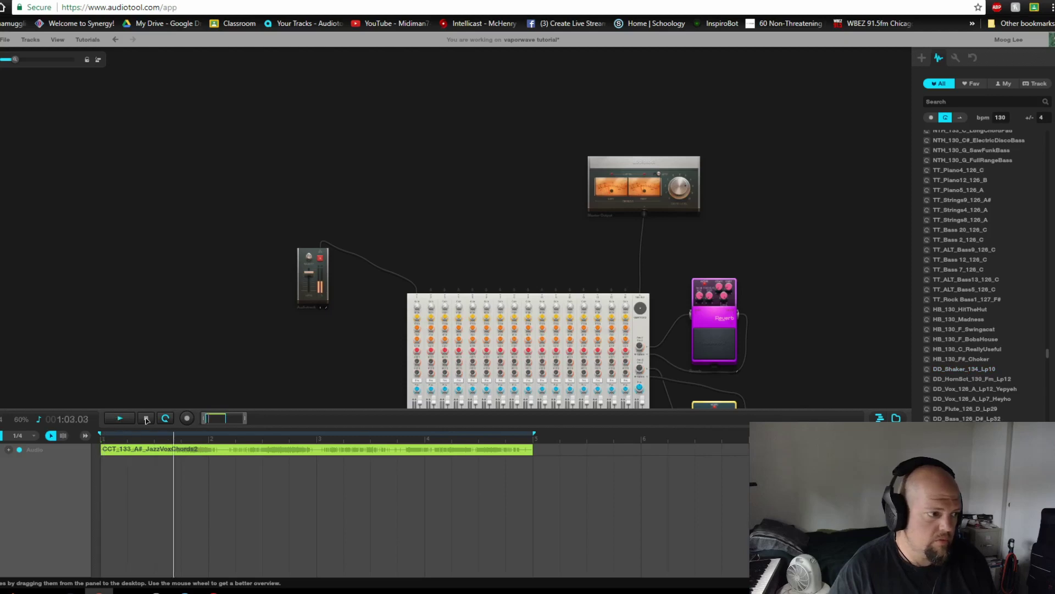
pyautogui.click(147, 418)
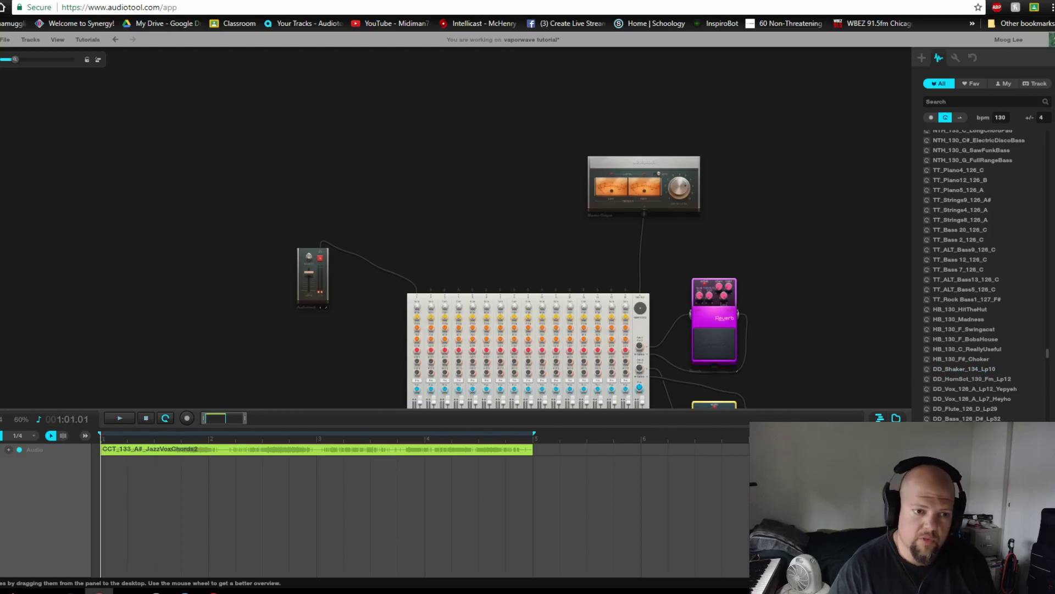
# Add the FB_127_DrumLp-20 drum loop to the desktop and connect its device to the mixer's second channel
pyautogui.moveTo(965, 483); pyautogui.dragTo(431, 289)
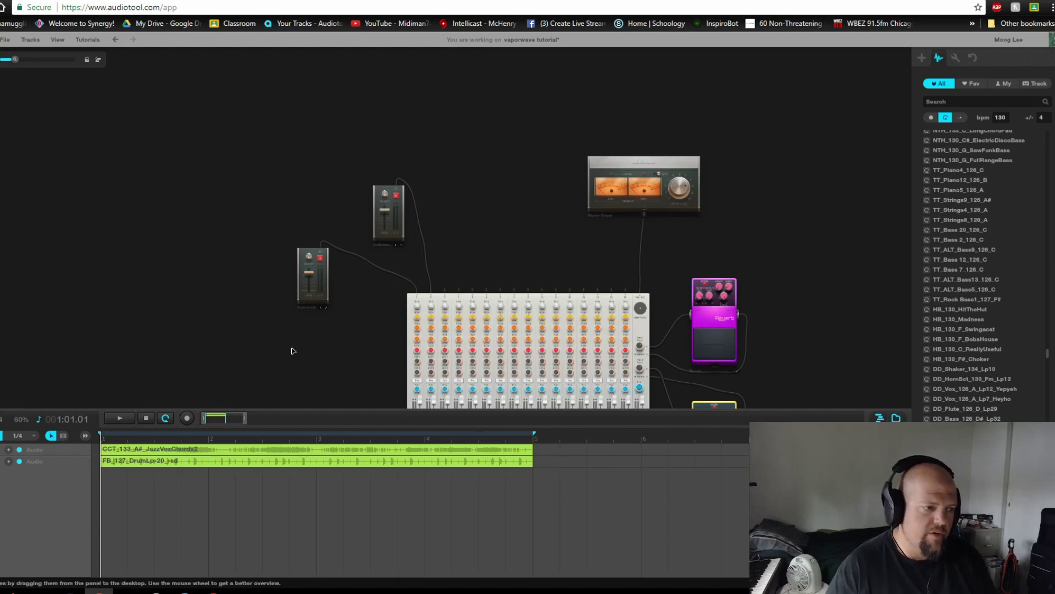
pyautogui.scroll(-2, 296, 349)
pyautogui.scroll(-1, 286, 330)
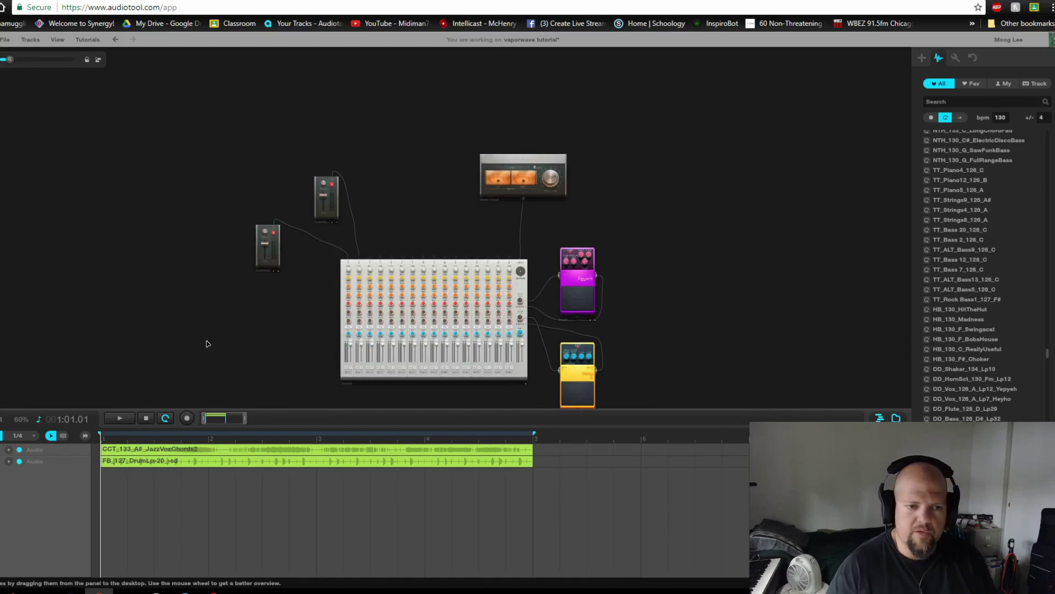
# Play both loops together and lower the drum channel's level on the mixer's second channel to slightly below -5 dB
pyautogui.press('space')
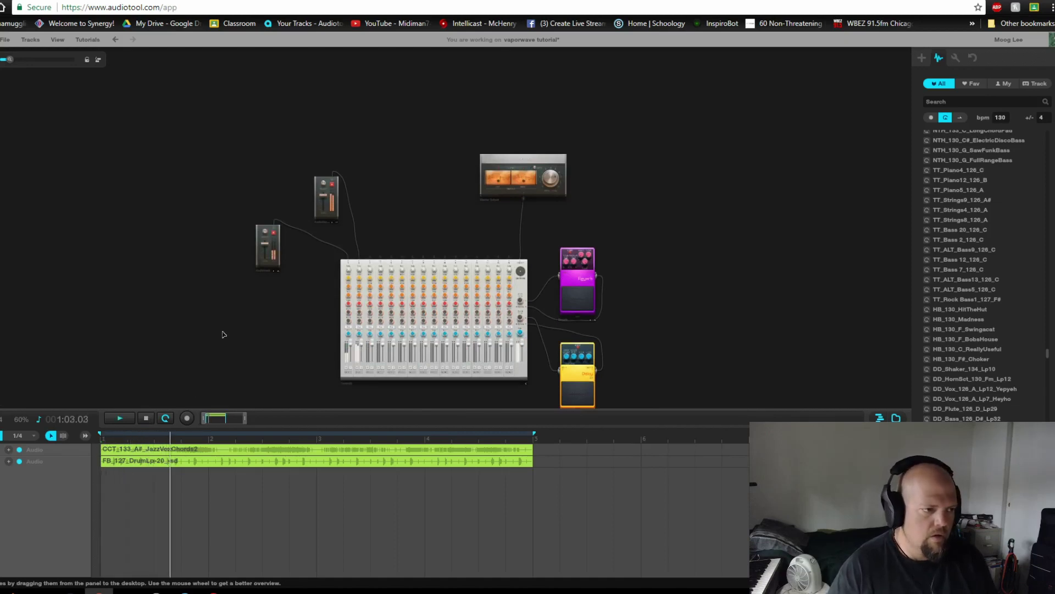
pyautogui.scroll(3, 366, 358)
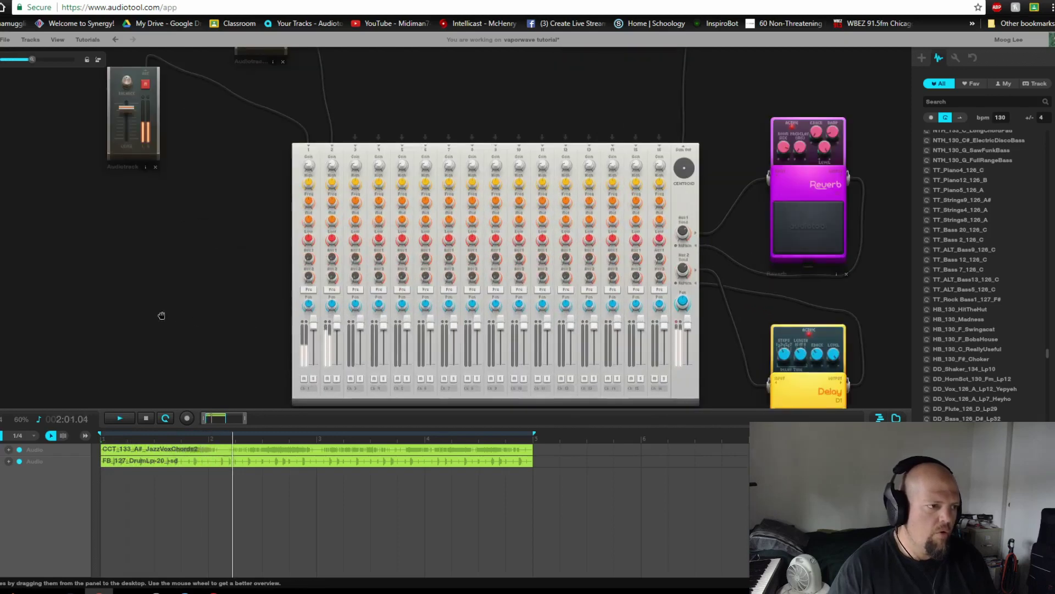
pyautogui.moveTo(163, 316); pyautogui.dragTo(136, 292)
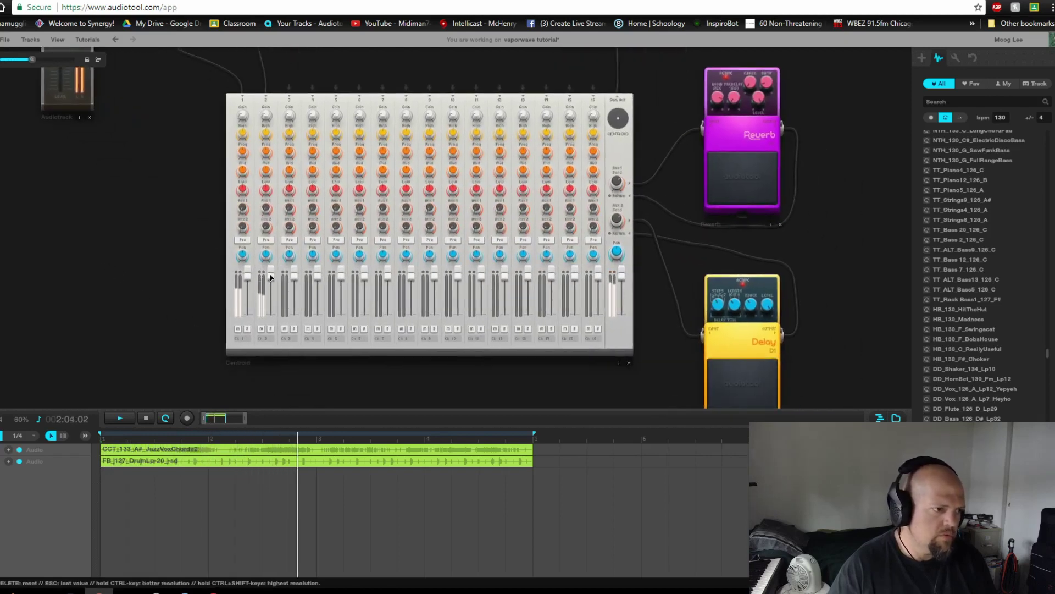
pyautogui.moveTo(271, 277)
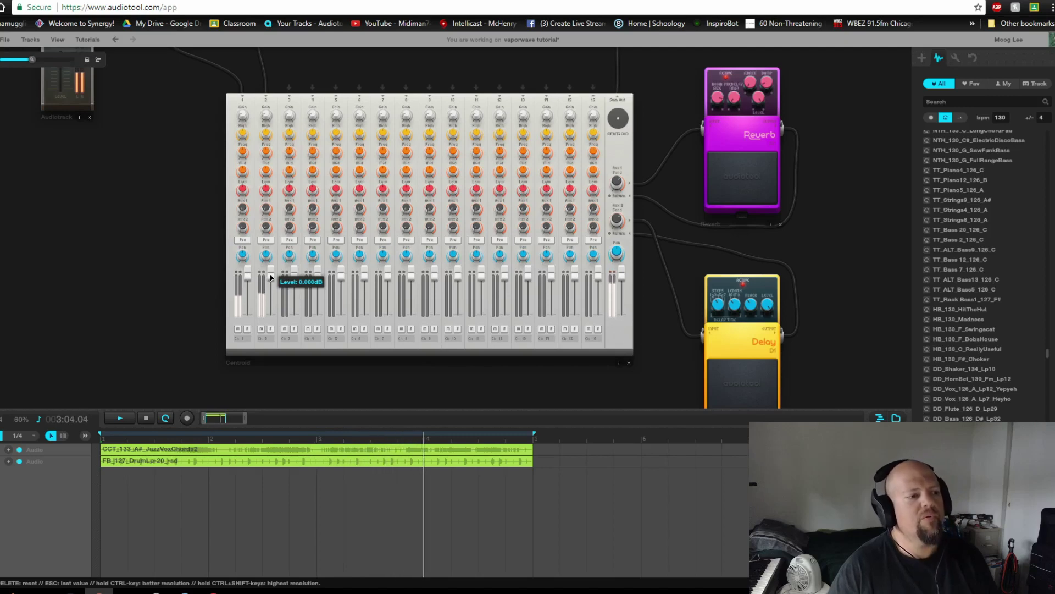
pyautogui.moveTo(271, 278); pyautogui.dragTo(275, 295)
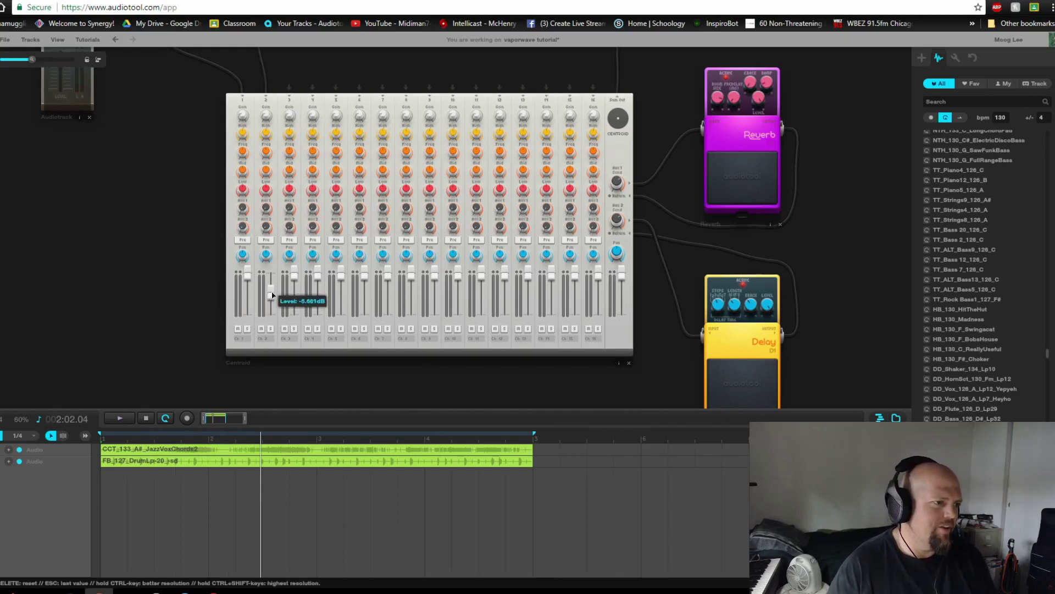
pyautogui.moveTo(272, 293); pyautogui.dragTo(273, 297)
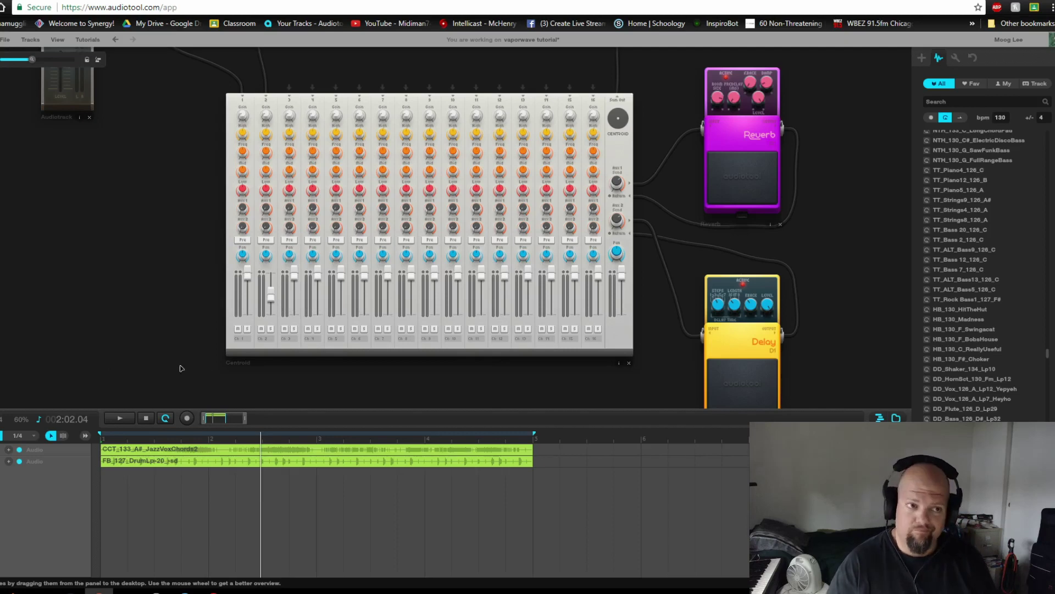
# Solo the mixer's second channel and play the drum loop alone
pyautogui.moveTo(857, 261); pyautogui.dragTo(833, 292)
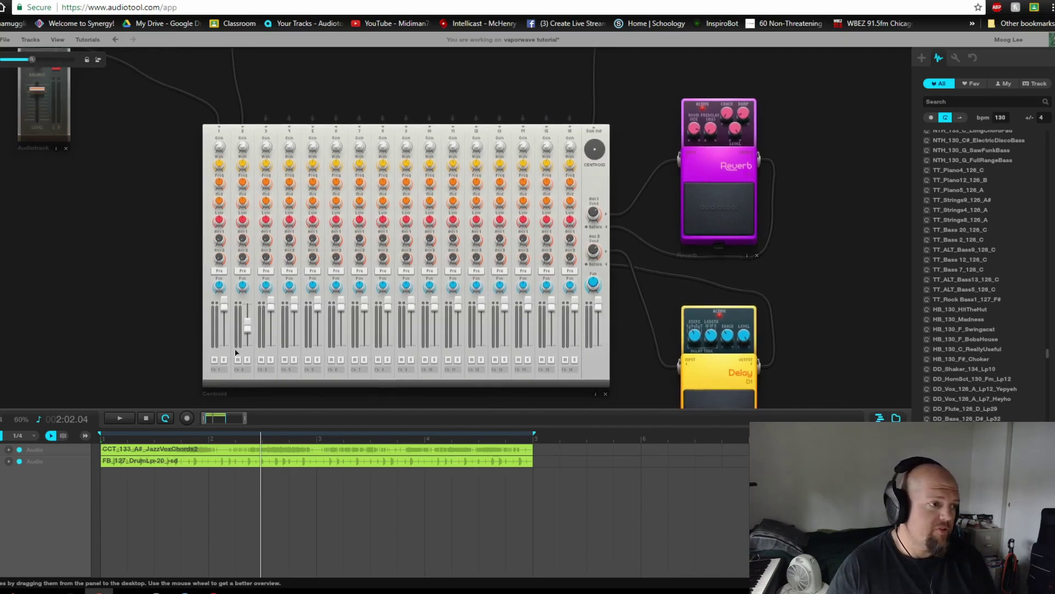
pyautogui.scroll(3, 236, 353)
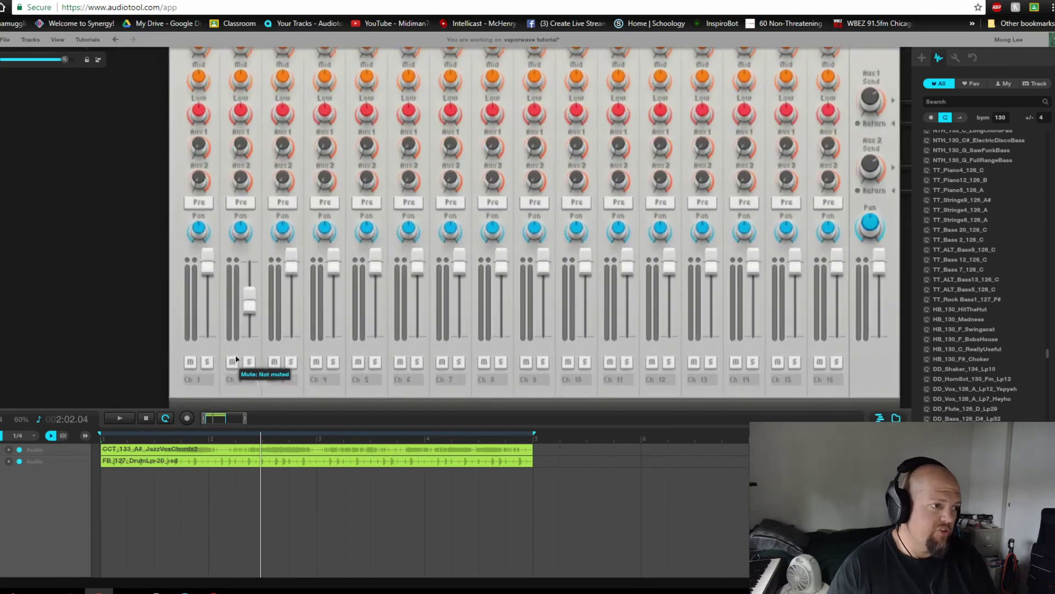
pyautogui.moveTo(122, 314); pyautogui.dragTo(1, 285)
pyautogui.click(124, 333)
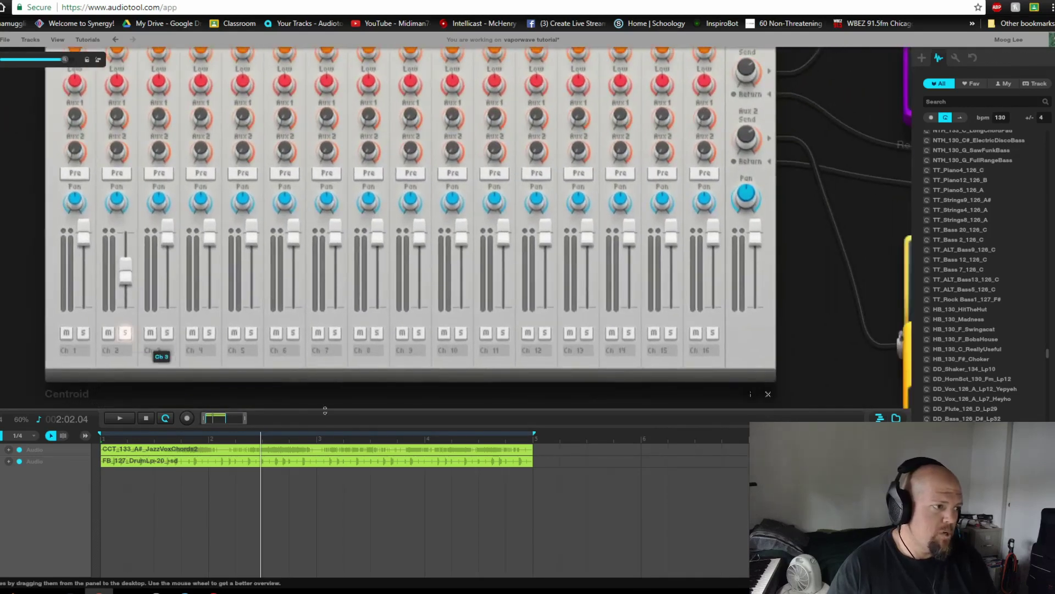
pyautogui.press('space')
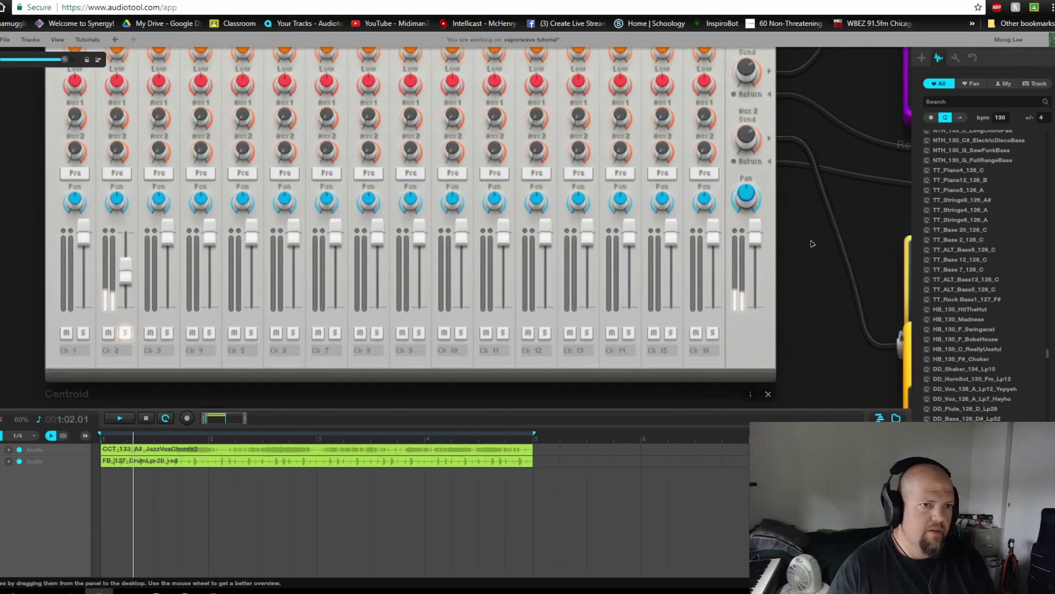
pyautogui.moveTo(839, 85); pyautogui.dragTo(777, 142)
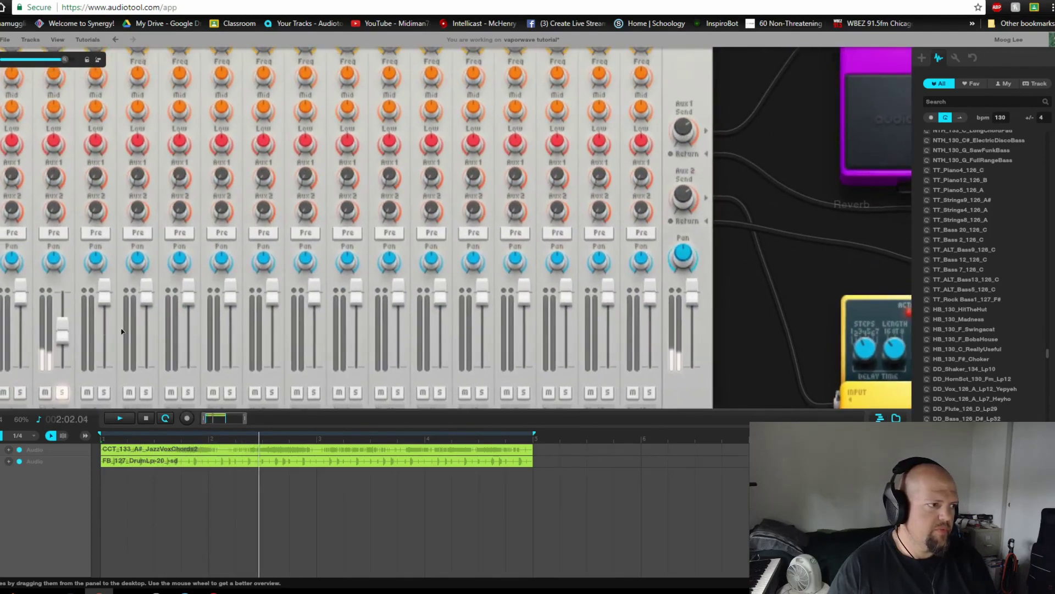
# Raise the drum channel's Aux 1 send to feed the reverb and inspect the Reverb pedal's damping and room-size settings
pyautogui.moveTo(56, 177)
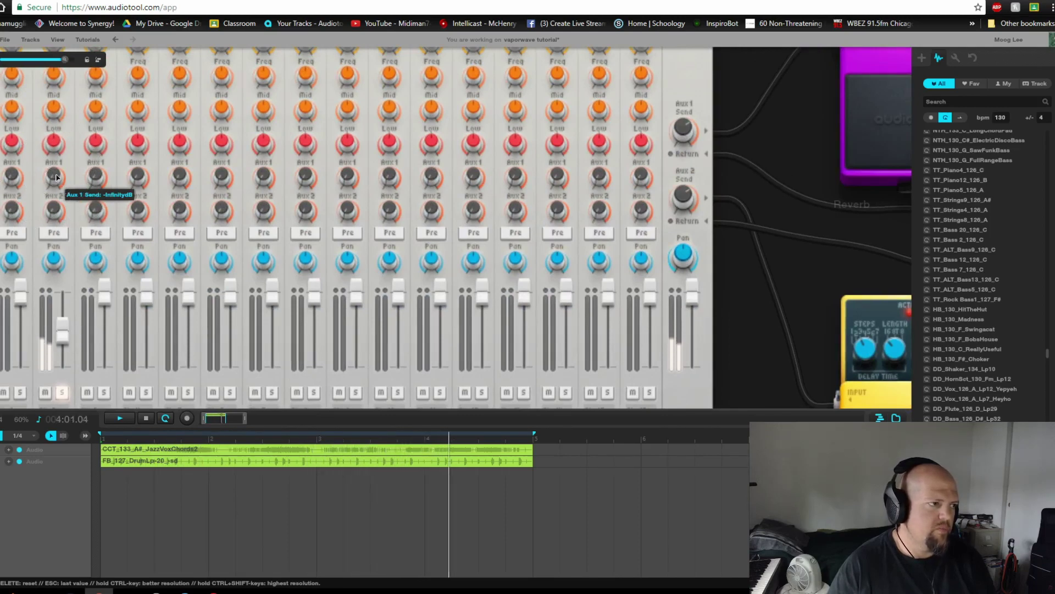
pyautogui.moveTo(57, 177); pyautogui.dragTo(57, 150)
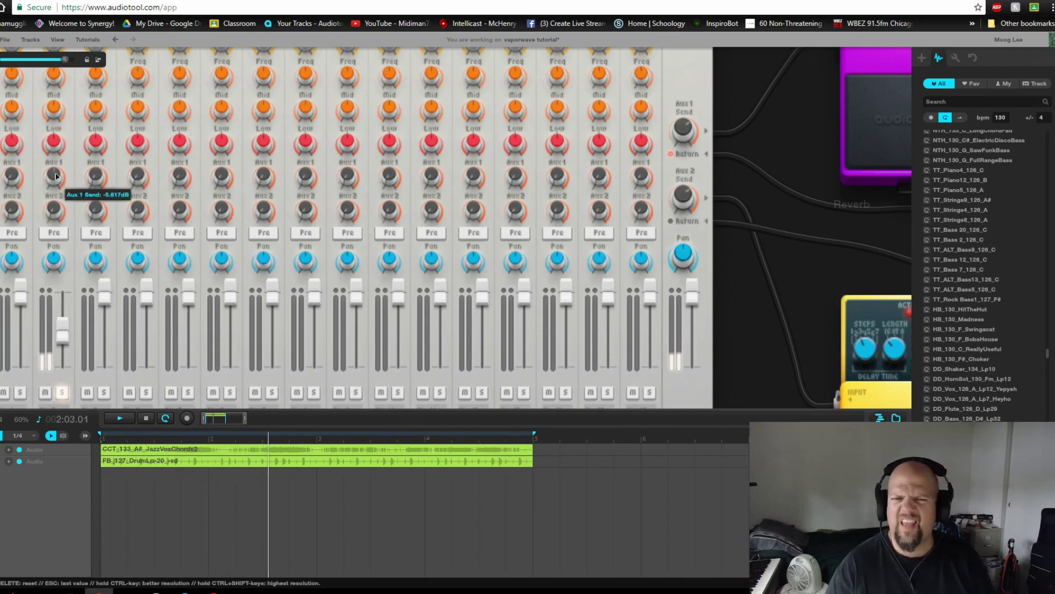
pyautogui.moveTo(789, 137); pyautogui.dragTo(415, 337)
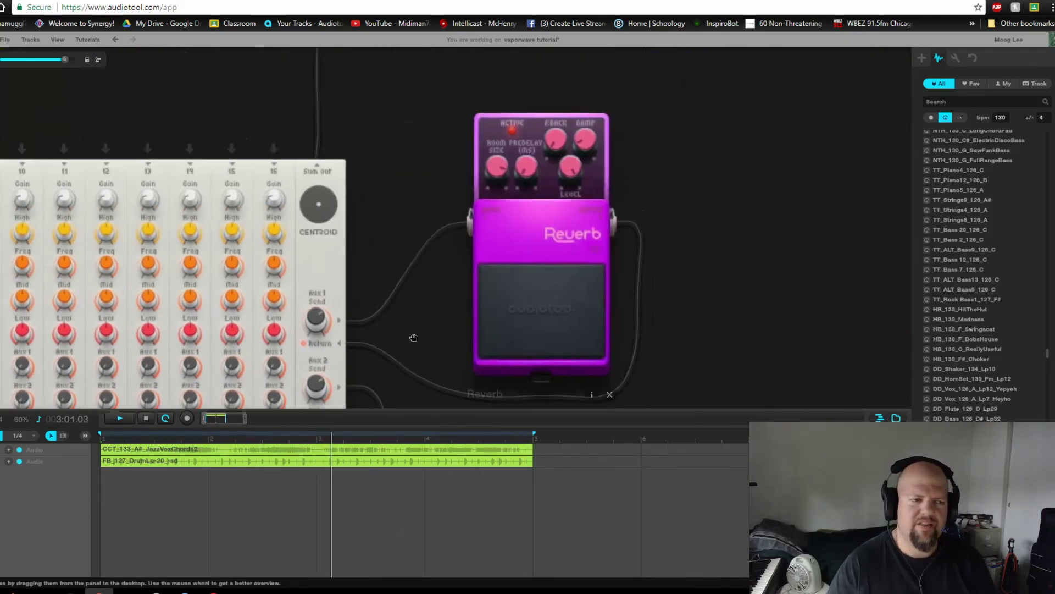
pyautogui.scroll(2, 582, 162)
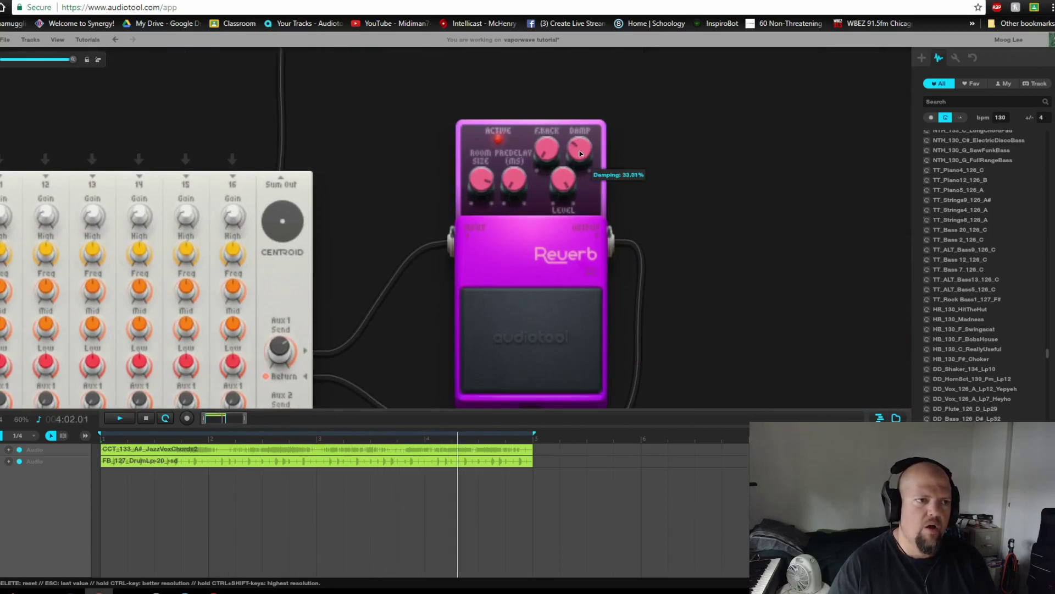
pyautogui.moveTo(408, 315); pyautogui.dragTo(744, 155)
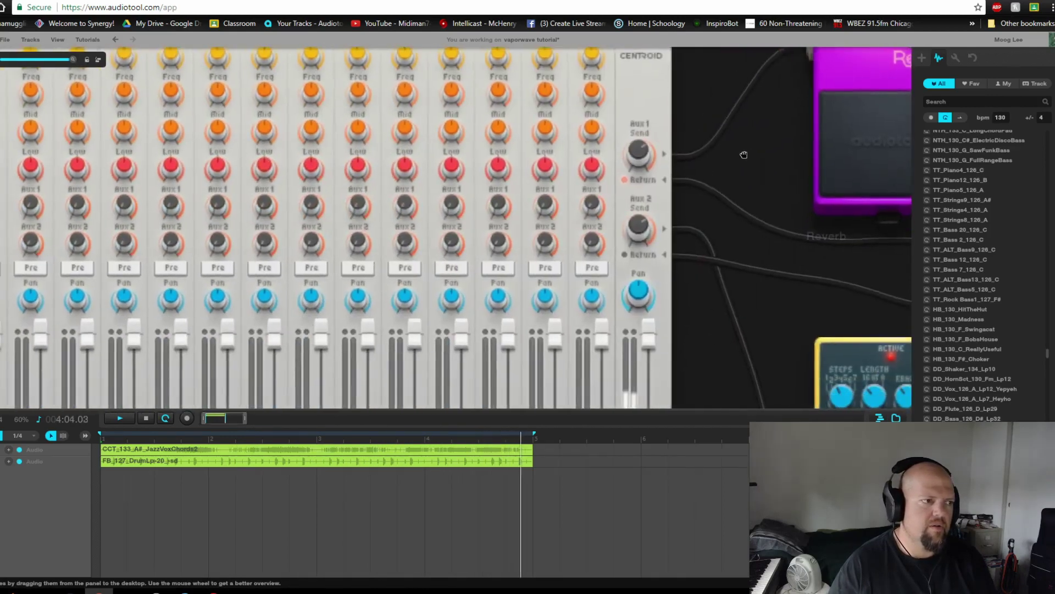
pyautogui.moveTo(653, 354); pyautogui.dragTo(712, 342)
pyautogui.moveTo(6, 194); pyautogui.dragTo(1, 183)
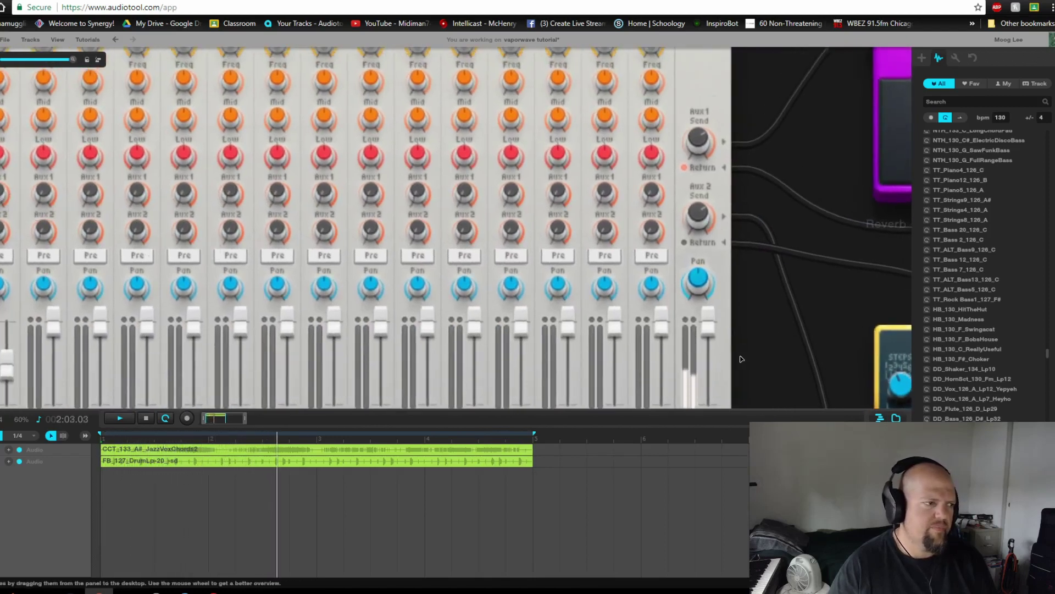
pyautogui.moveTo(719, 371)
pyautogui.mouseDown()
pyautogui.moveTo(719, 361)
pyautogui.moveTo(560, 393)
pyautogui.mouseUp()
pyautogui.moveTo(640, 222); pyautogui.dragTo(602, 295)
pyautogui.moveTo(703, 81)
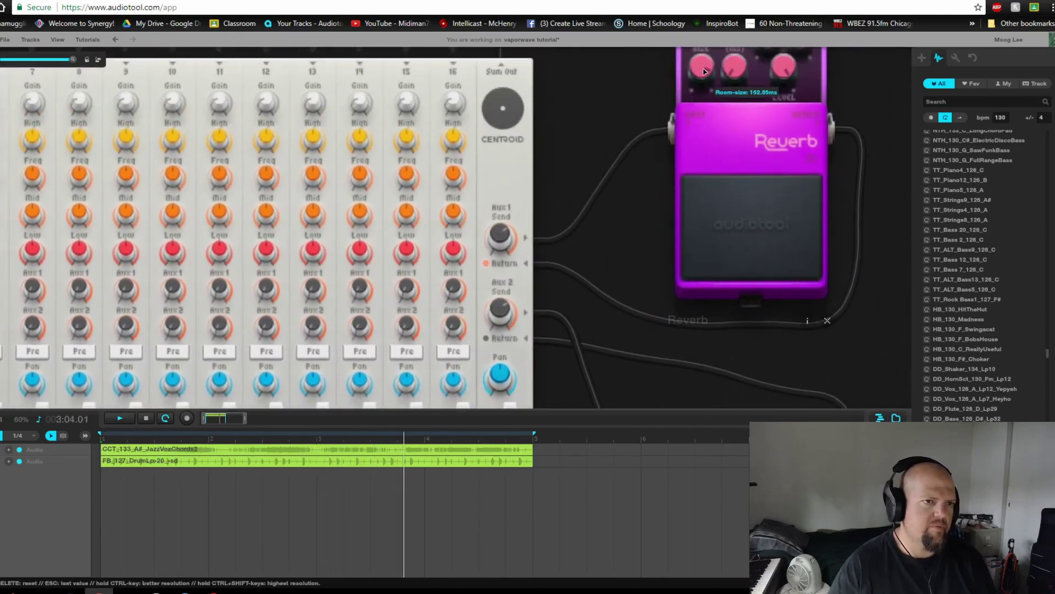
pyautogui.moveTo(598, 379); pyautogui.dragTo(837, 239)
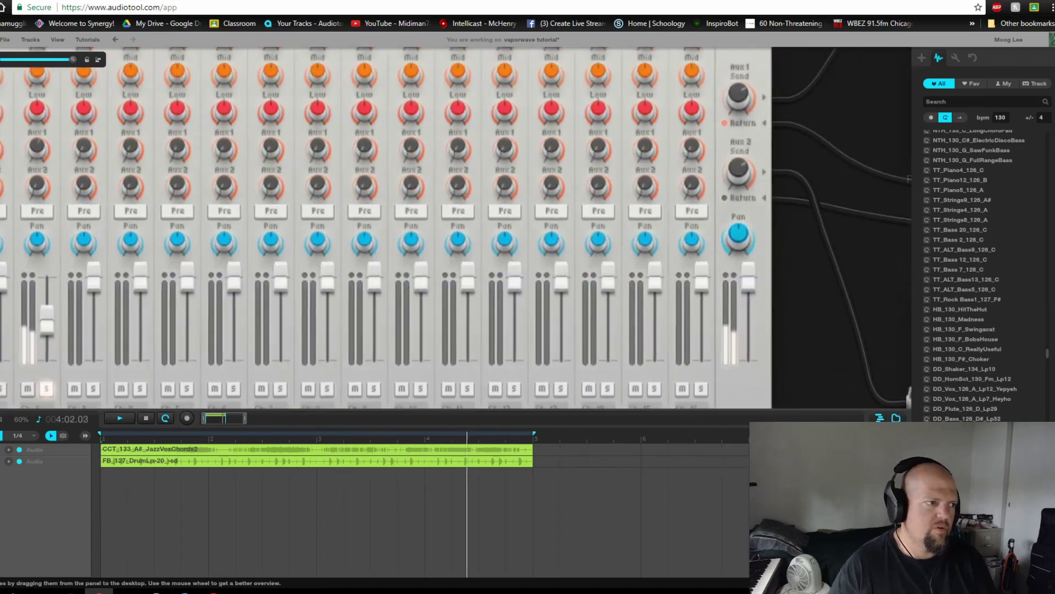
# Raise the drum channel's level slightly and try boosting its low EQ
pyautogui.moveTo(47, 326); pyautogui.dragTo(48, 317)
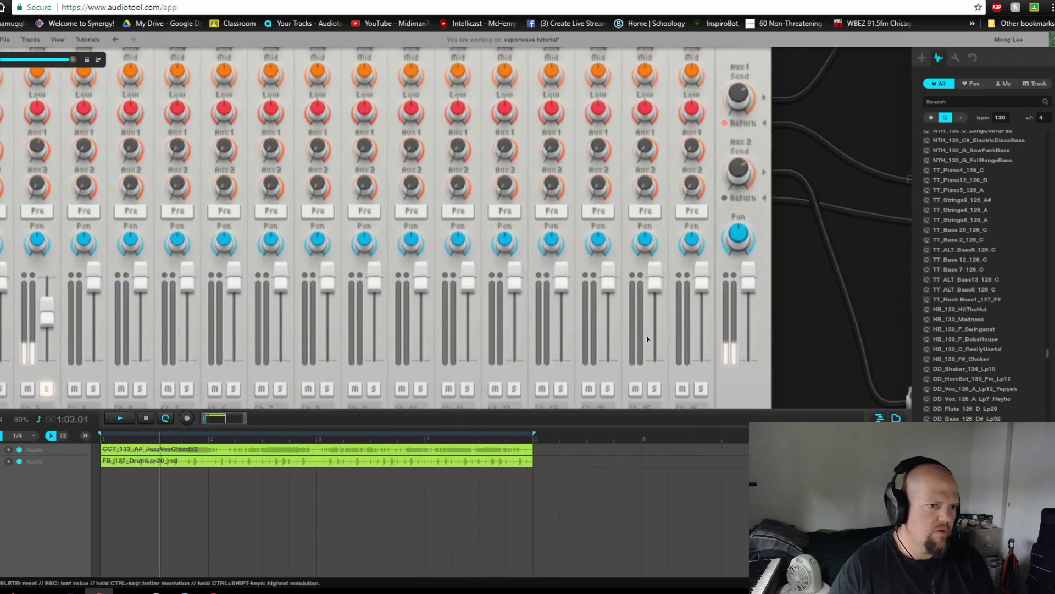
pyautogui.scroll(-3, 800, 344)
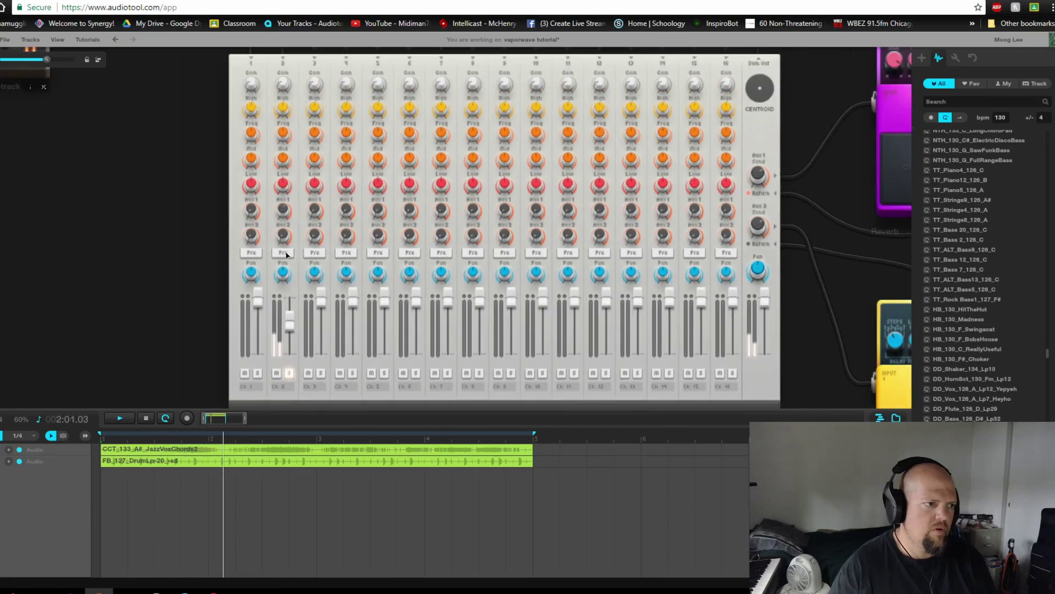
pyautogui.moveTo(285, 191); pyautogui.dragTo(296, 153)
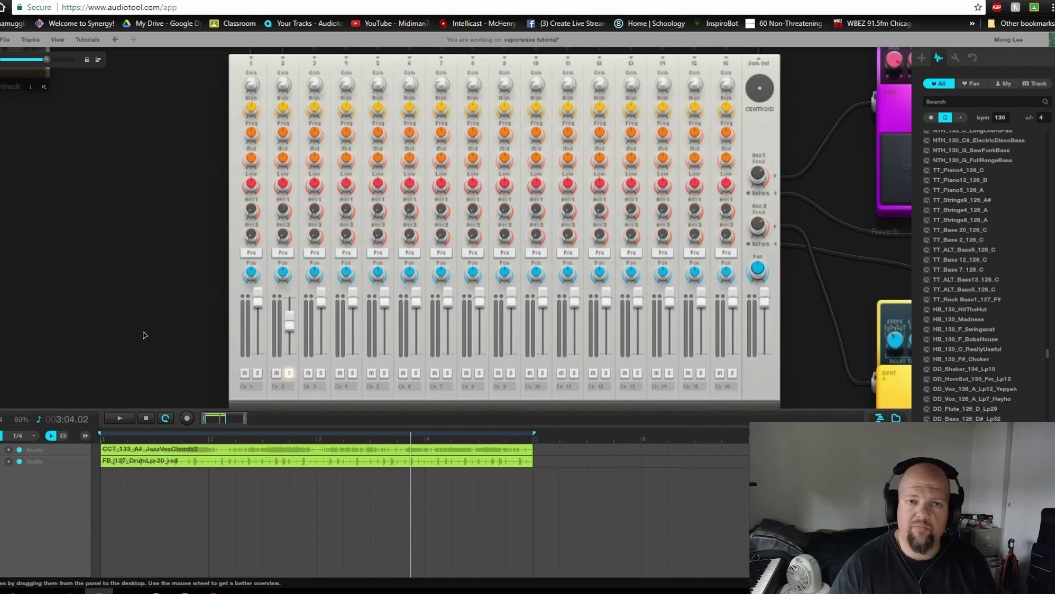
# Switch the solo from channel 2 to channel 1, play the chord loop alone, and reset playback to the start
pyautogui.click(288, 376)
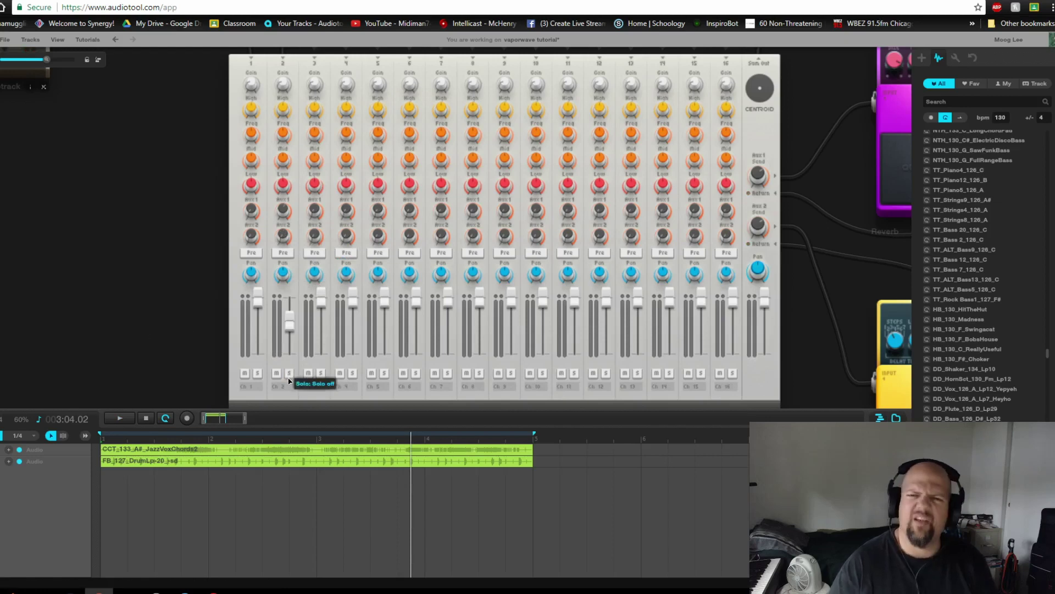
pyautogui.click(258, 373)
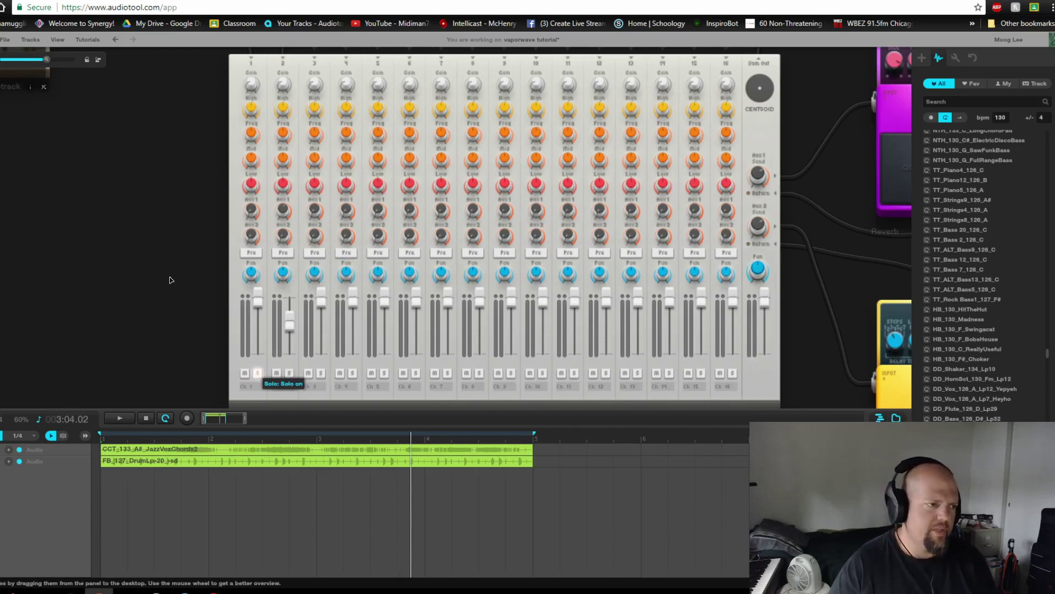
pyautogui.press('space')
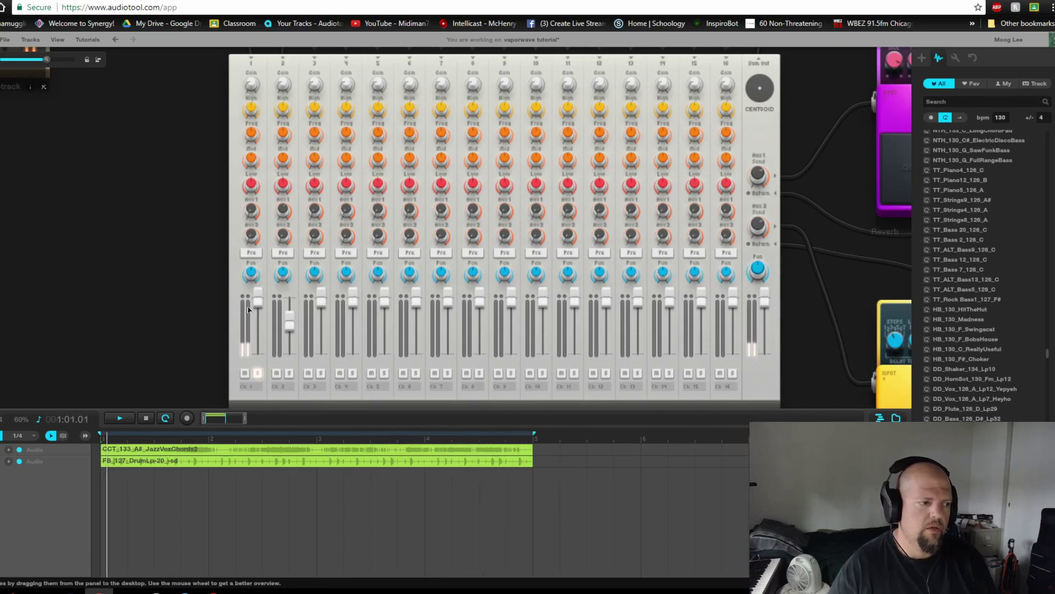
pyautogui.click(147, 420)
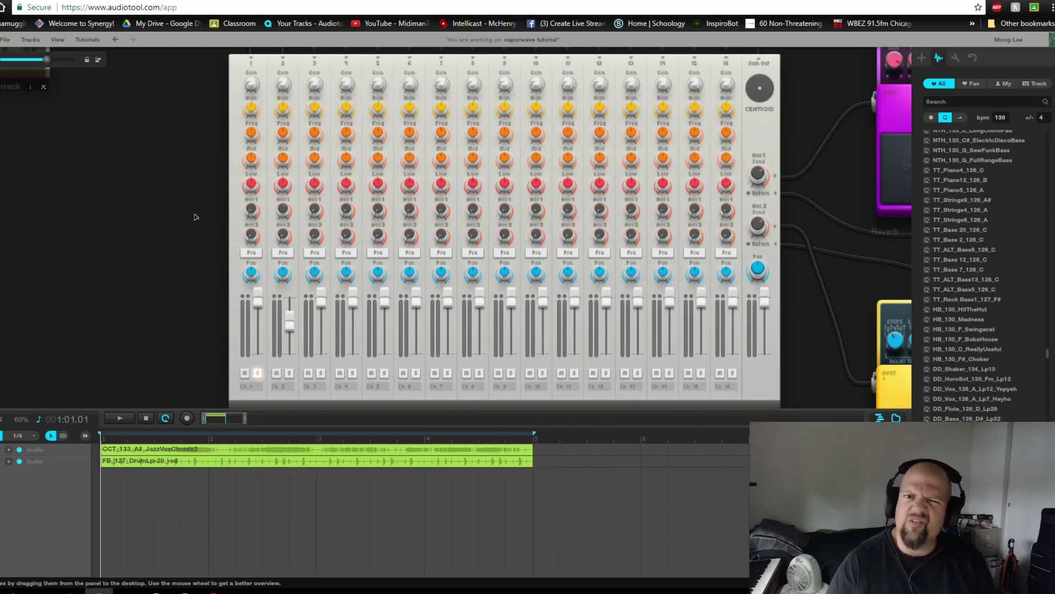
# Shrink the timeline area and switch the solo back from channel 1 to channel 2 to play only the drums
pyautogui.scroll(4, 181, 262)
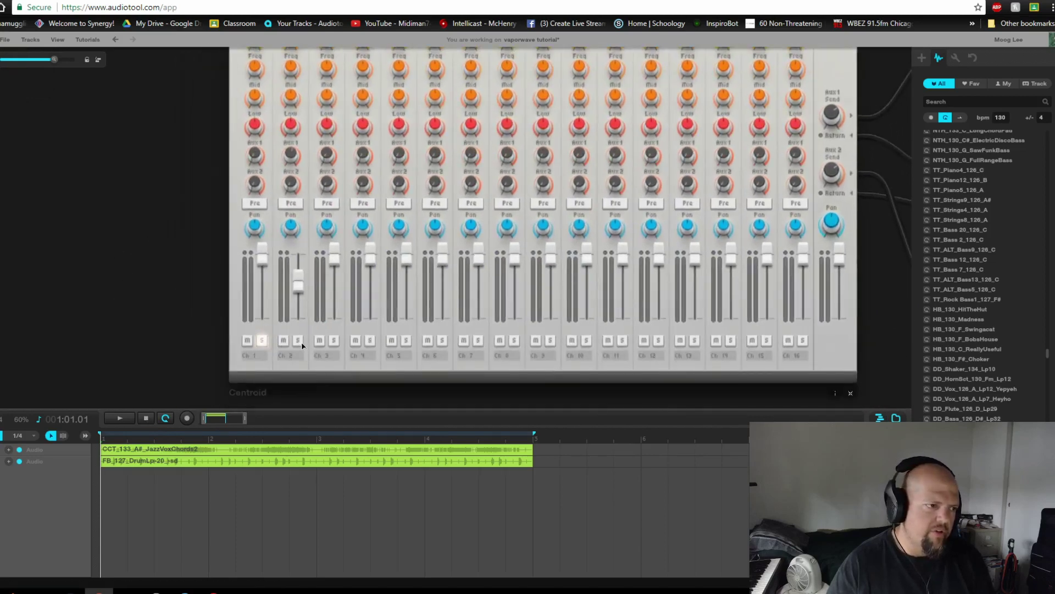
pyautogui.click(297, 340)
pyautogui.moveTo(513, 417); pyautogui.dragTo(502, 510)
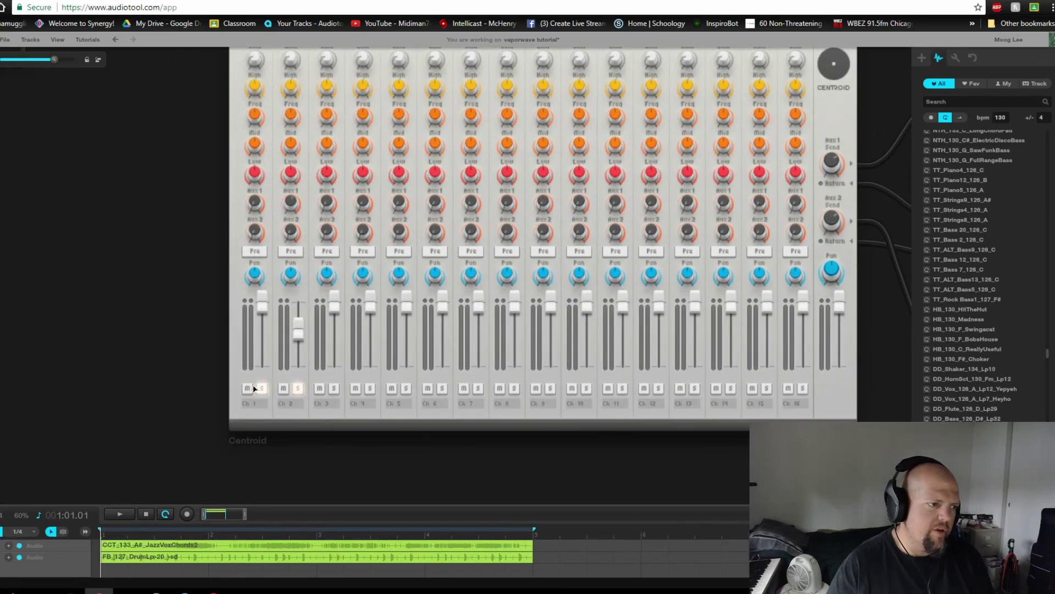
pyautogui.click(261, 387)
pyautogui.moveTo(139, 226); pyautogui.dragTo(142, 299)
pyautogui.press('space')
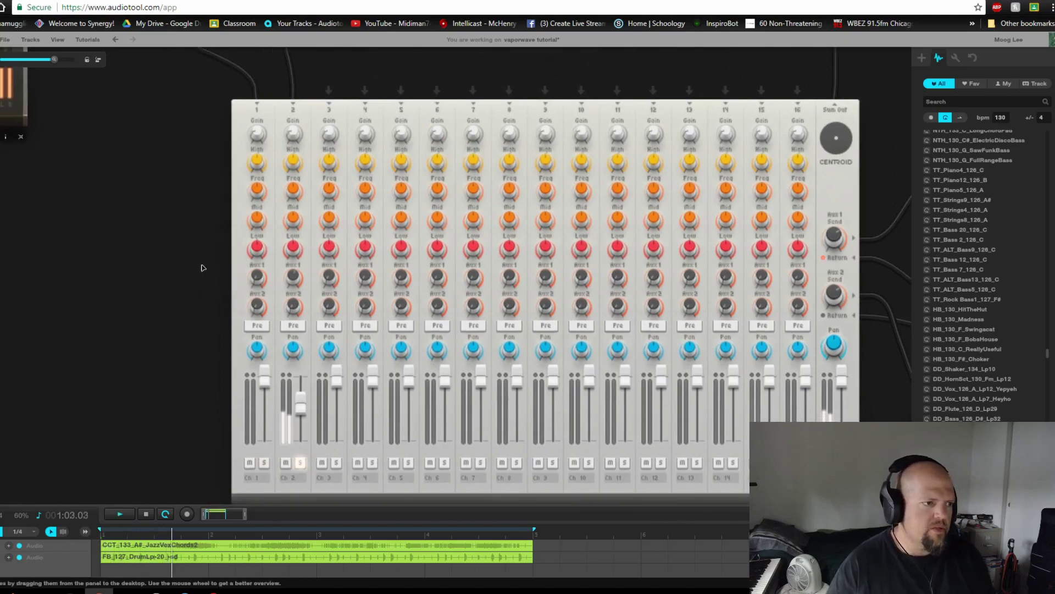
# Cut the drum channel's low EQ gain to about -15 dB and reduce its high EQ gain while listening
pyautogui.scroll(2, 106, 262)
pyautogui.moveTo(106, 262); pyautogui.dragTo(104, 283)
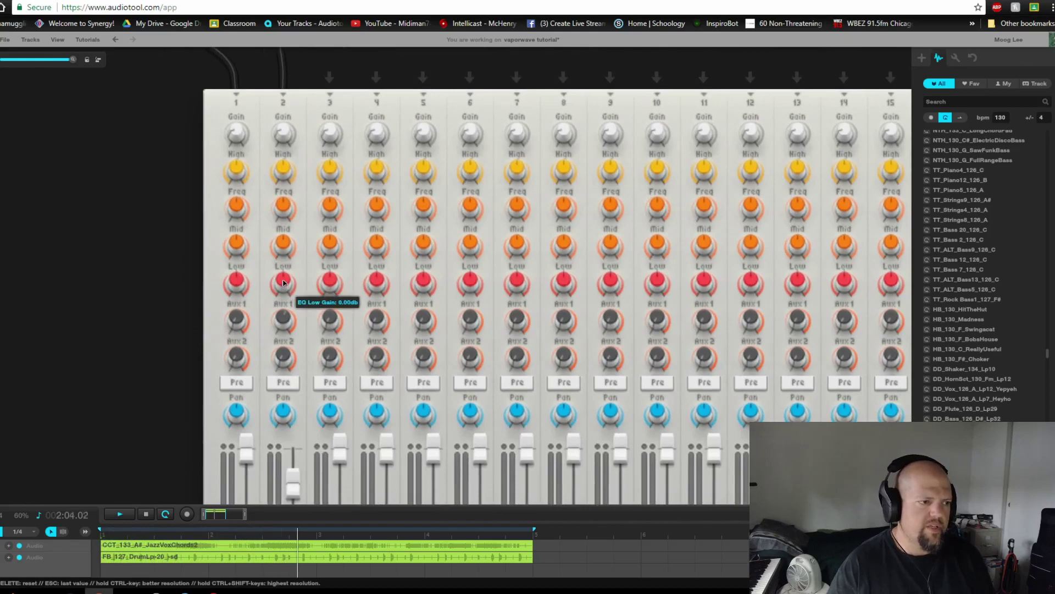
pyautogui.moveTo(284, 283); pyautogui.dragTo(287, 346)
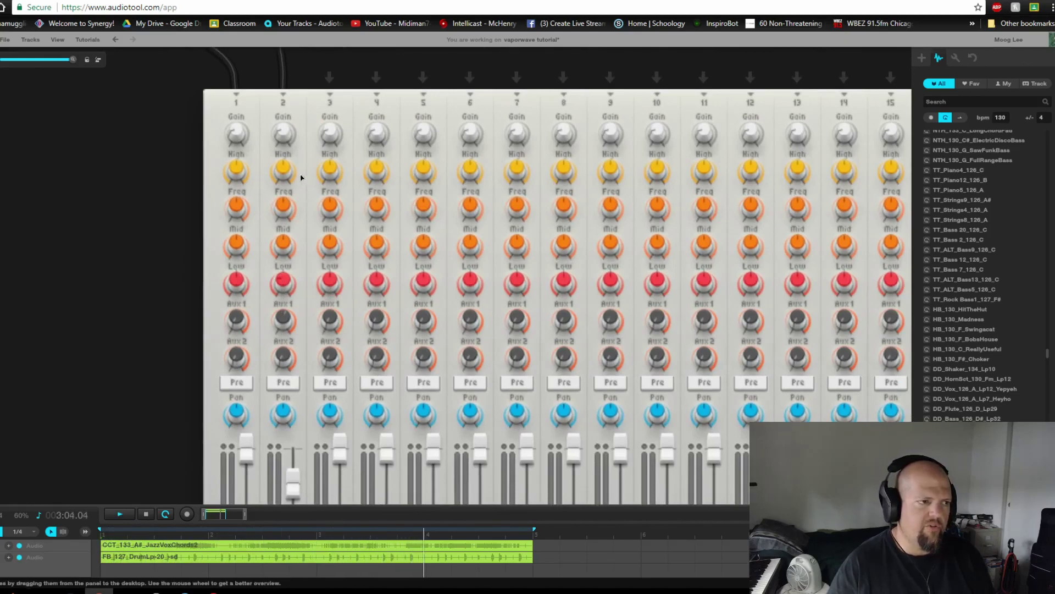
pyautogui.moveTo(283, 170); pyautogui.dragTo(290, 205)
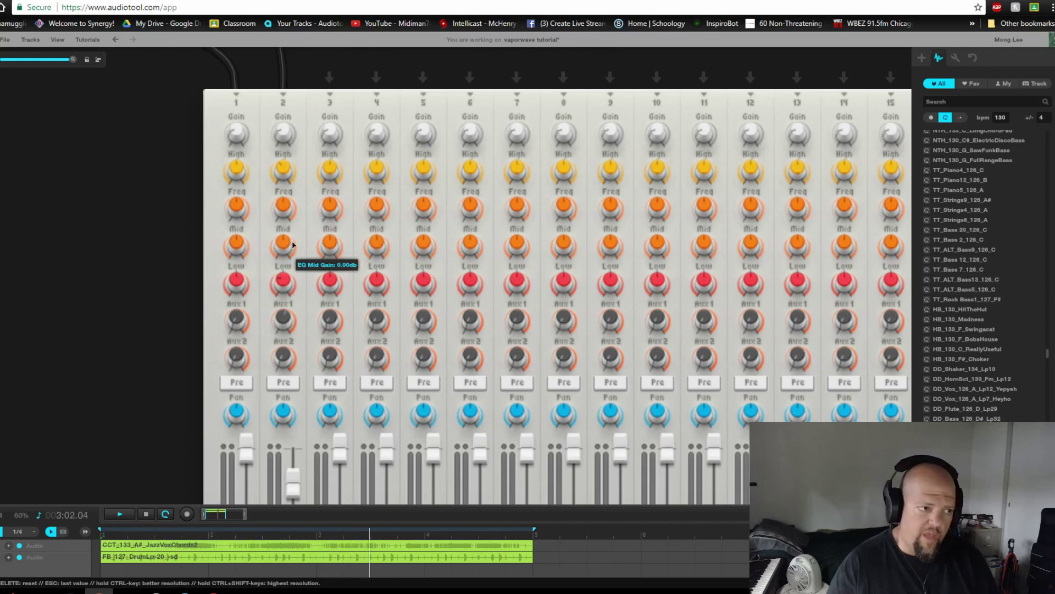
# Boost the drum channel's mid EQ gain, raise its mid frequency, and trim its high and low gains a little further
pyautogui.moveTo(281, 245); pyautogui.dragTo(297, 137)
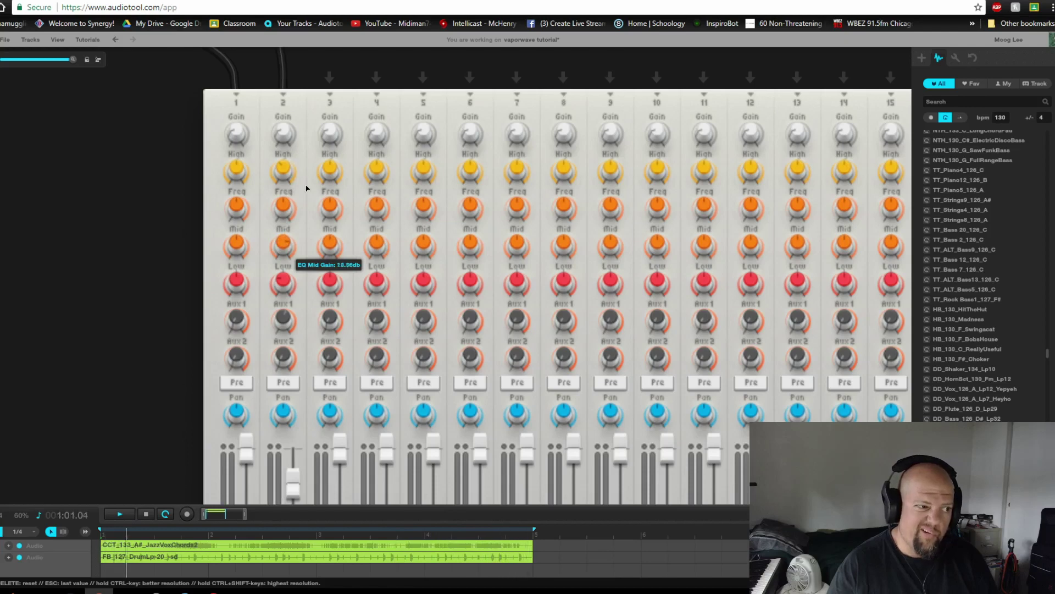
pyautogui.moveTo(306, 188); pyautogui.dragTo(290, 151)
pyautogui.moveTo(289, 206)
pyautogui.moveTo(285, 244); pyautogui.dragTo(297, 212)
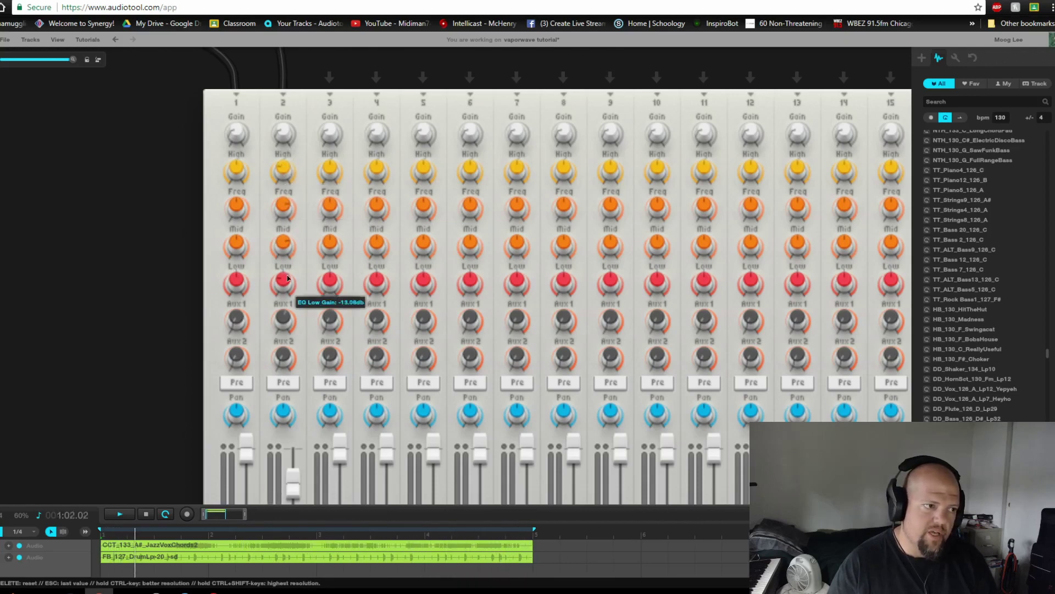
pyautogui.moveTo(287, 278); pyautogui.dragTo(285, 286)
pyautogui.scroll(-5, 104, 289)
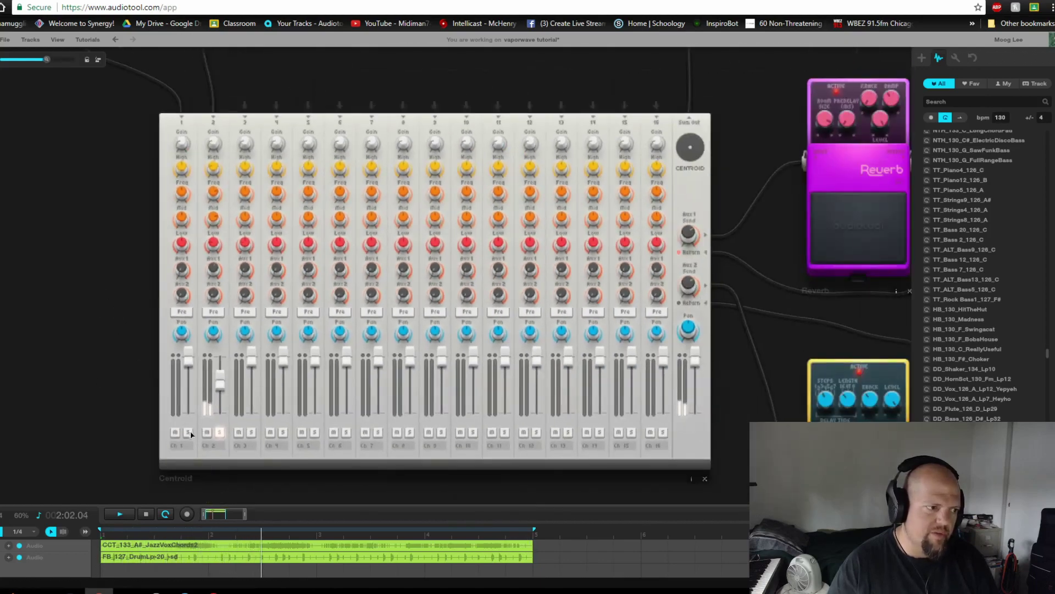
# Solo the chord channel instead of the drums, cut its low EQ gain while listening, and clear the solo
pyautogui.click(188, 433)
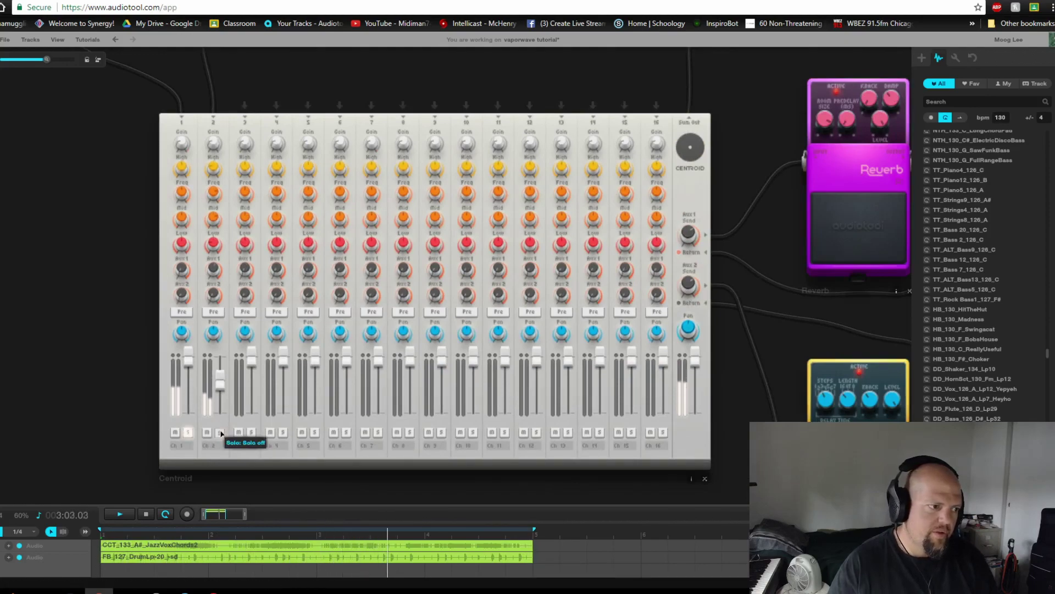
pyautogui.moveTo(104, 318); pyautogui.dragTo(254, 365)
pyautogui.scroll(4, 269, 317)
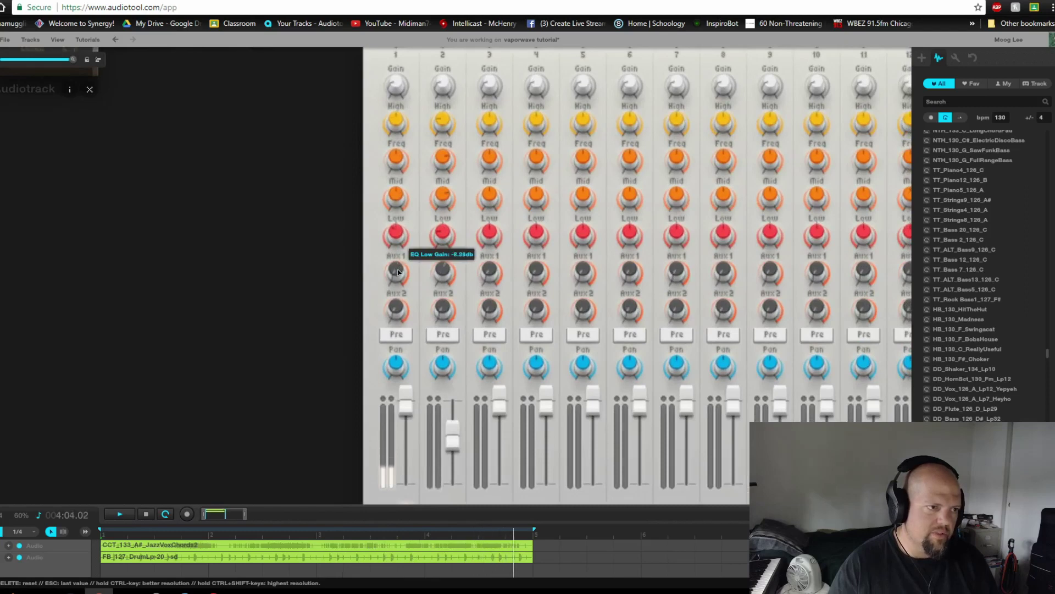
pyautogui.moveTo(281, 330); pyautogui.dragTo(228, 347)
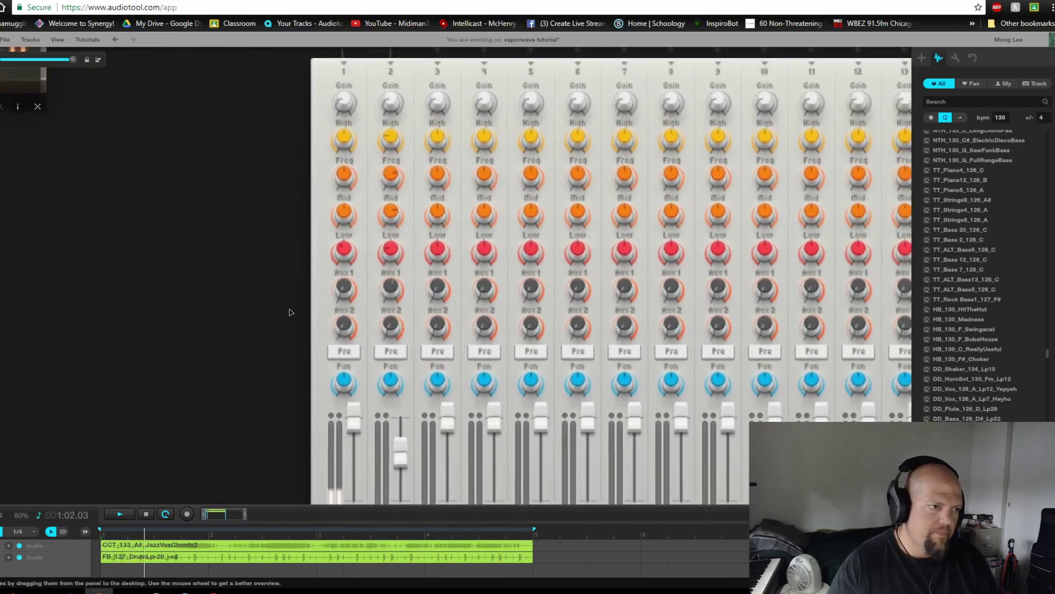
pyautogui.moveTo(347, 213)
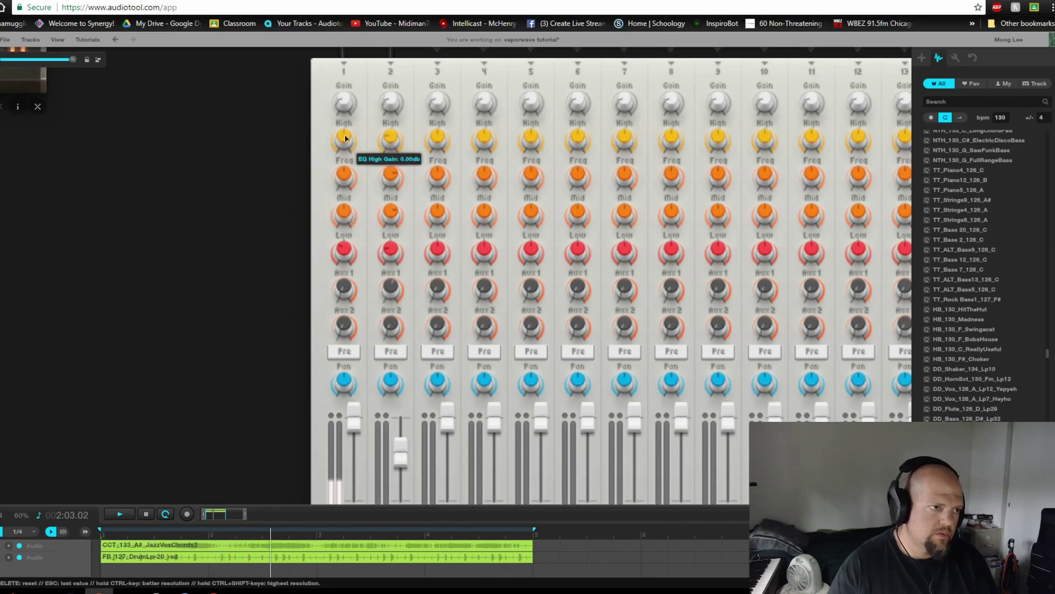
pyautogui.scroll(-3, 215, 361)
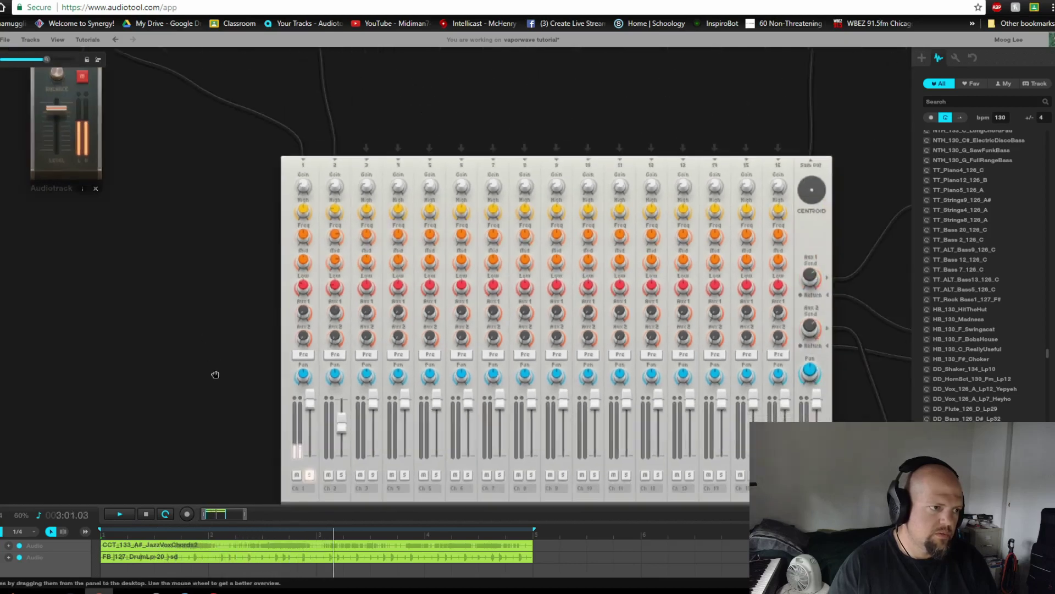
pyautogui.moveTo(237, 301)
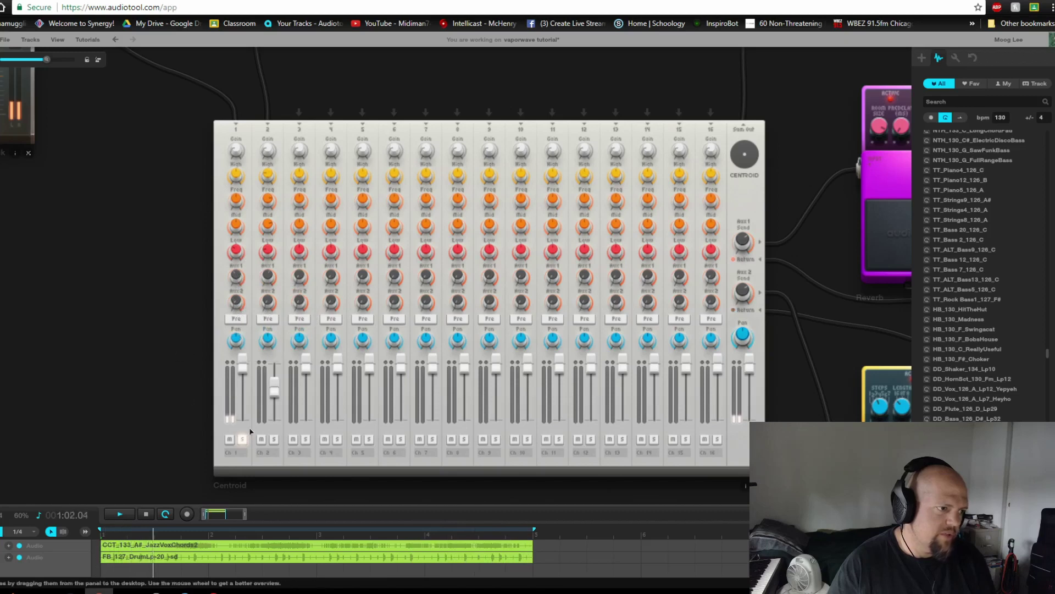
pyautogui.click(242, 440)
# Move the two audio track devices farther from the mixer and line them up side by side
pyautogui.scroll(-4, 162, 365)
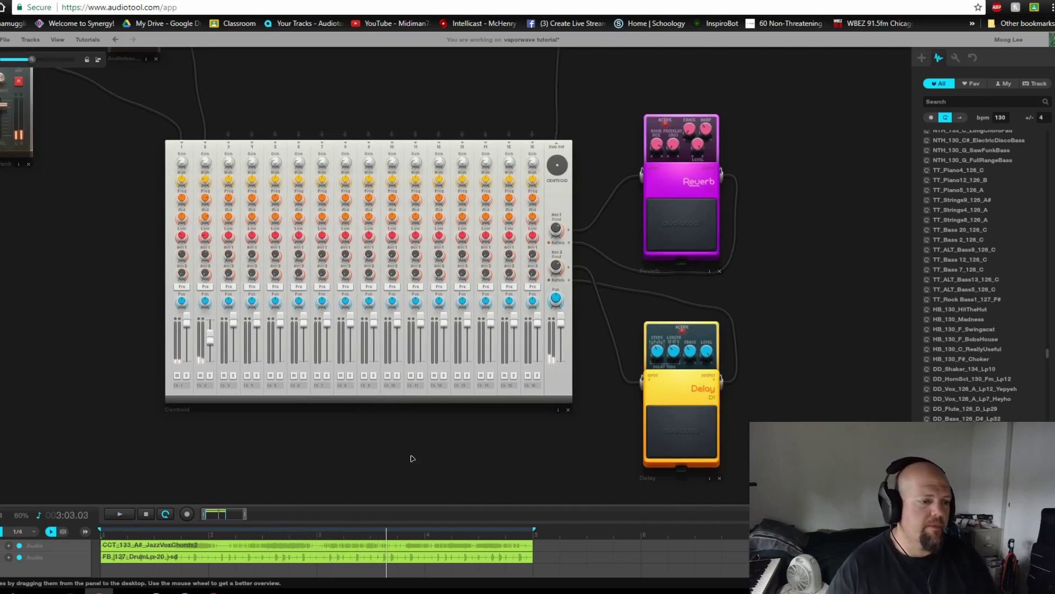
pyautogui.scroll(-2, 483, 453)
pyautogui.scroll(-1, 475, 453)
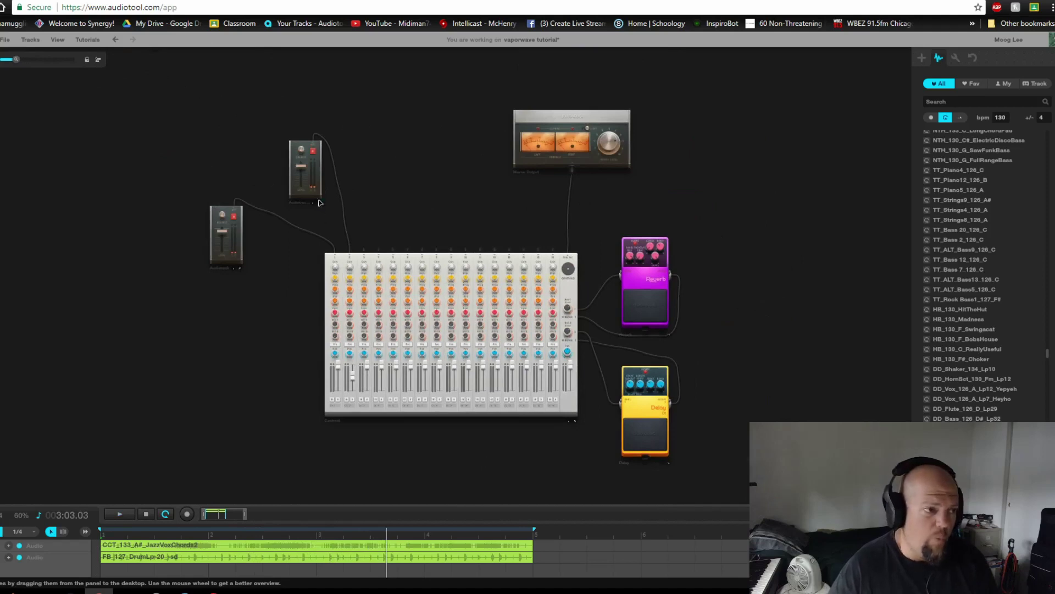
pyautogui.moveTo(214, 210); pyautogui.dragTo(112, 206)
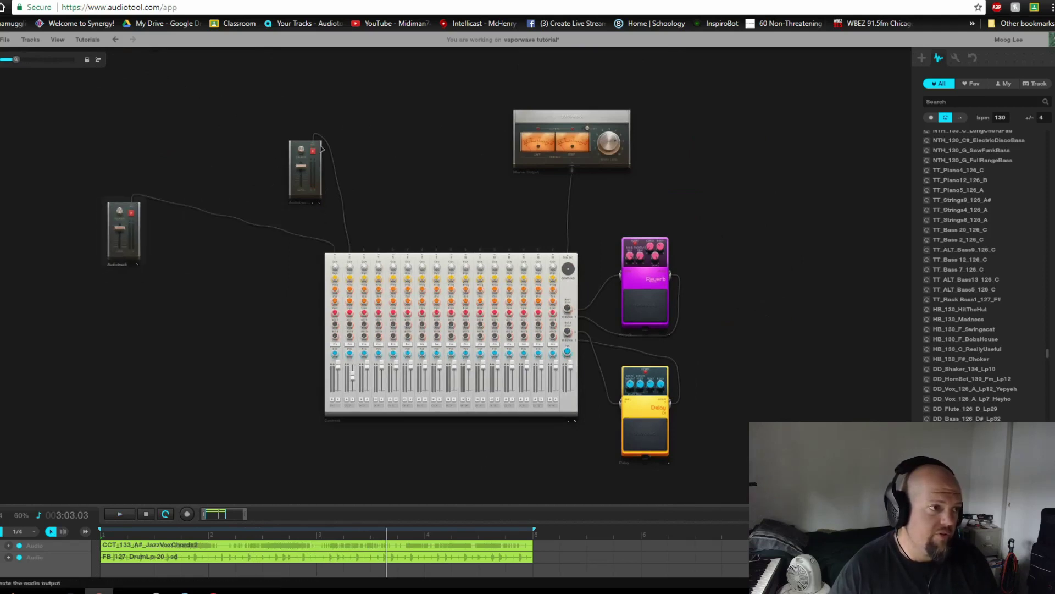
pyautogui.moveTo(301, 159); pyautogui.dragTo(176, 215)
pyautogui.moveTo(246, 404); pyautogui.dragTo(249, 361)
# Enlarge the timeline, duplicate the chord and drum loops to bars 5–9, and move the loop range and playhead onto the copies
pyautogui.moveTo(541, 506); pyautogui.dragTo(560, 402)
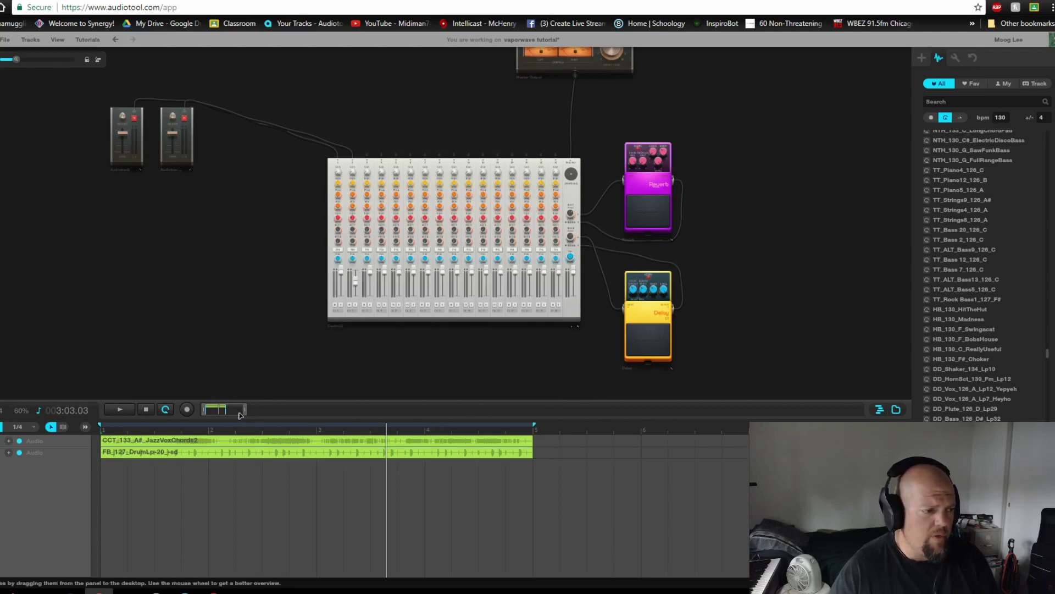
pyautogui.scroll(-3, 228, 411)
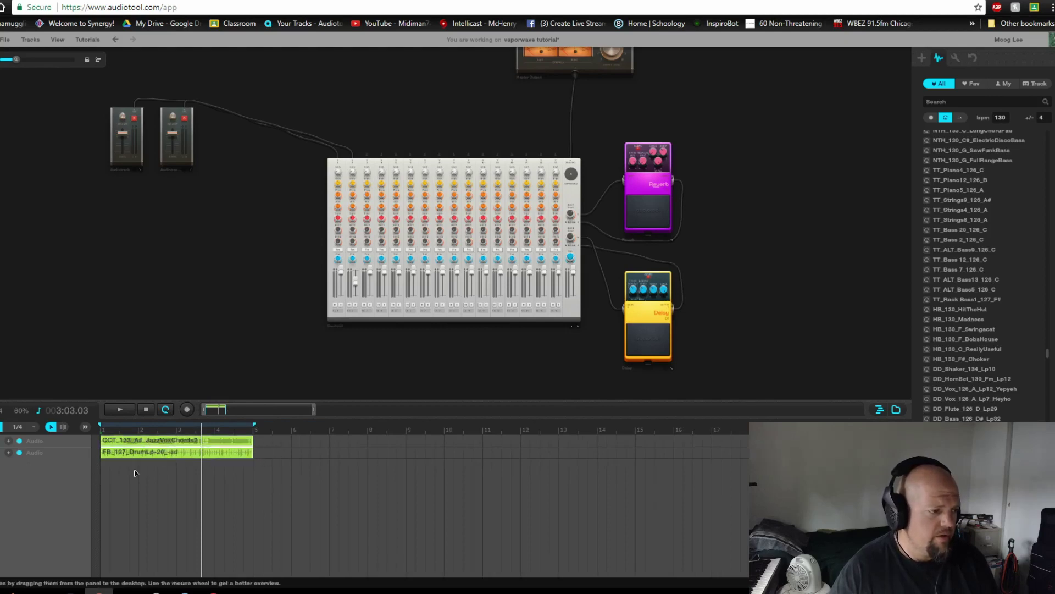
pyautogui.moveTo(124, 443); pyautogui.dragTo(275, 443)
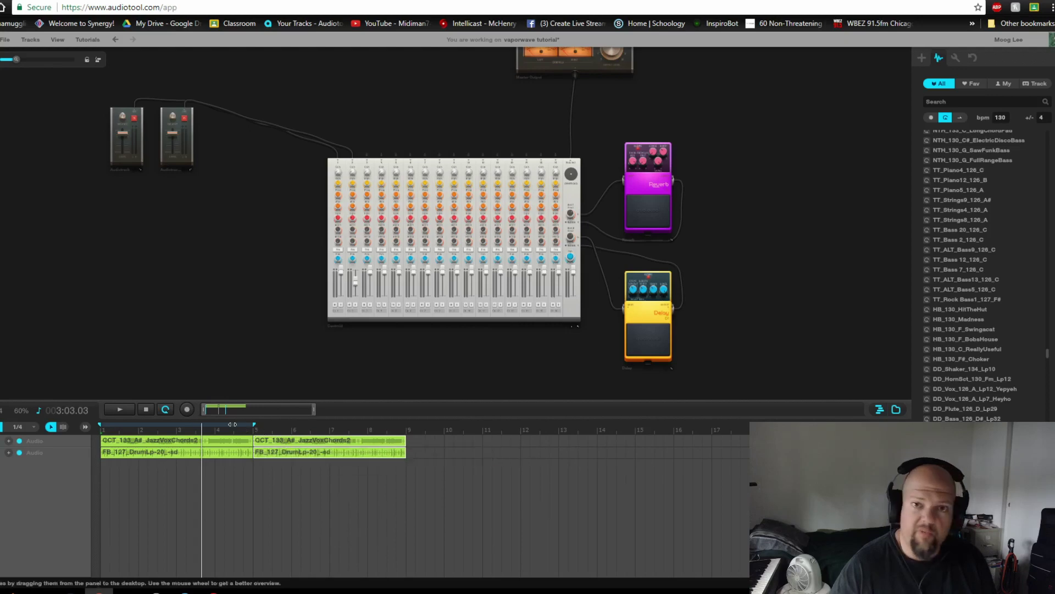
pyautogui.moveTo(232, 424); pyautogui.dragTo(389, 422)
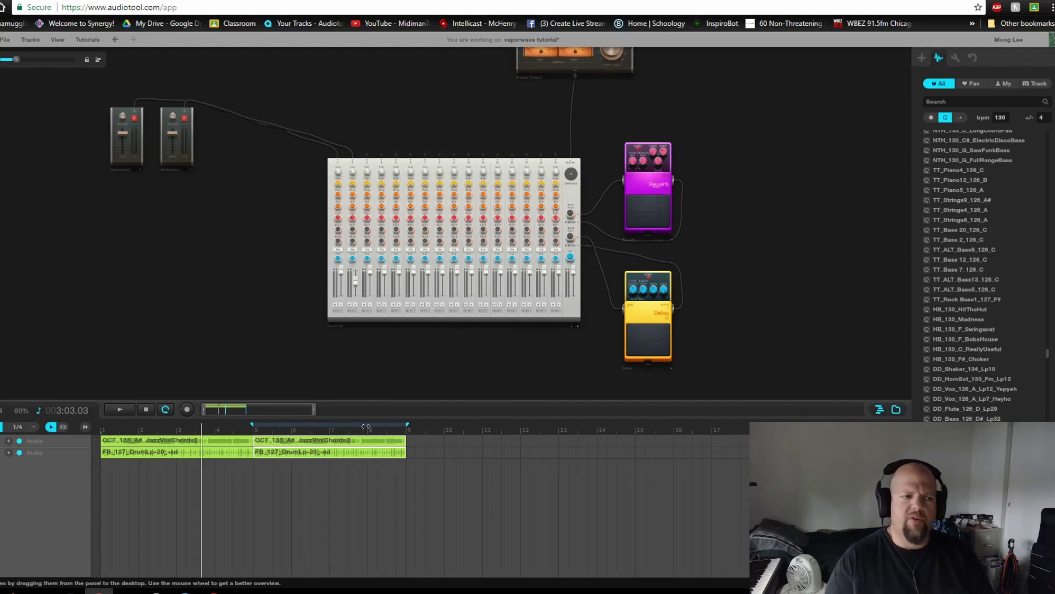
pyautogui.click(253, 433)
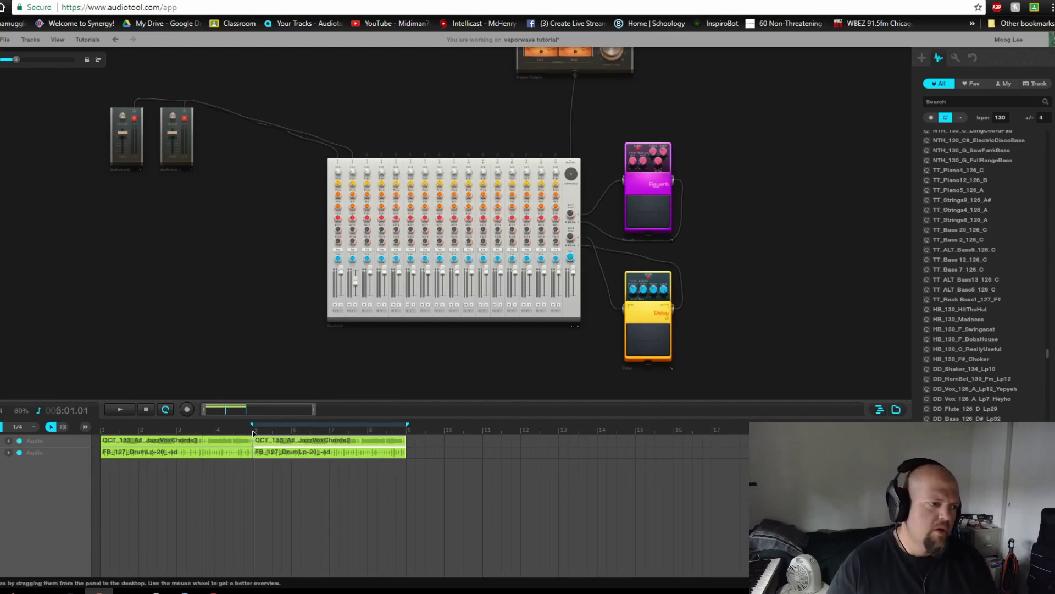
# Search the sample library for "drum" loops with the tempo filter set to 70 bpm
pyautogui.click(923, 58)
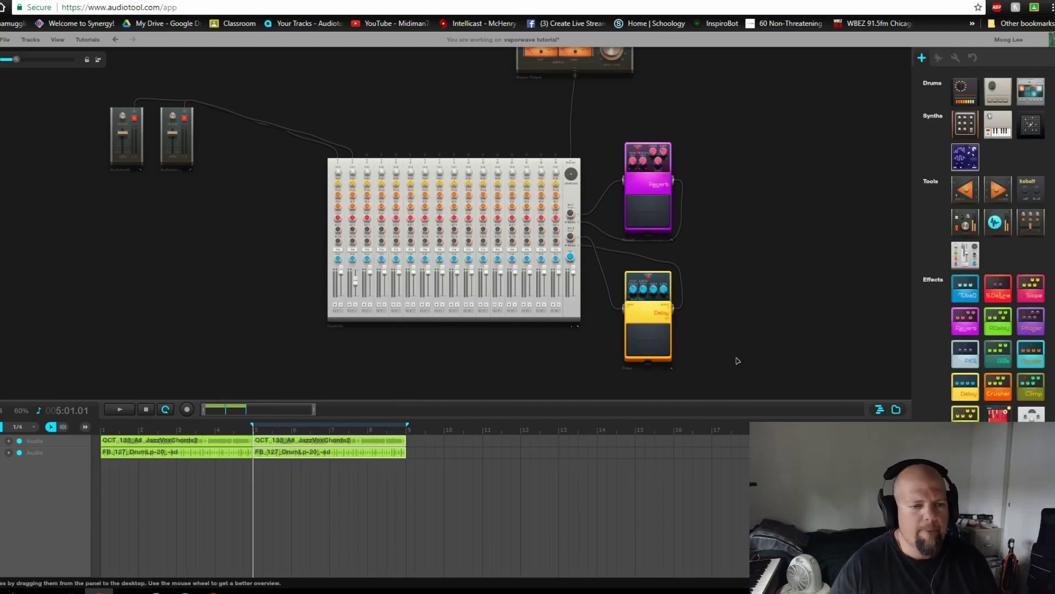
pyautogui.click(939, 59)
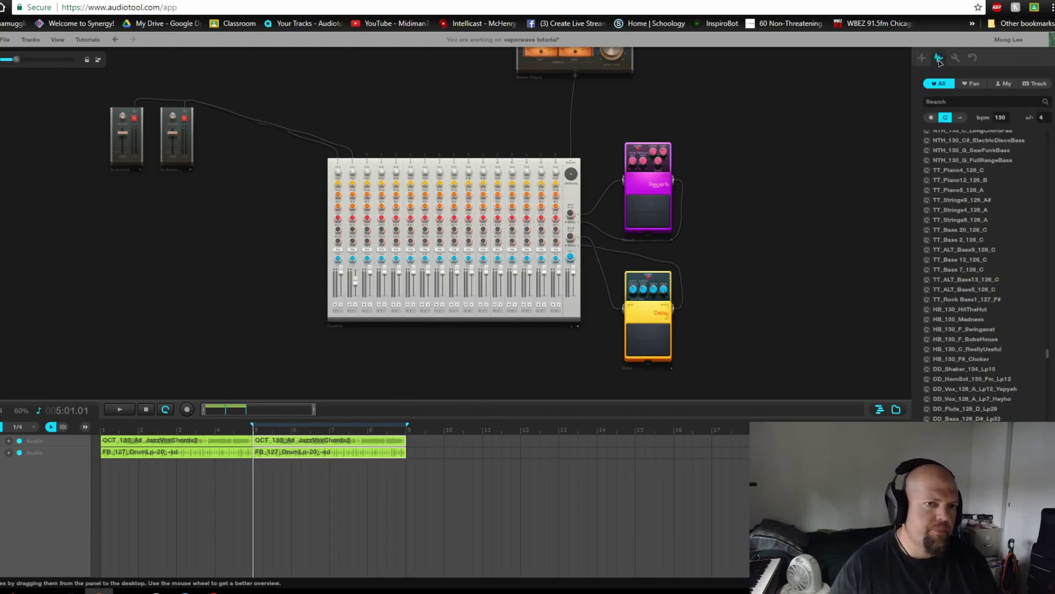
pyautogui.click(955, 103)
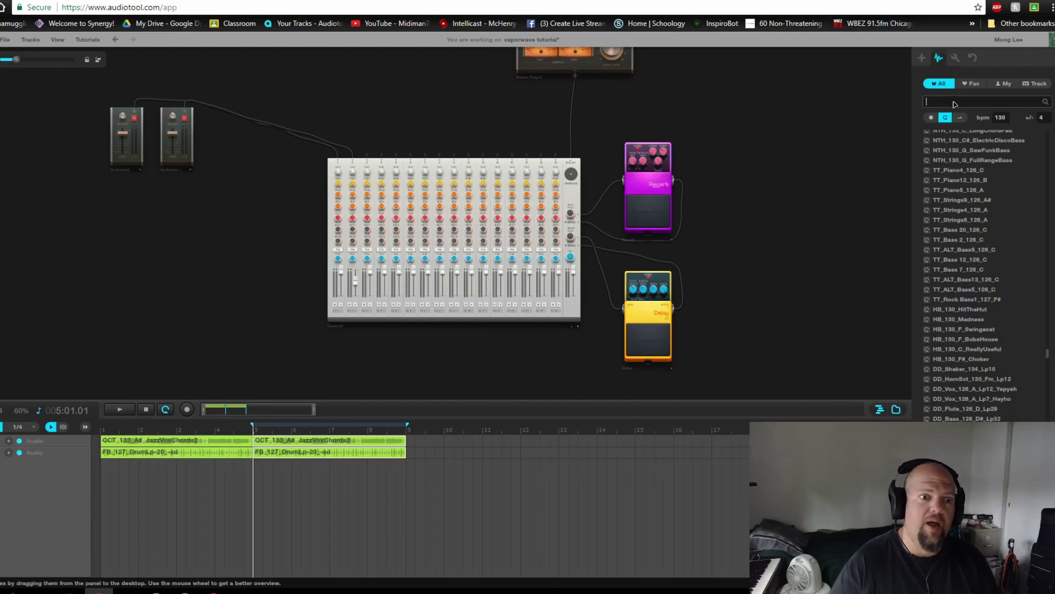
pyautogui.write('drum')
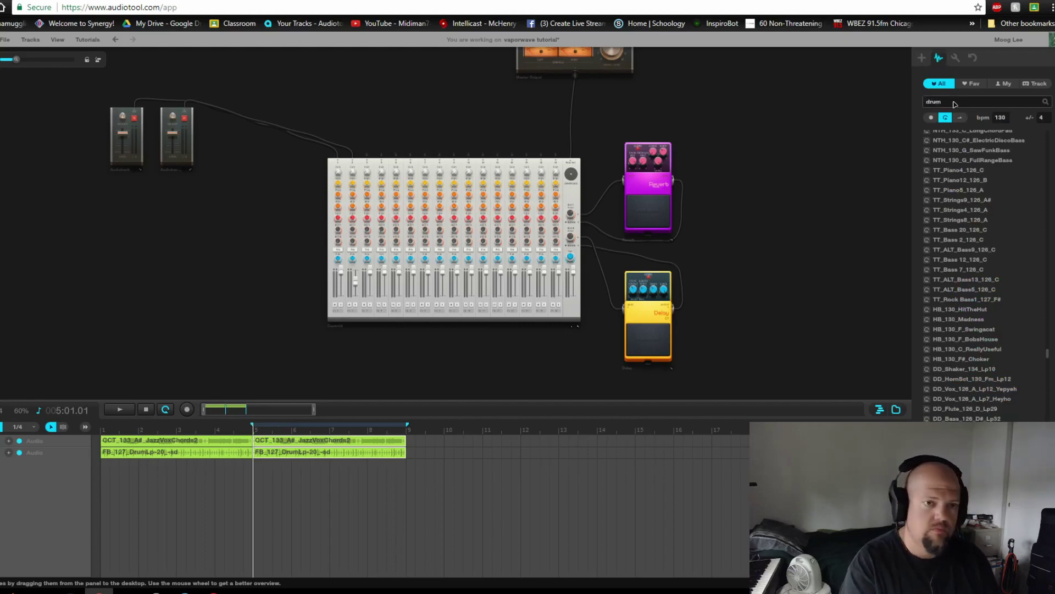
pyautogui.press('Return')
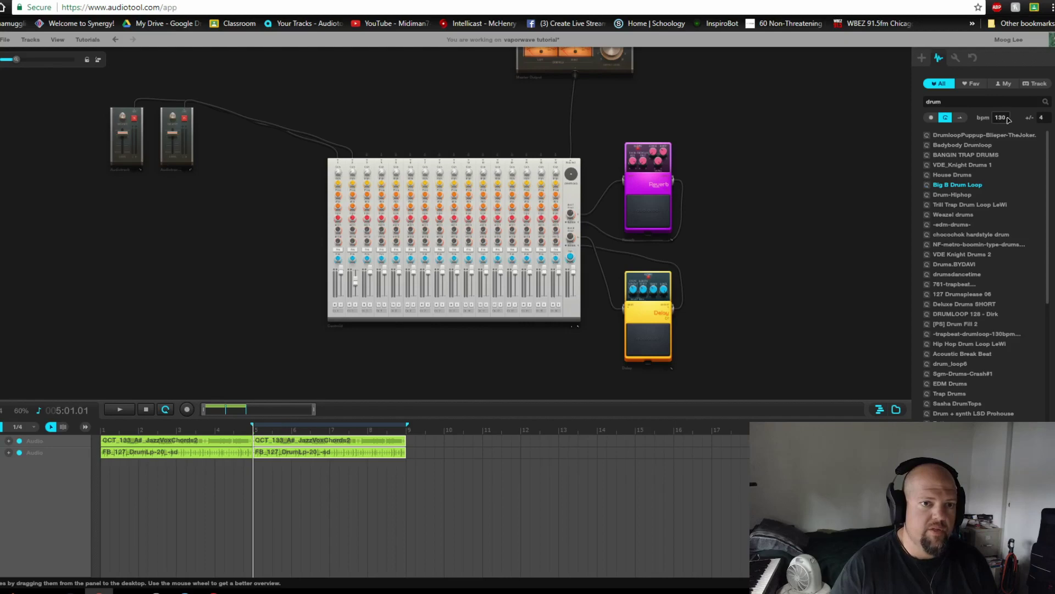
pyautogui.write('7')
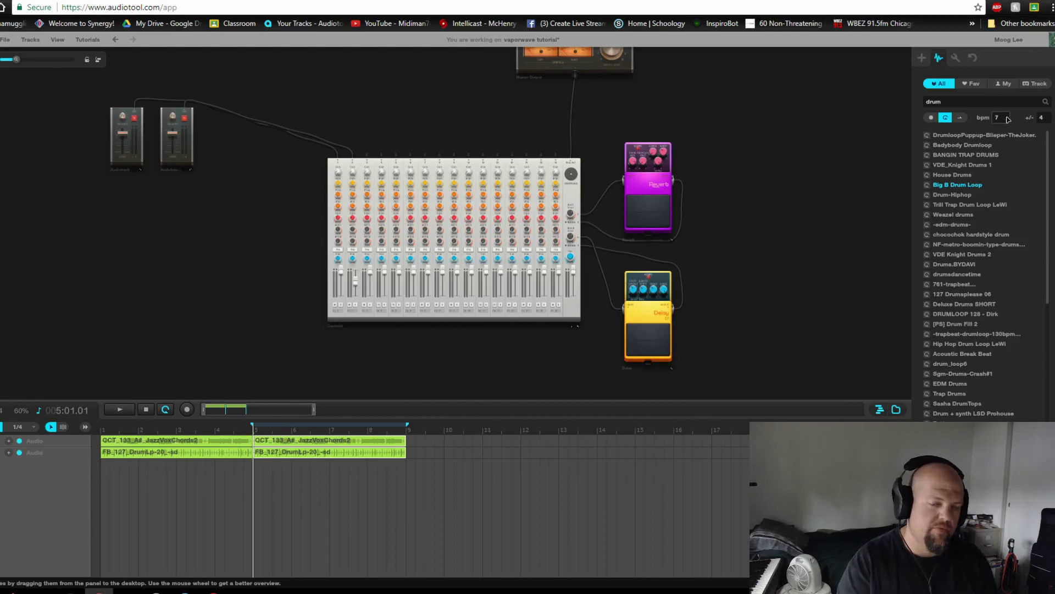
pyautogui.write('0')
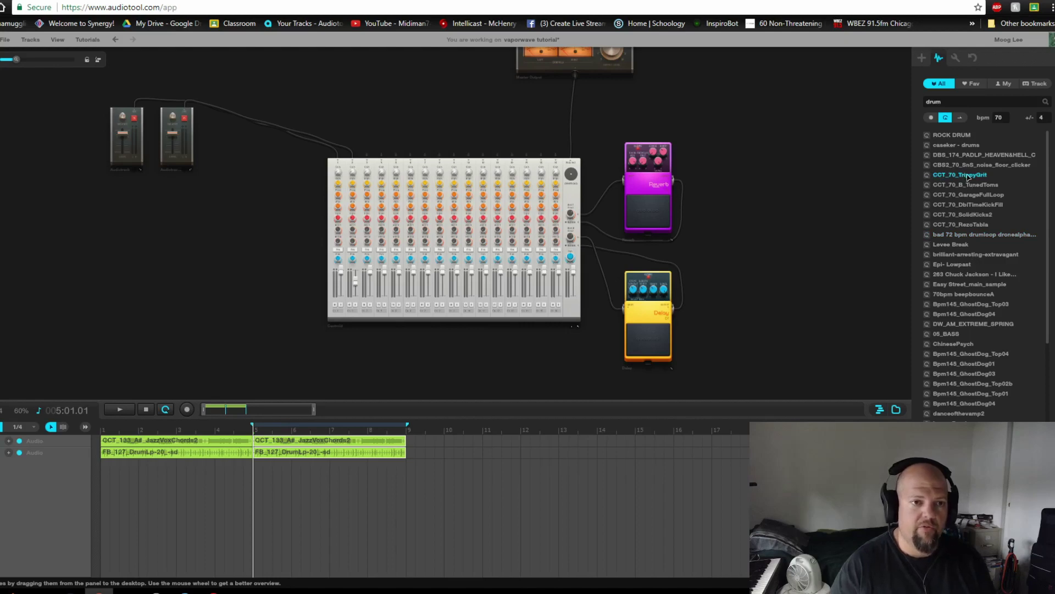
# Add the CCT_70_TrippyGrit sample as an audio track on mixer channel 3 and place its loop at bars 5–9
pyautogui.moveTo(968, 177); pyautogui.dragTo(227, 262)
pyautogui.moveTo(549, 235); pyautogui.dragTo(426, 317)
pyautogui.moveTo(306, 260); pyautogui.dragTo(489, 173)
pyautogui.moveTo(363, 350); pyautogui.dragTo(387, 317)
pyautogui.moveTo(161, 467); pyautogui.dragTo(323, 476)
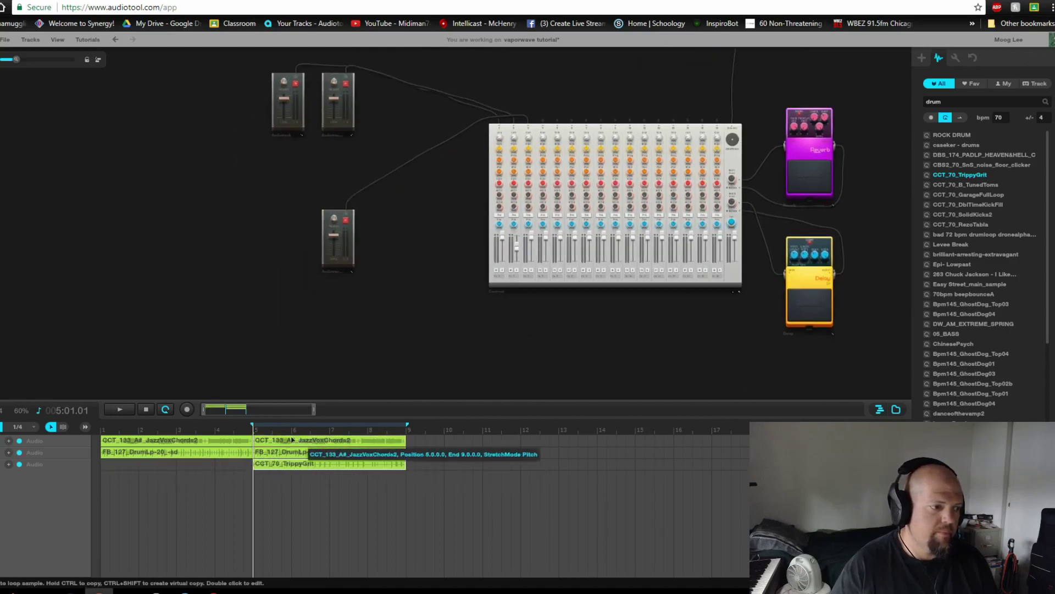
# Play the track from the start and lower the drum fader on channel 2 a little
pyautogui.click(147, 410)
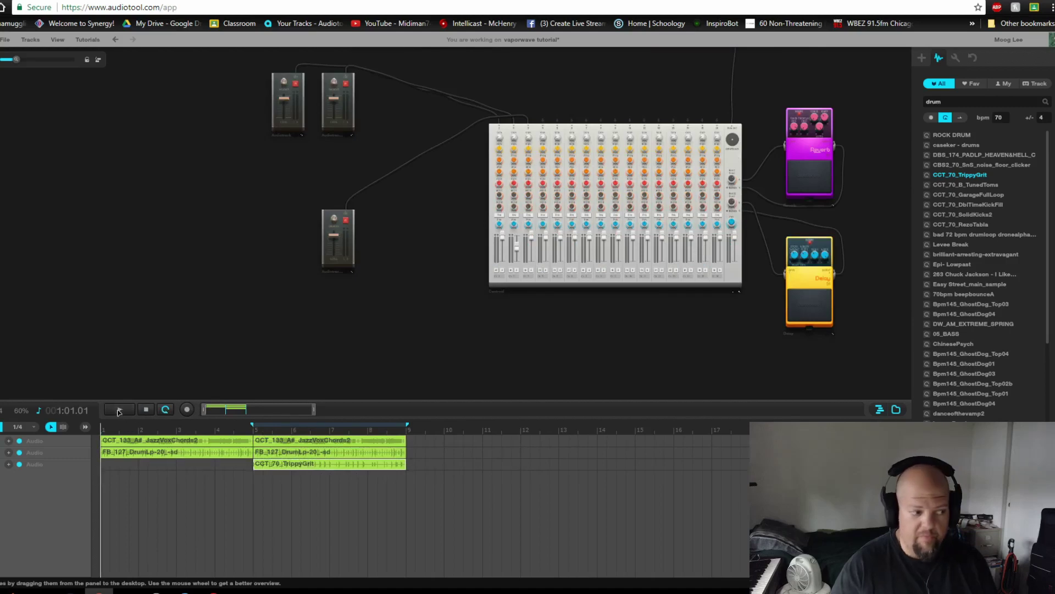
pyautogui.click(119, 410)
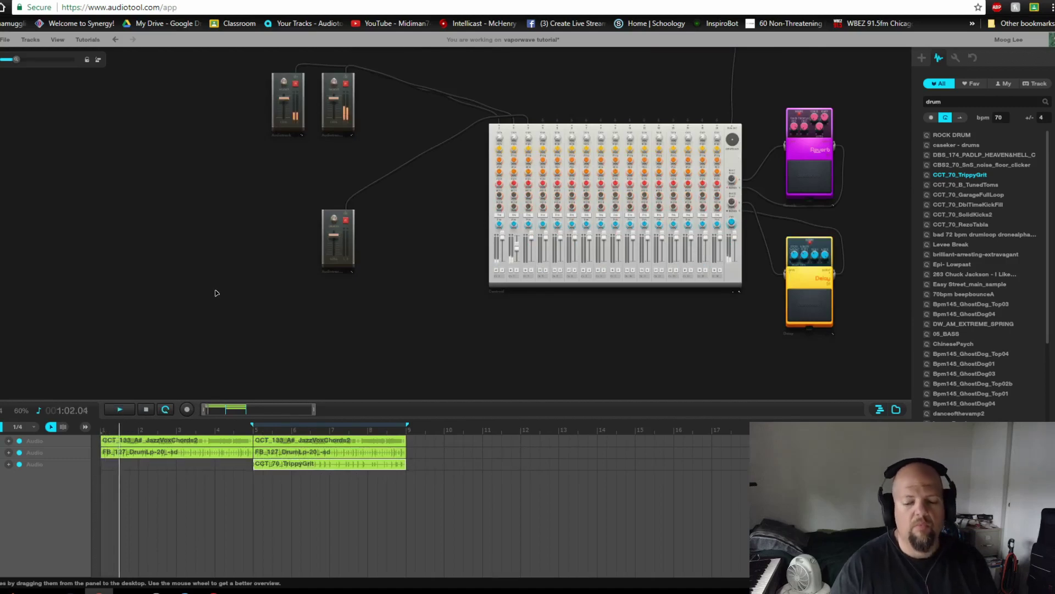
pyautogui.scroll(2, 516, 266)
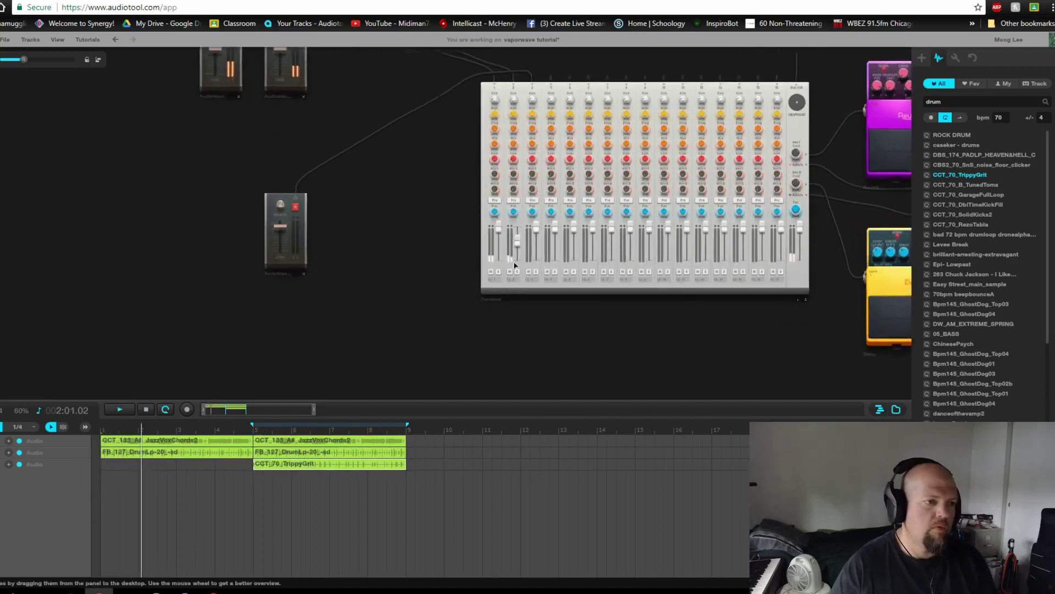
pyautogui.scroll(1, 515, 265)
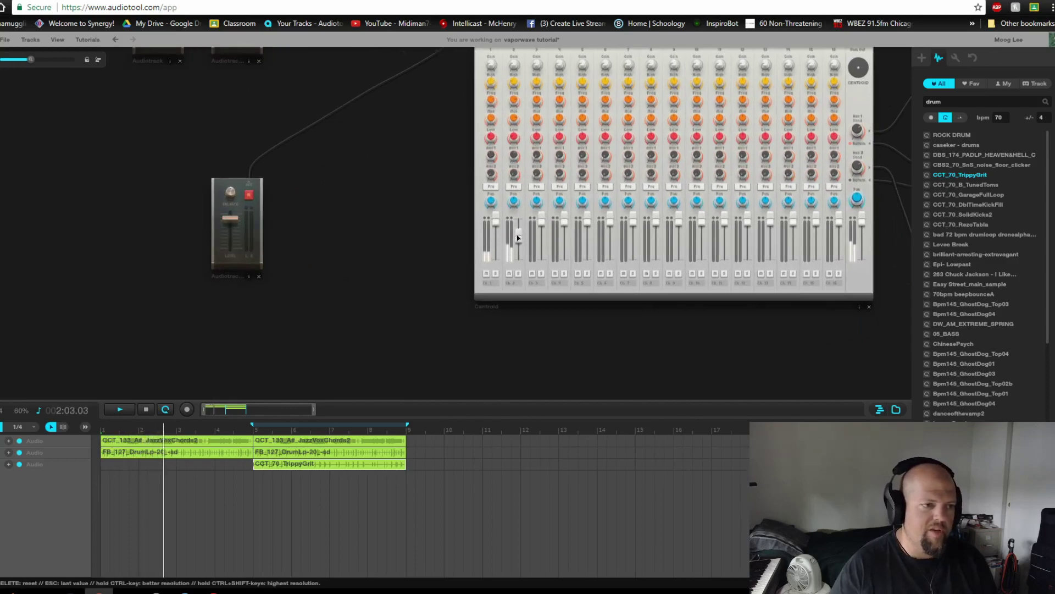
pyautogui.moveTo(518, 237); pyautogui.dragTo(517, 245)
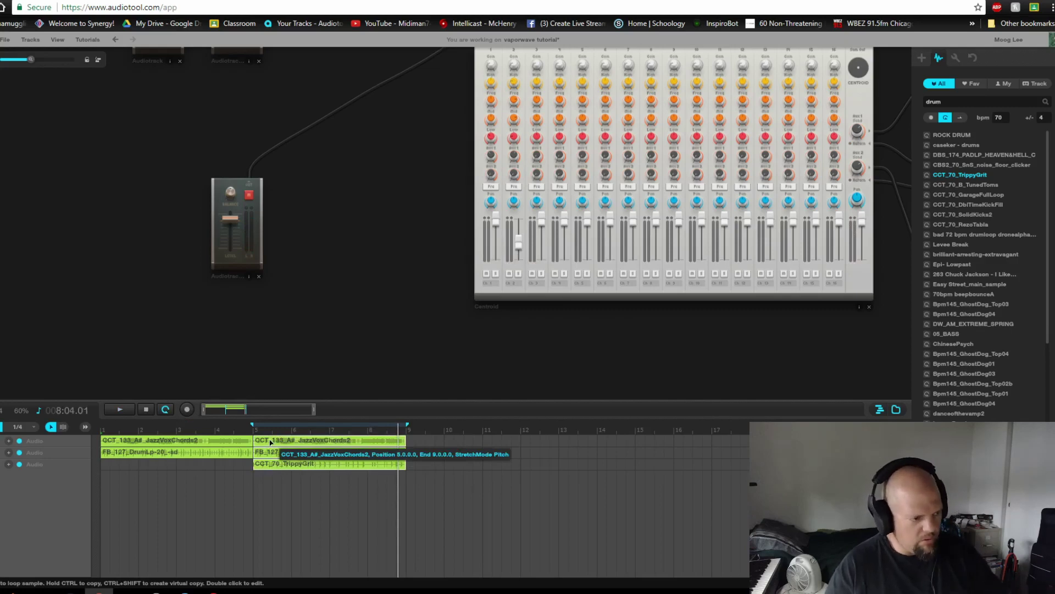
# Duplicate the three loops from bars 5–9 to bars 9–13 and move the loop range onto the copies
pyautogui.moveTo(270, 442); pyautogui.dragTo(429, 454)
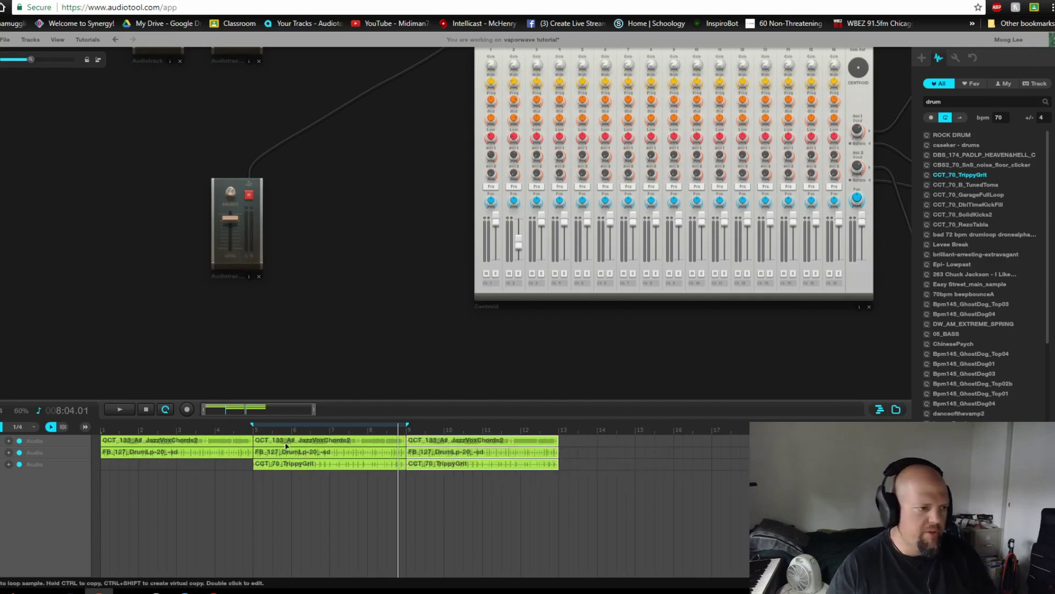
pyautogui.moveTo(298, 423); pyautogui.dragTo(474, 431)
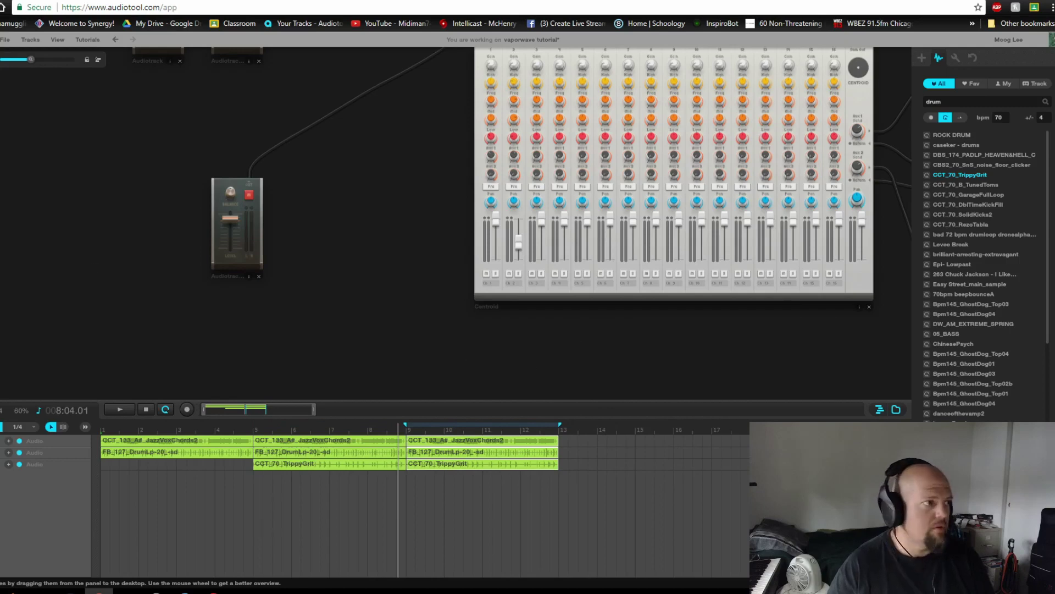
# Save the vaporwave tutorial track
pyautogui.click(3, 42)
pyautogui.click(22, 66)
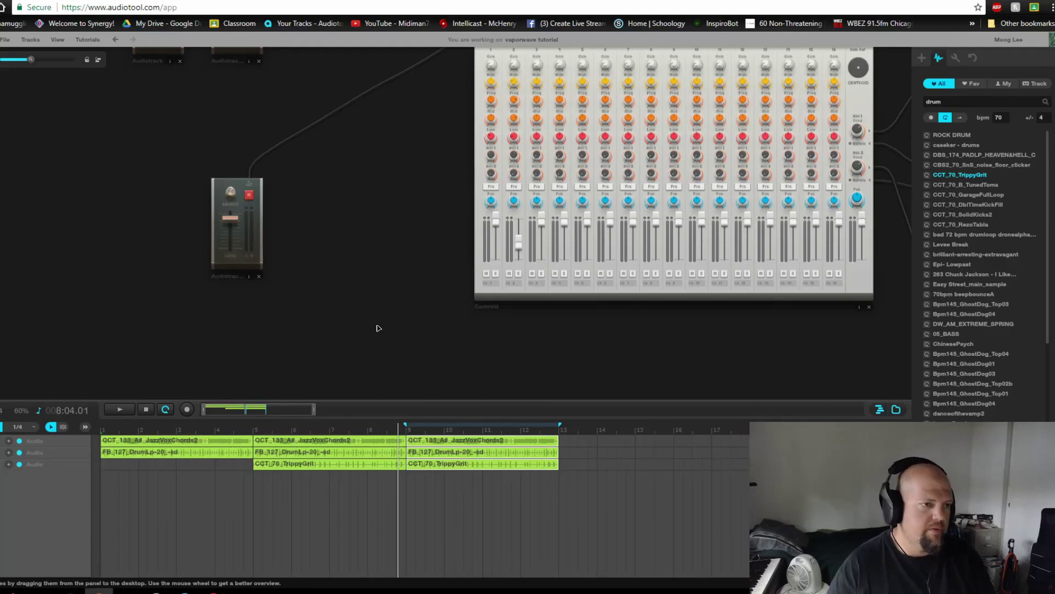
# Play the whole arrangement from the start into the section after bar 9, and return the playhead to bar 9
pyautogui.moveTo(527, 355); pyautogui.dragTo(493, 374)
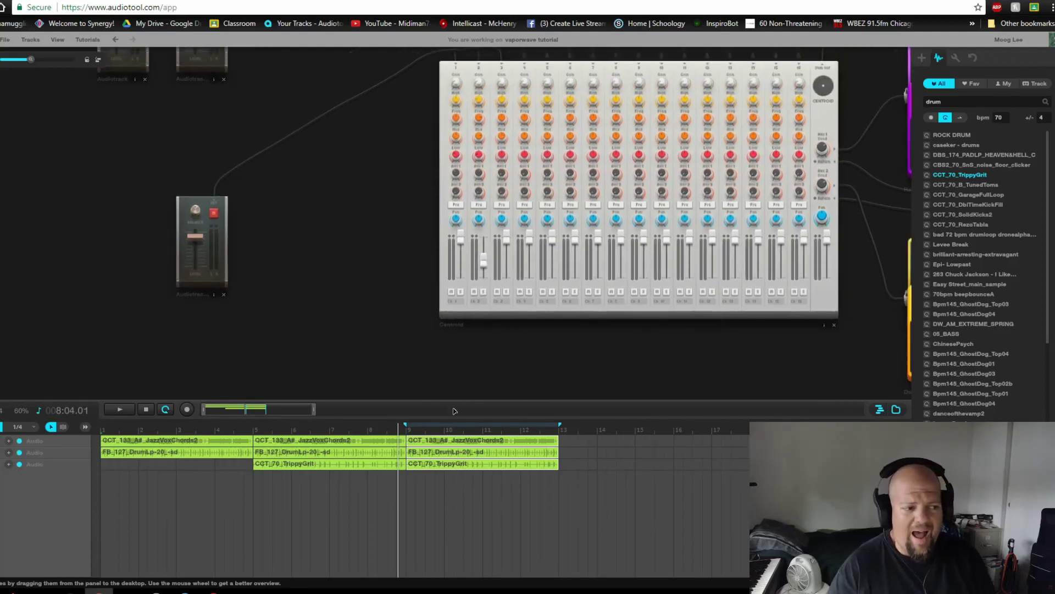
pyautogui.click(147, 410)
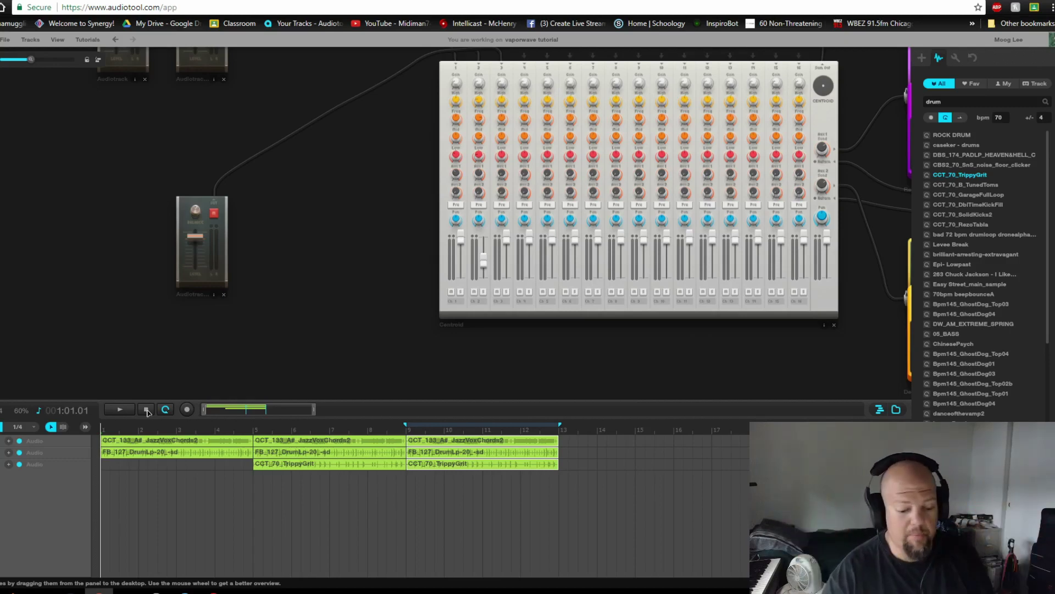
pyautogui.press('space')
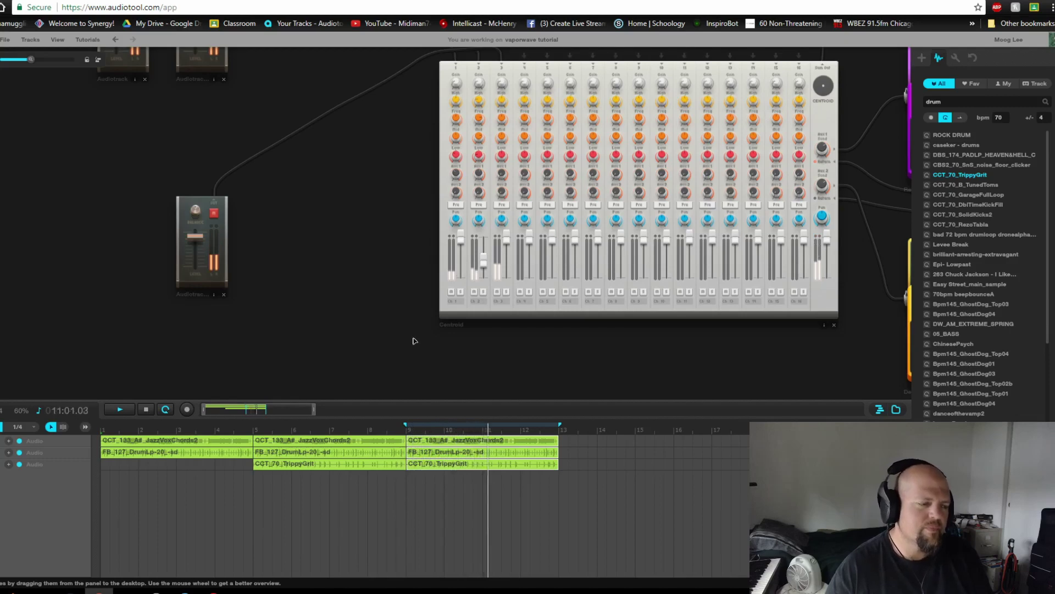
pyautogui.click(407, 432)
# Add a Tonematrix below the mixer and connect its output to the next free mixer channel
pyautogui.scroll(-5, 587, 375)
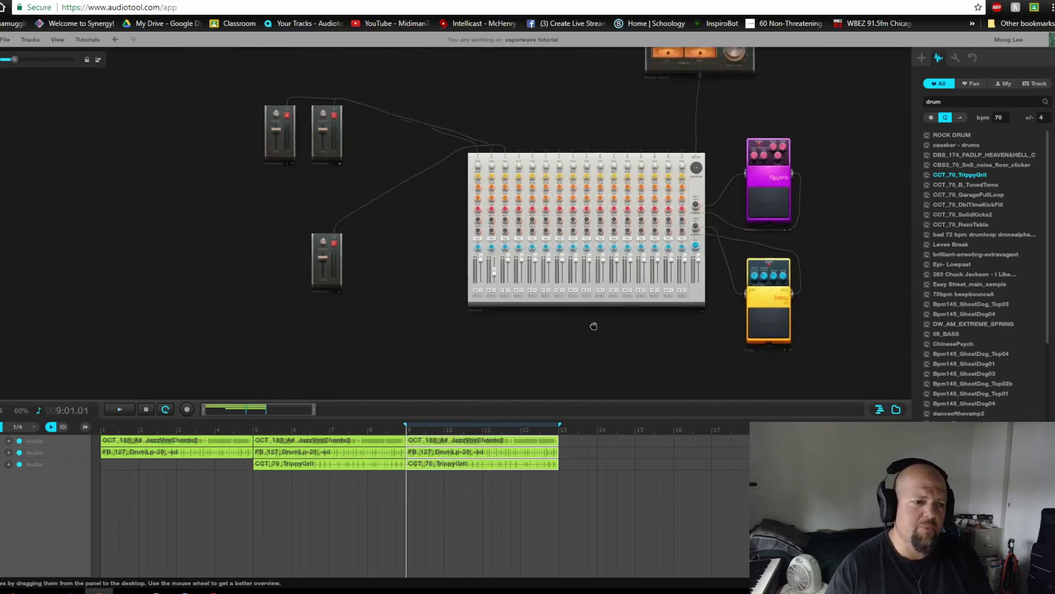
pyautogui.click(925, 58)
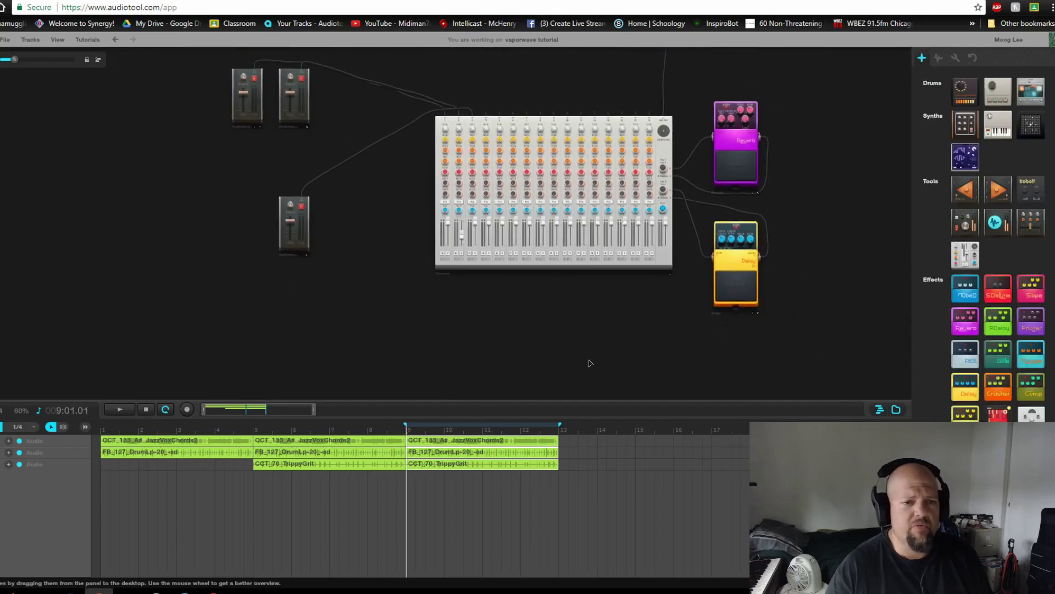
pyautogui.moveTo(710, 339); pyautogui.dragTo(767, 322)
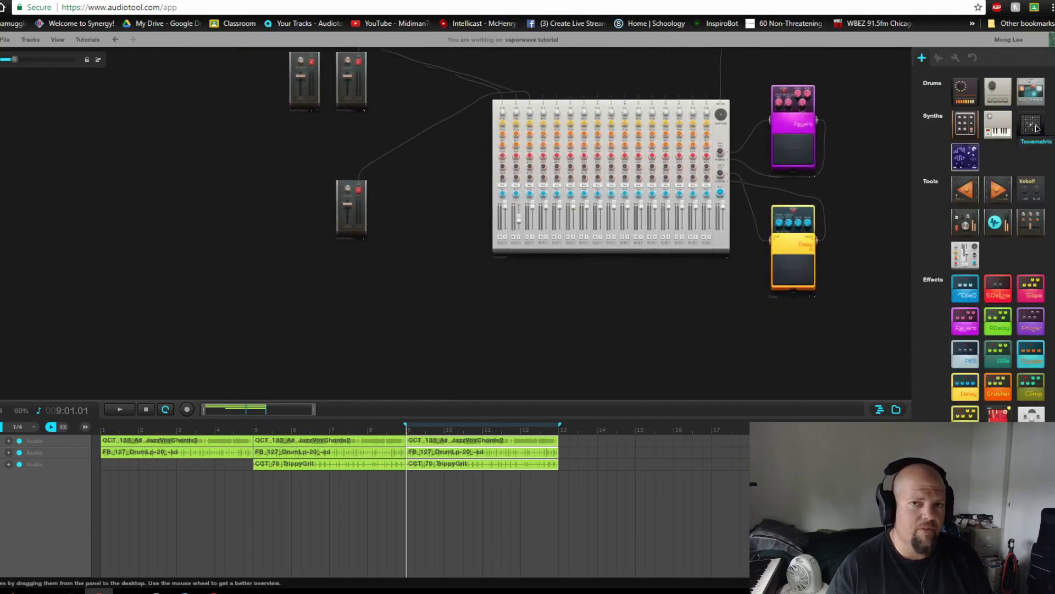
pyautogui.moveTo(1037, 128); pyautogui.dragTo(391, 323)
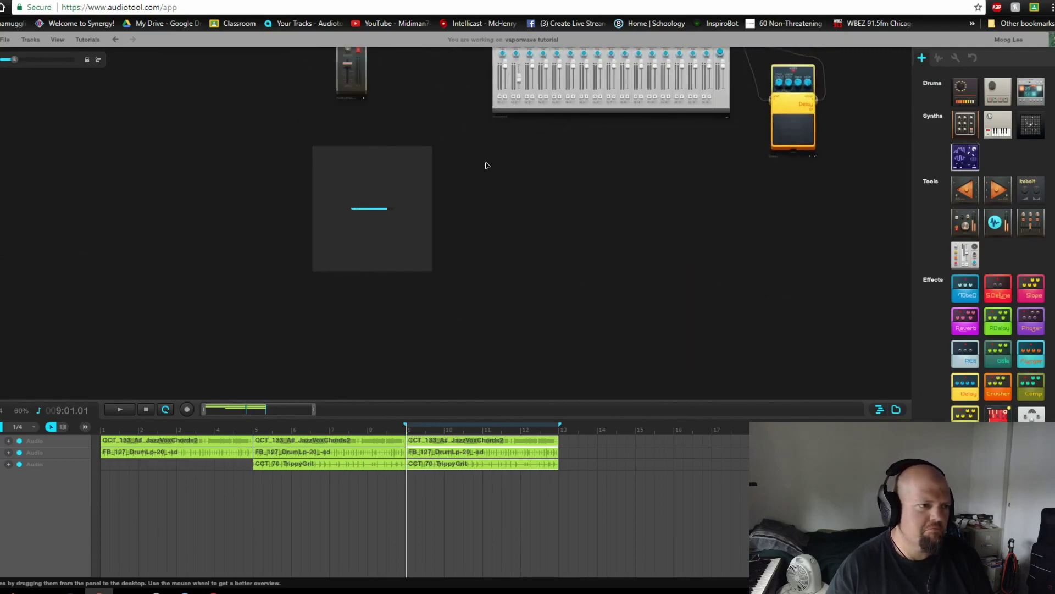
pyautogui.scroll(5, 357, 254)
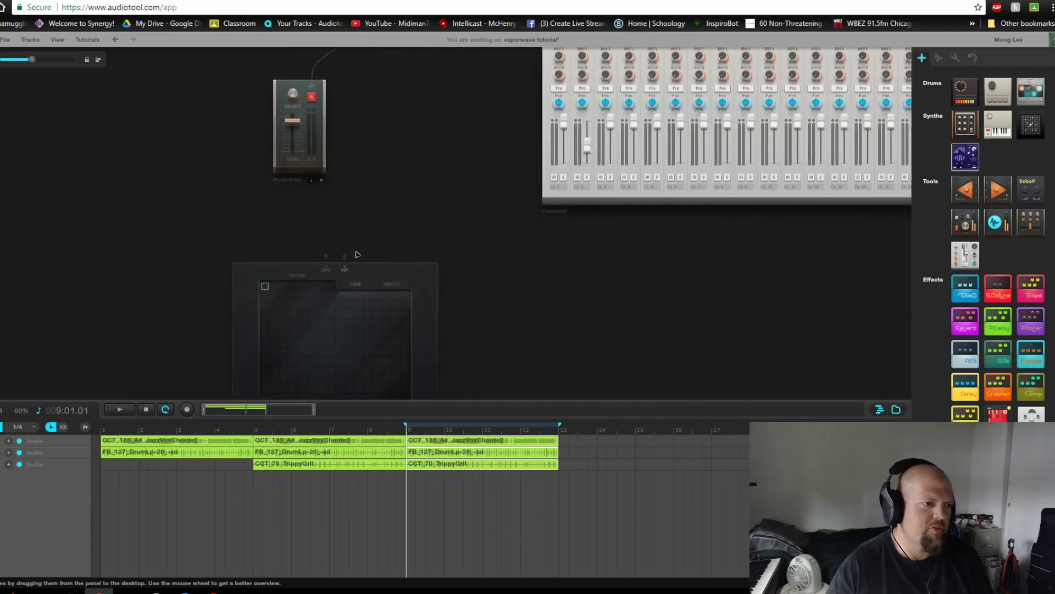
pyautogui.moveTo(347, 258); pyautogui.dragTo(629, 106)
pyautogui.moveTo(464, 319); pyautogui.dragTo(510, 200)
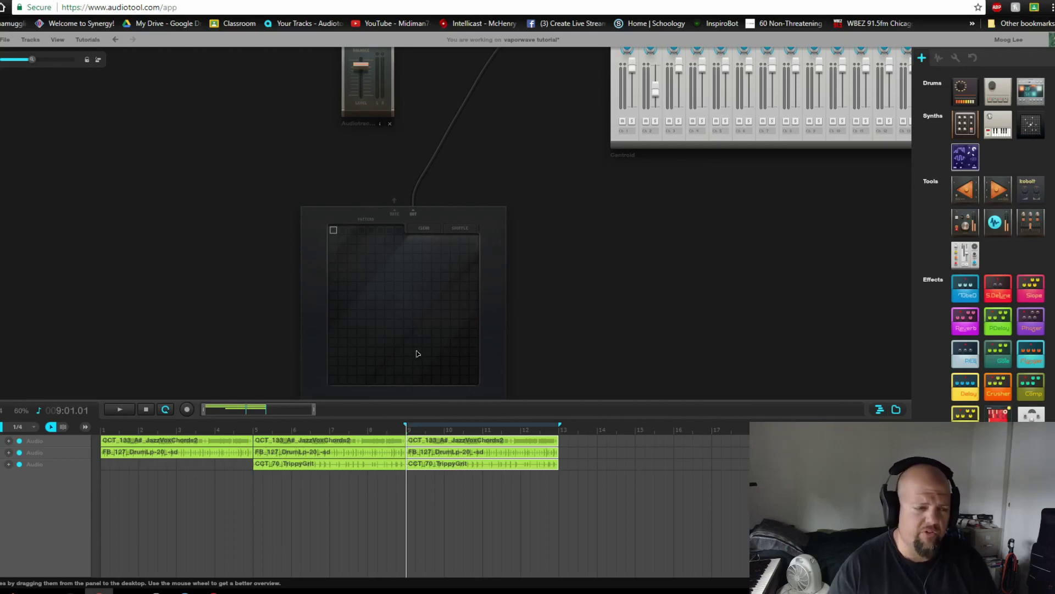
# Try a rising diagonal pattern in the Tonematrix grid, play it, and clear the pattern
pyautogui.moveTo(593, 364); pyautogui.dragTo(498, 297)
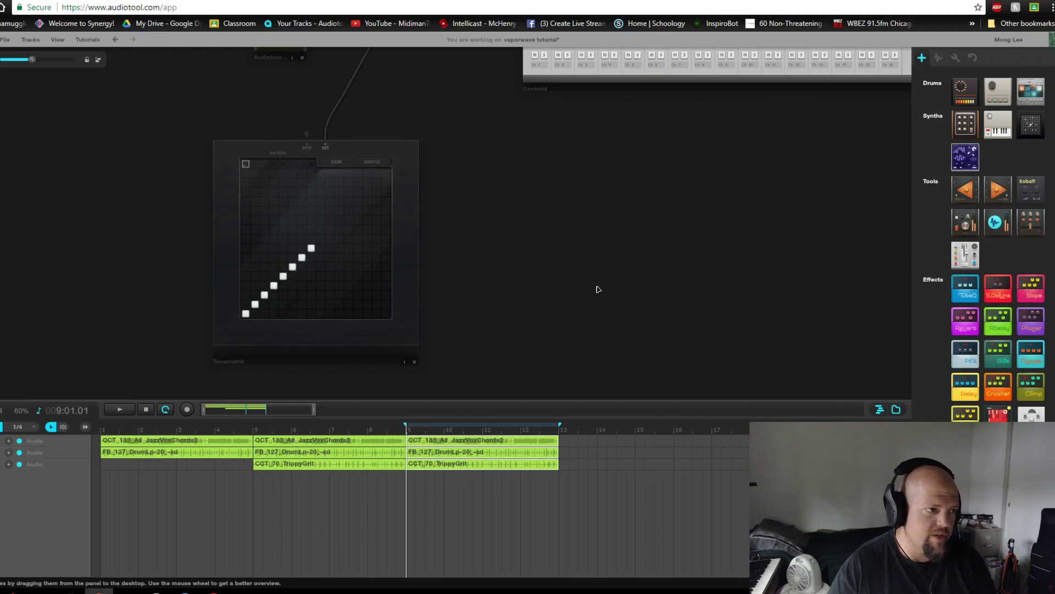
pyautogui.press('space')
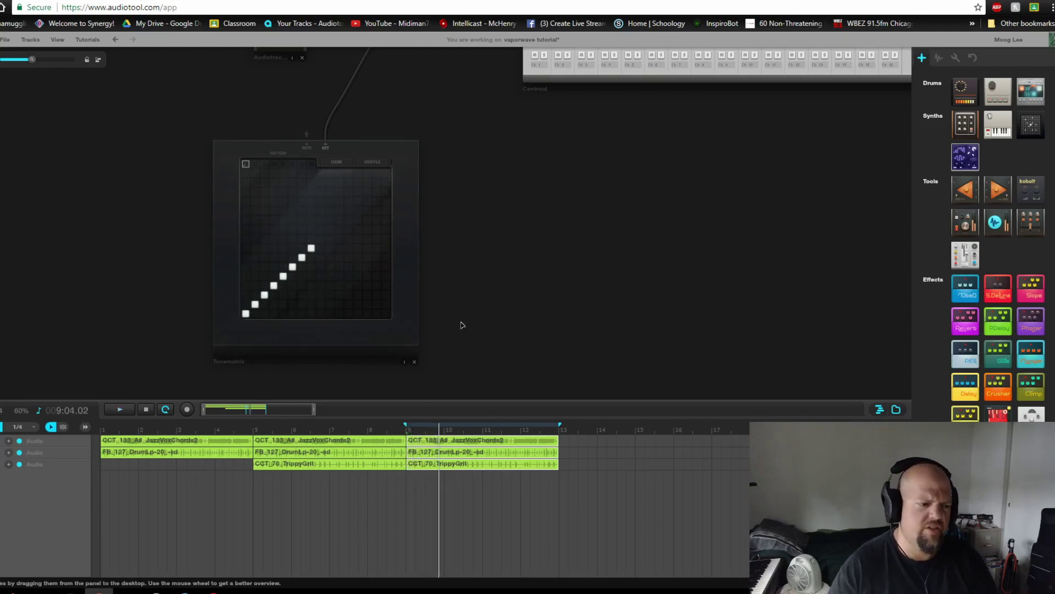
pyautogui.scroll(3, 458, 196)
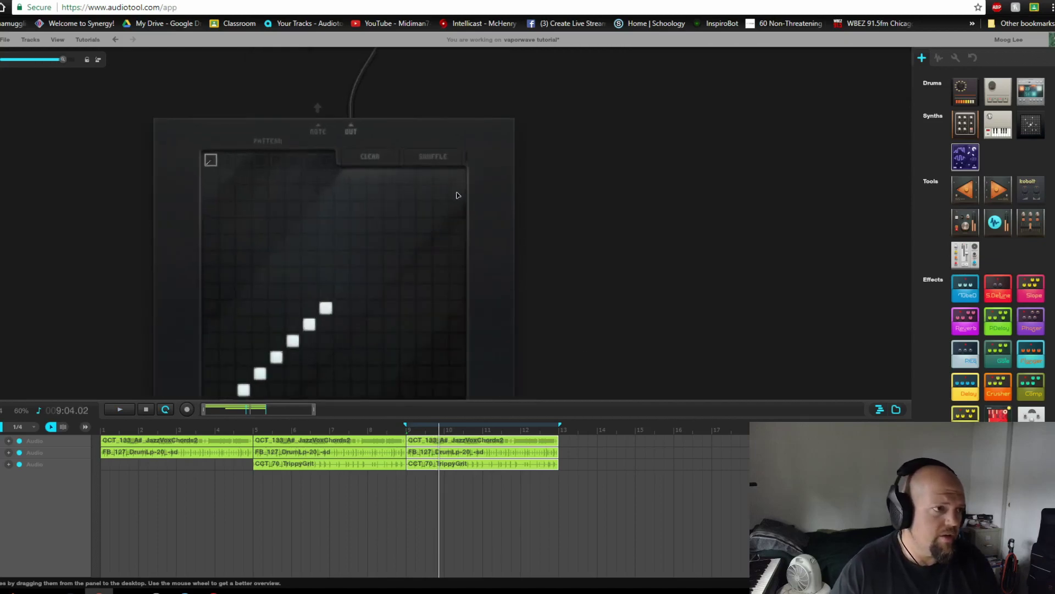
pyautogui.click(371, 158)
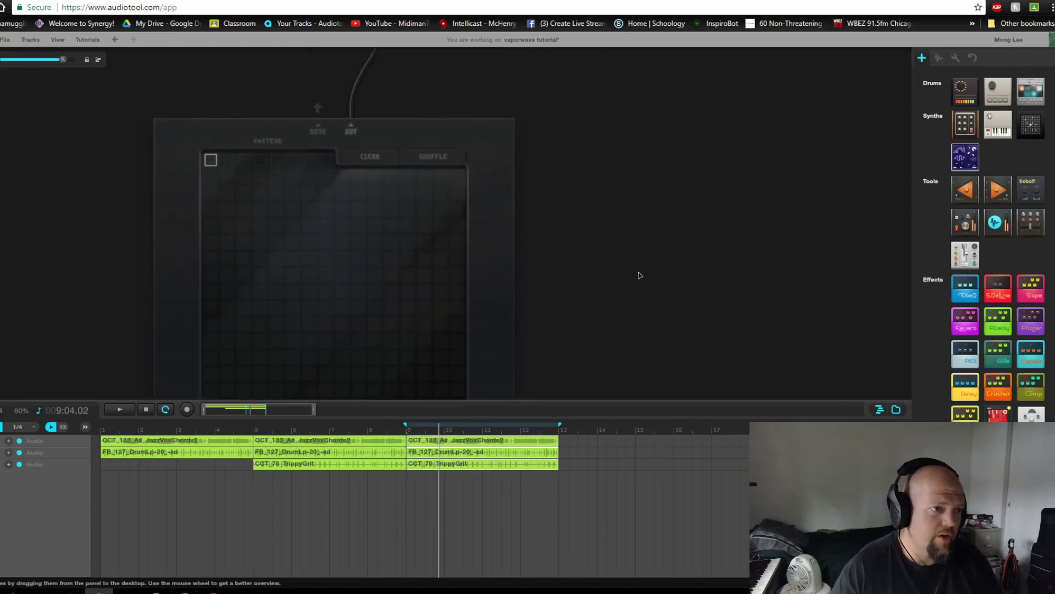
# Create a note track for the Tonematrix
pyautogui.moveTo(660, 276); pyautogui.dragTo(717, 221)
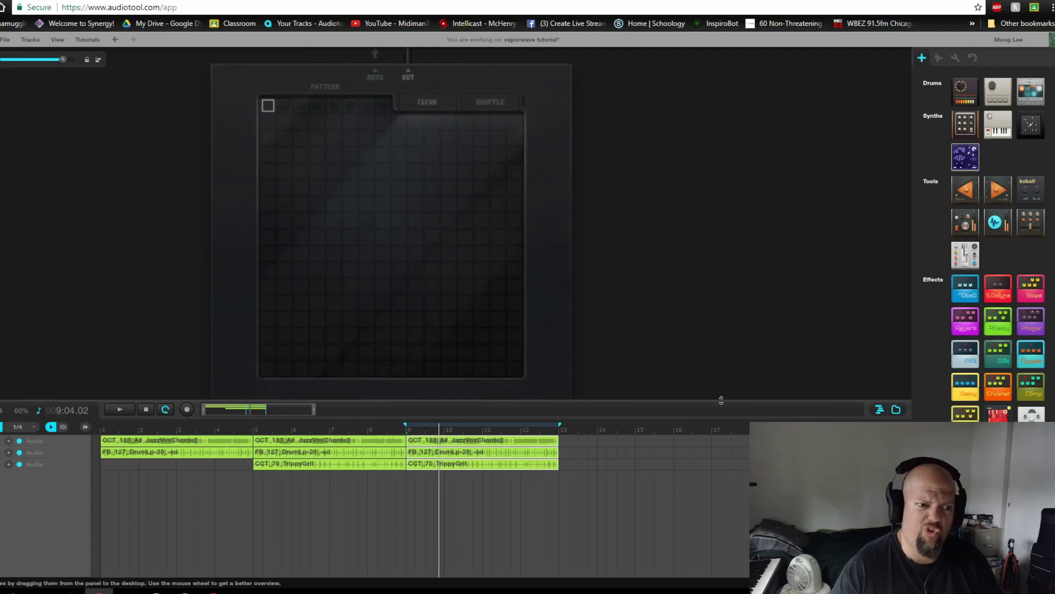
pyautogui.moveTo(721, 400); pyautogui.dragTo(706, 461)
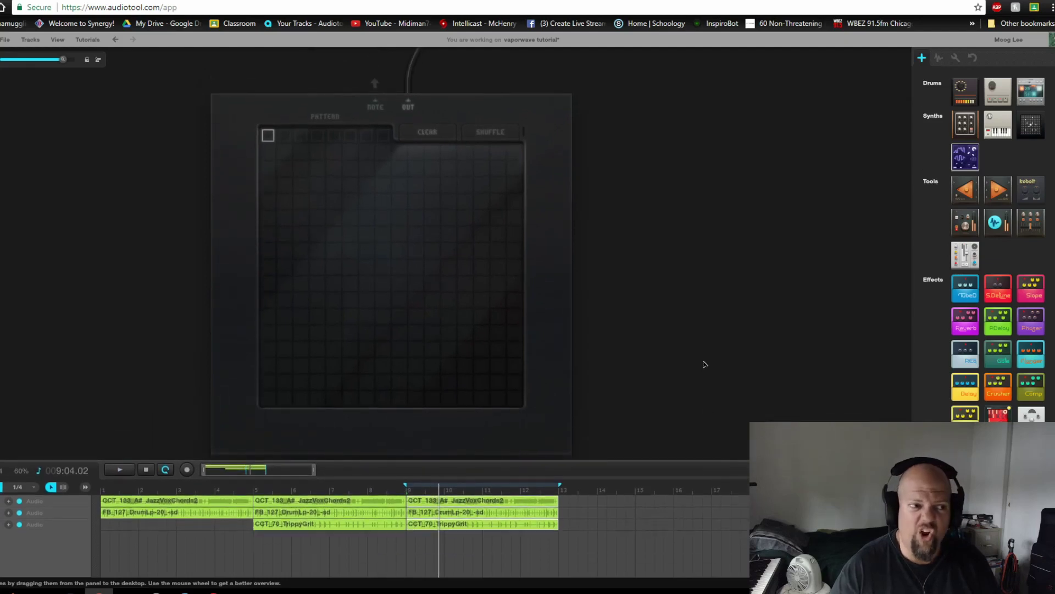
pyautogui.rightClick(547, 268)
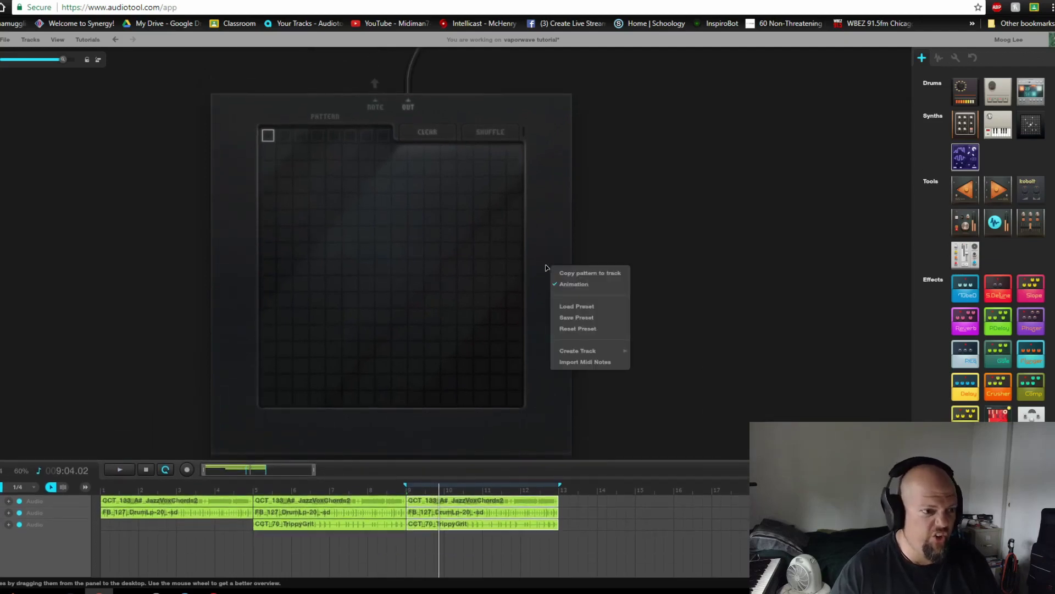
pyautogui.click(597, 352)
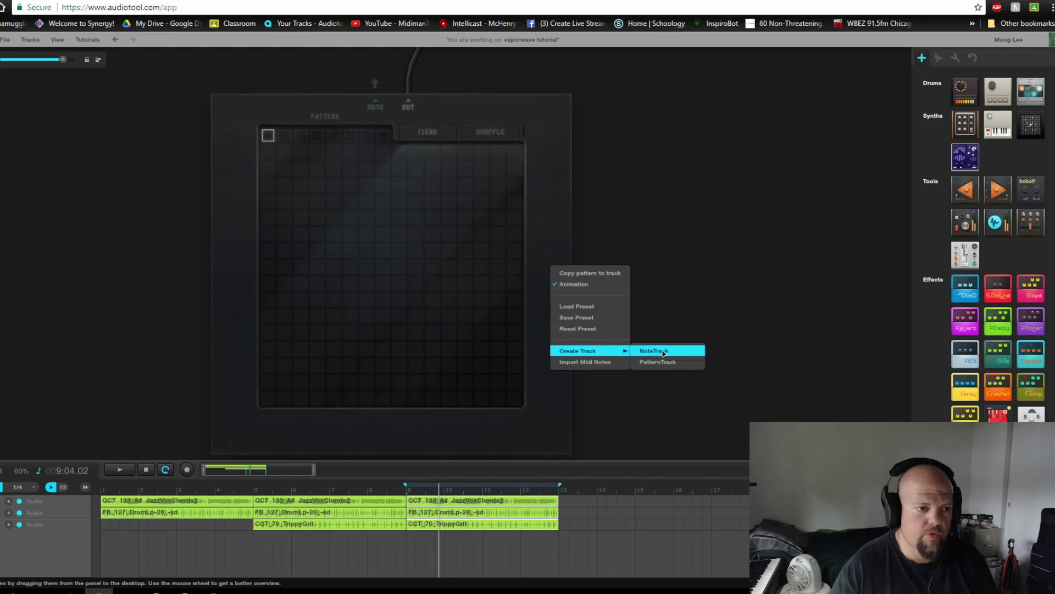
pyautogui.click(664, 353)
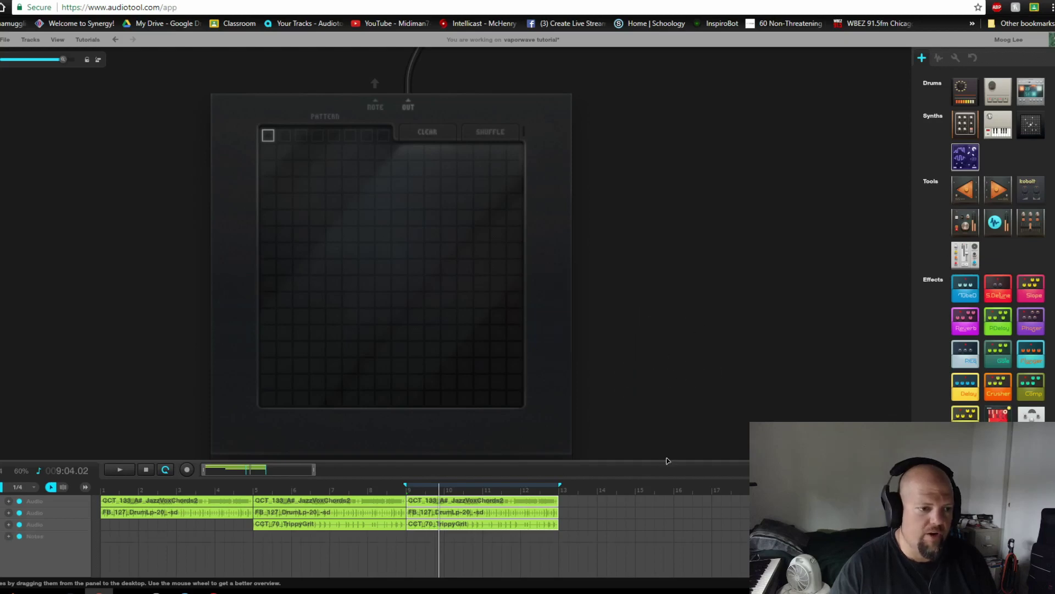
# Draw a one-bar note region at bar 9 on the new note track and loop it out to bar 11
pyautogui.moveTo(667, 461); pyautogui.dragTo(683, 254)
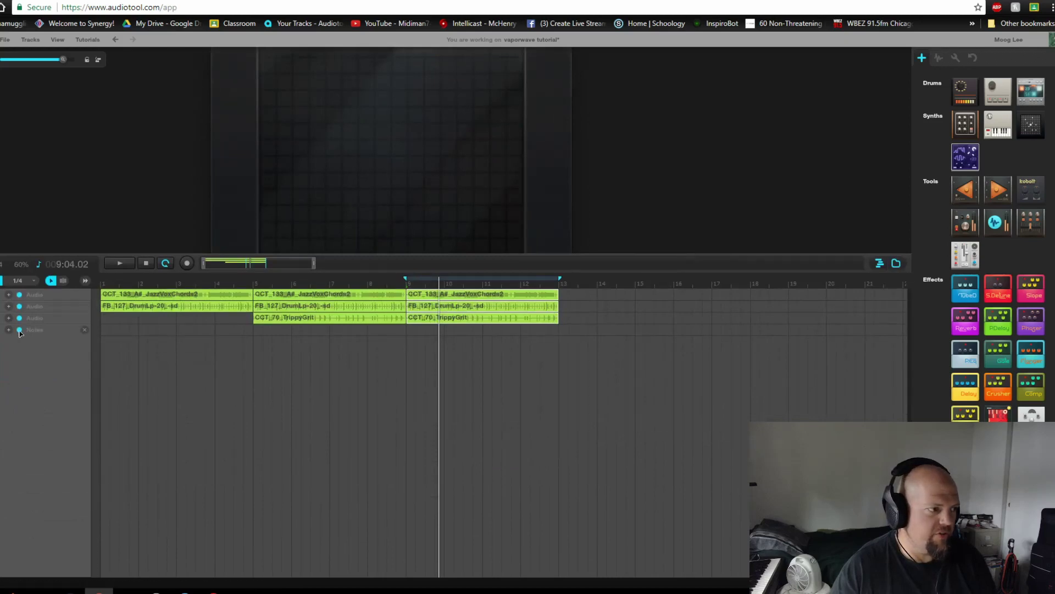
pyautogui.press('ctrl')
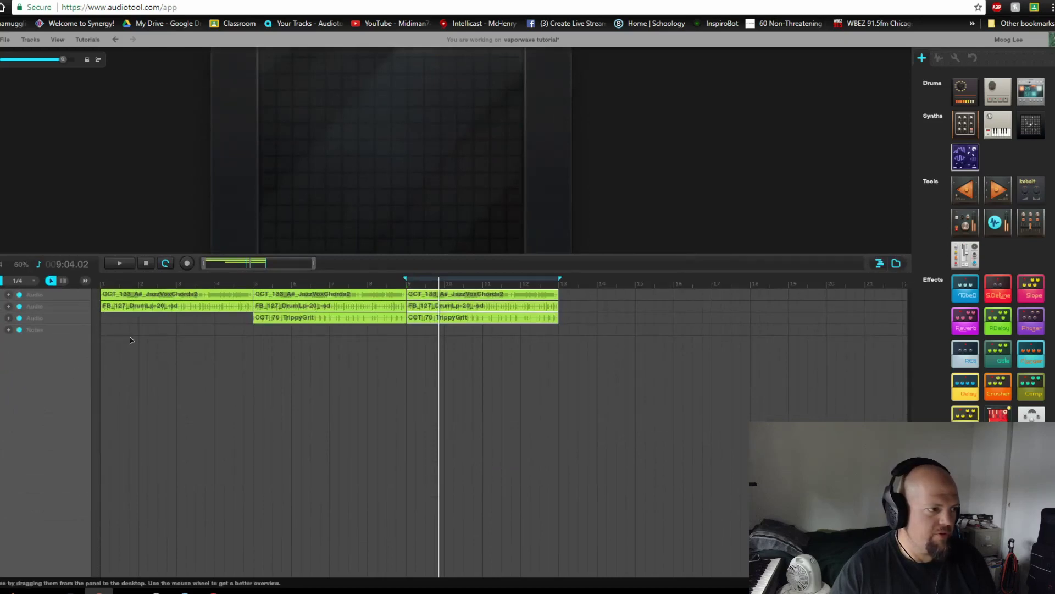
pyautogui.press('ctrl')
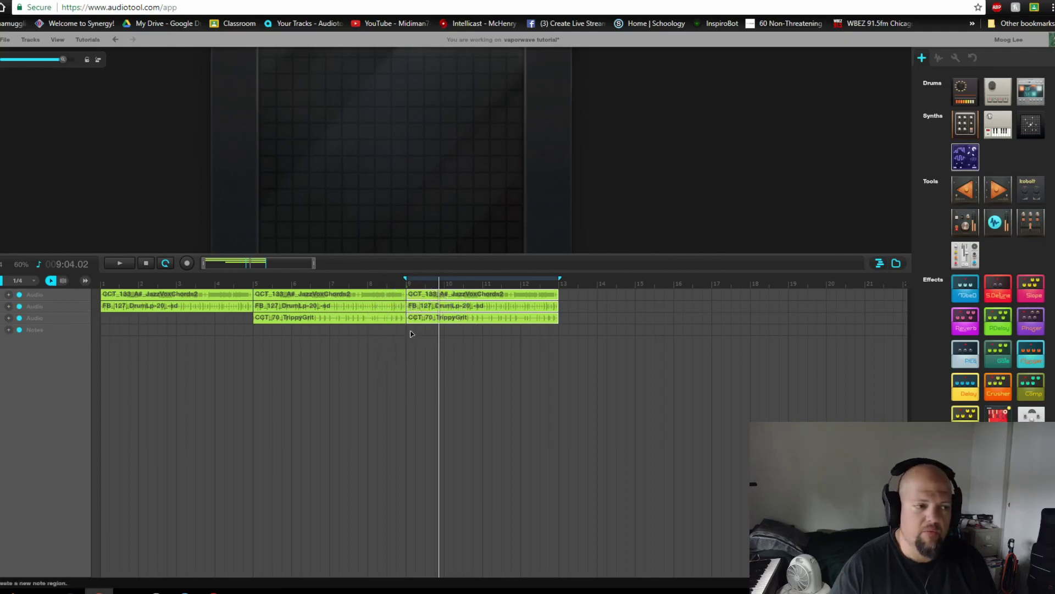
pyautogui.moveTo(414, 330); pyautogui.dragTo(443, 332)
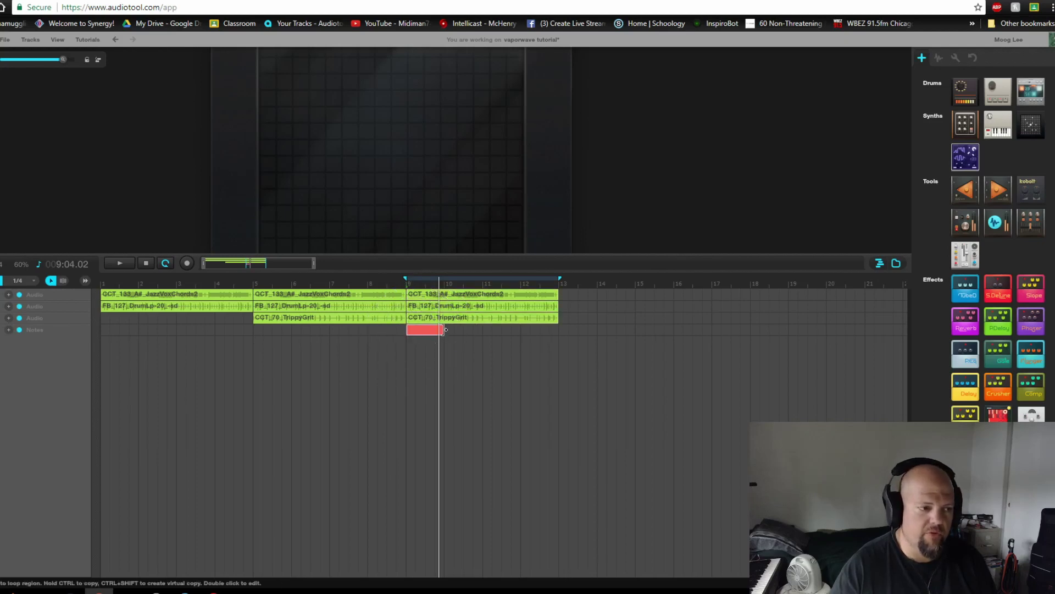
pyautogui.moveTo(445, 330); pyautogui.dragTo(483, 329)
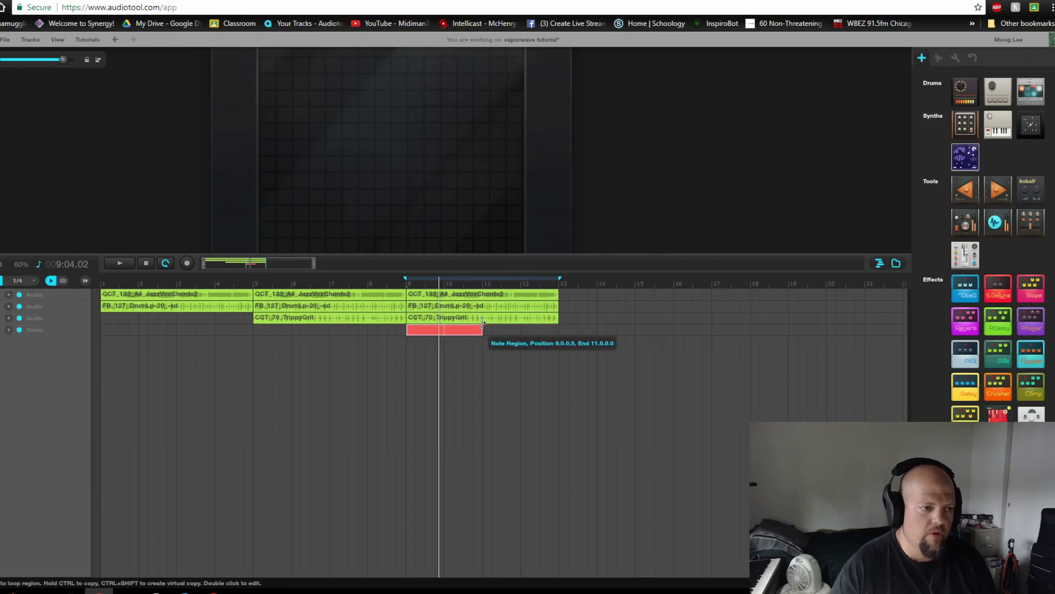
# Open the note region's piano roll, fit and enlarge it for editing, and hide the device browser
pyautogui.doubleClick(424, 332)
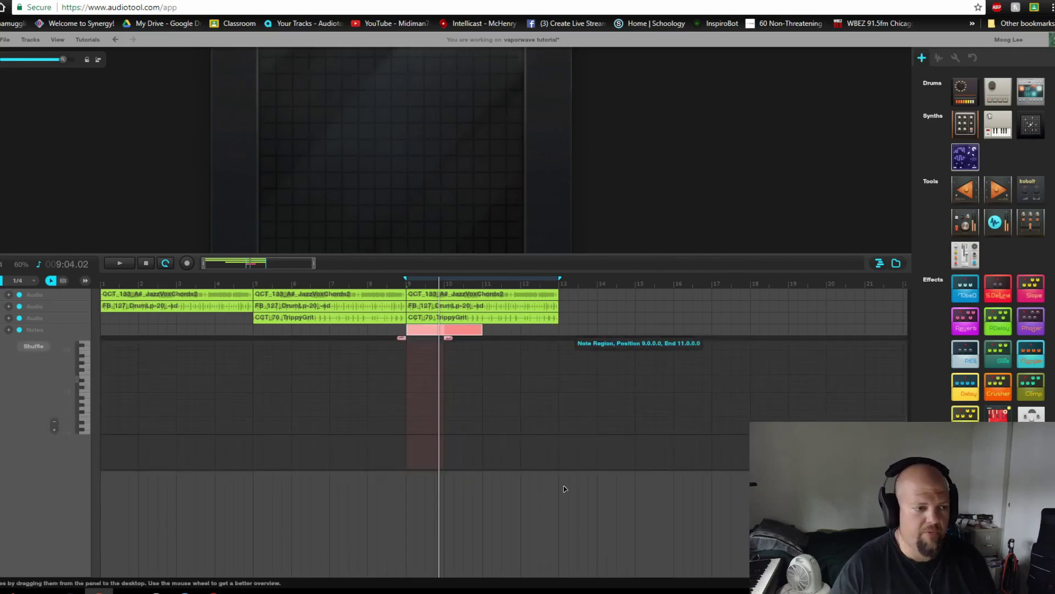
pyautogui.rightClick(425, 331)
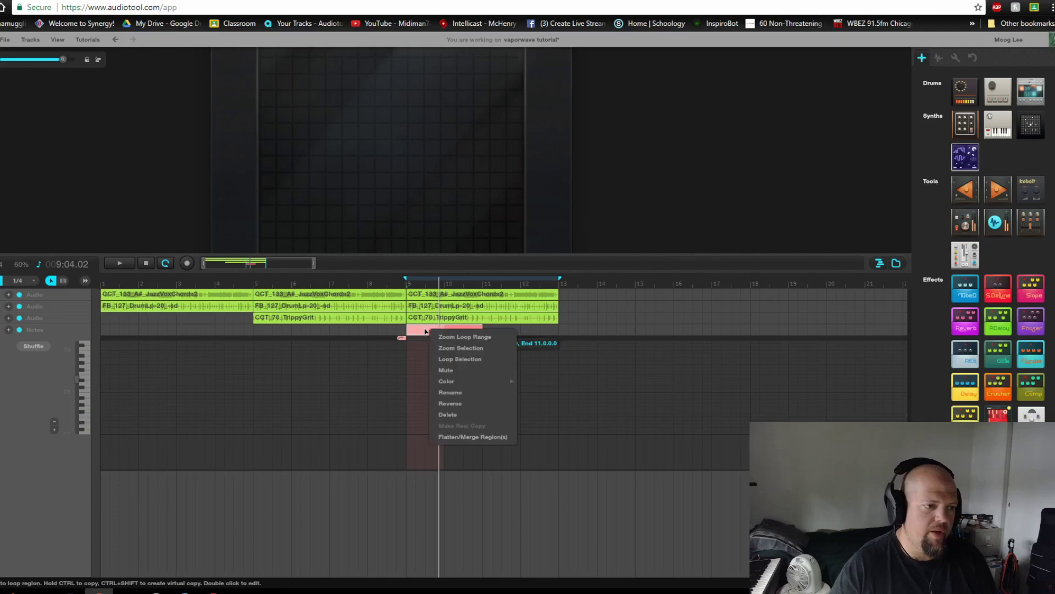
pyautogui.click(462, 350)
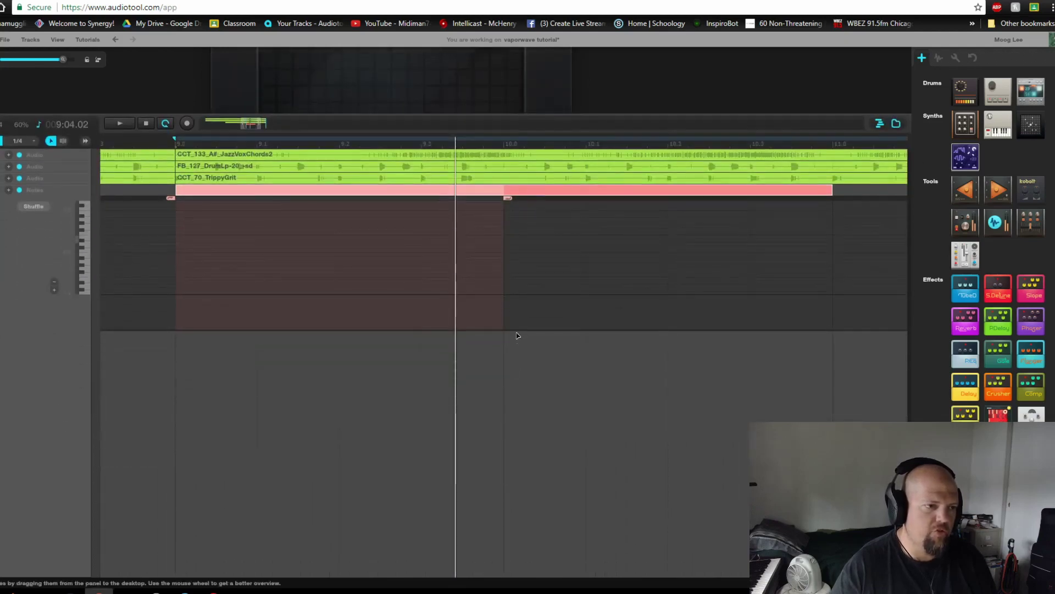
pyautogui.moveTo(514, 329); pyautogui.dragTo(505, 368)
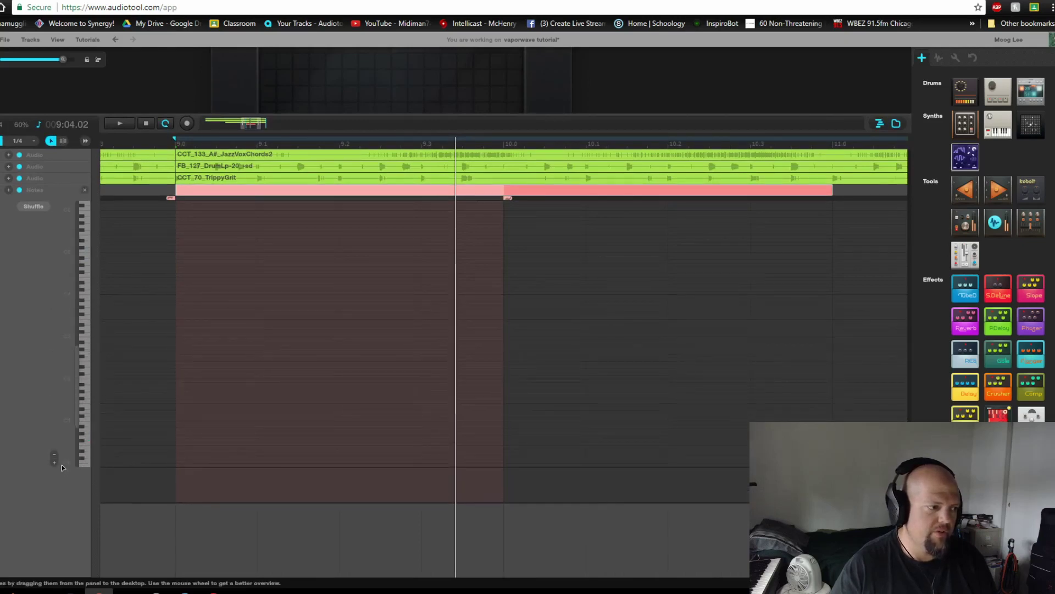
pyautogui.click(54, 463)
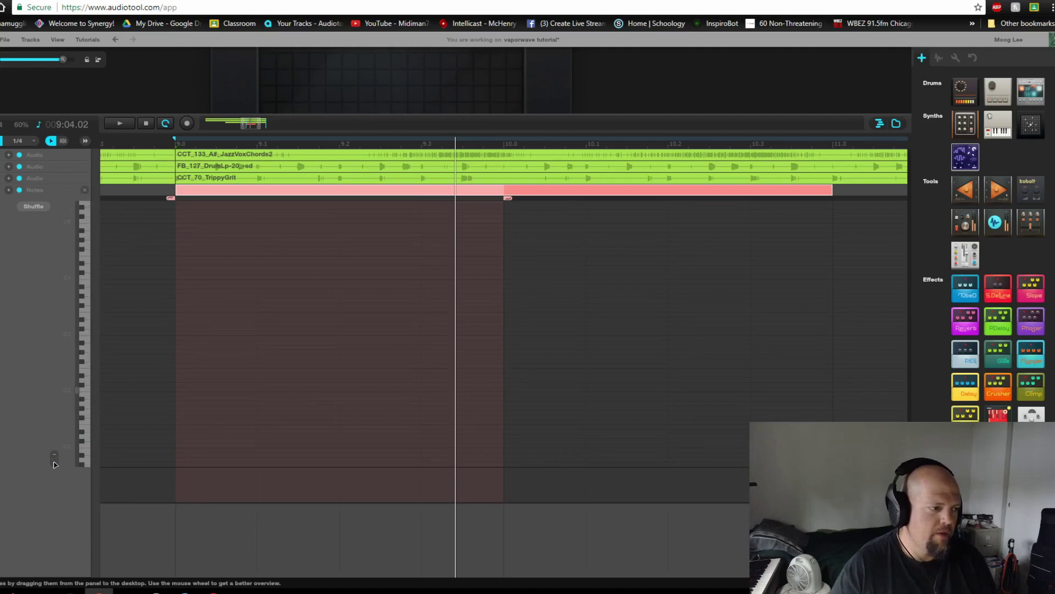
pyautogui.click(54, 461)
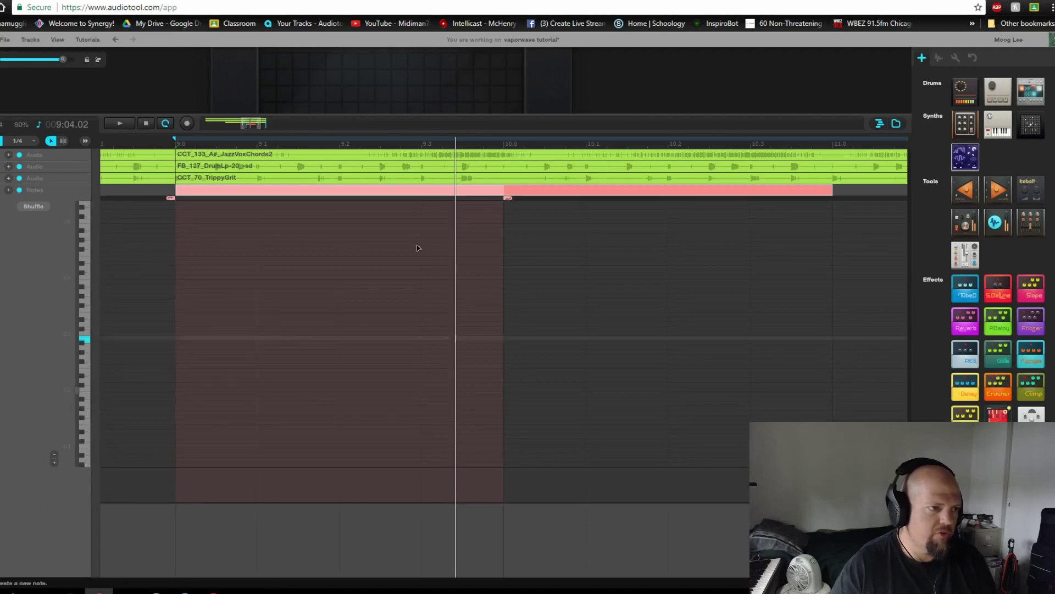
pyautogui.moveTo(260, 128); pyautogui.dragTo(254, 126)
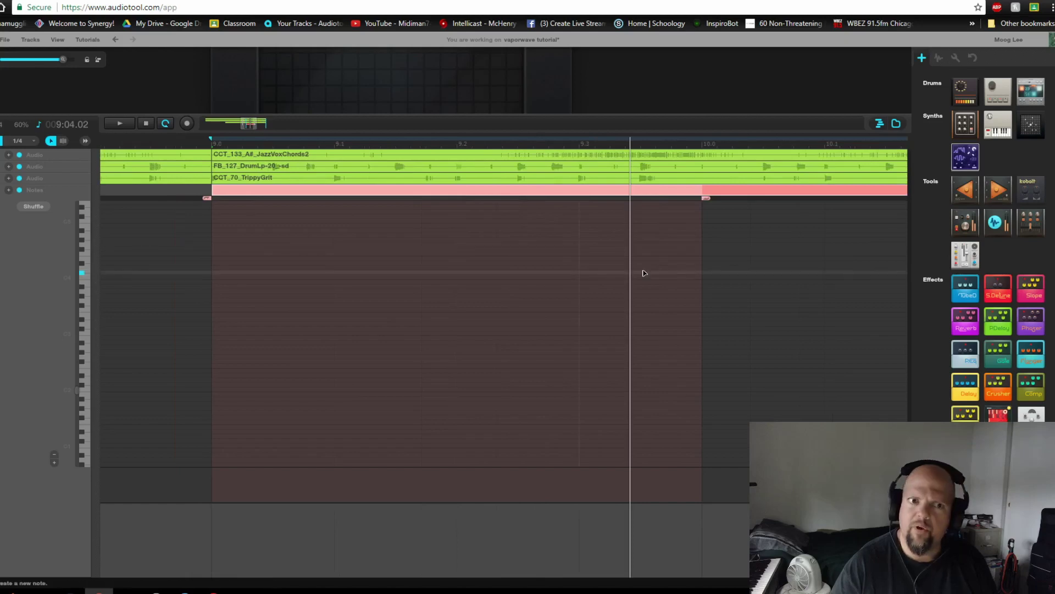
pyautogui.click(896, 124)
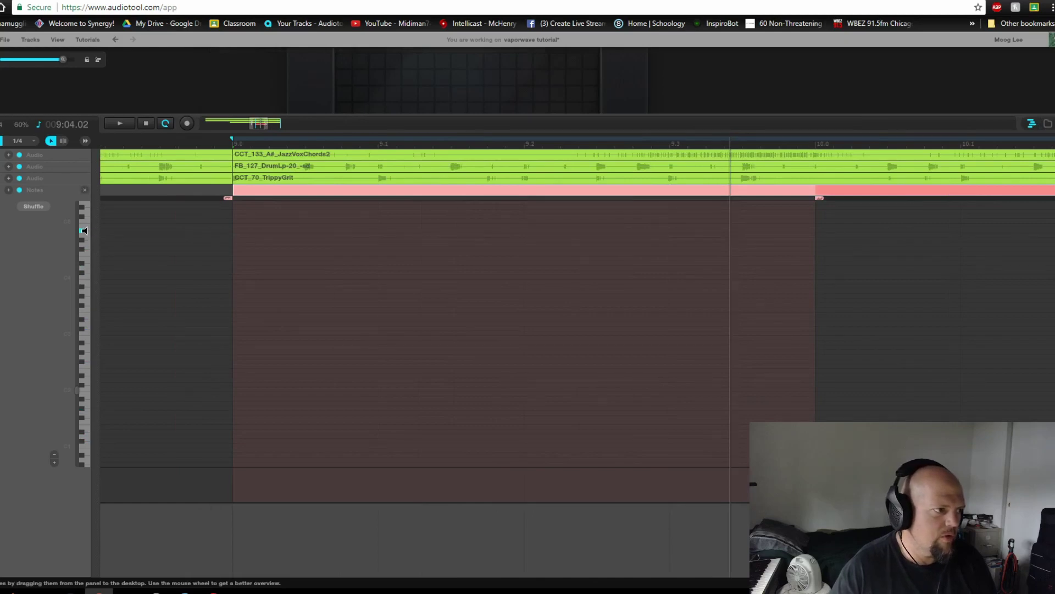
# Play the loops from bar 9 and audition piano roll keys to find notes that fit the chords
pyautogui.click(230, 144)
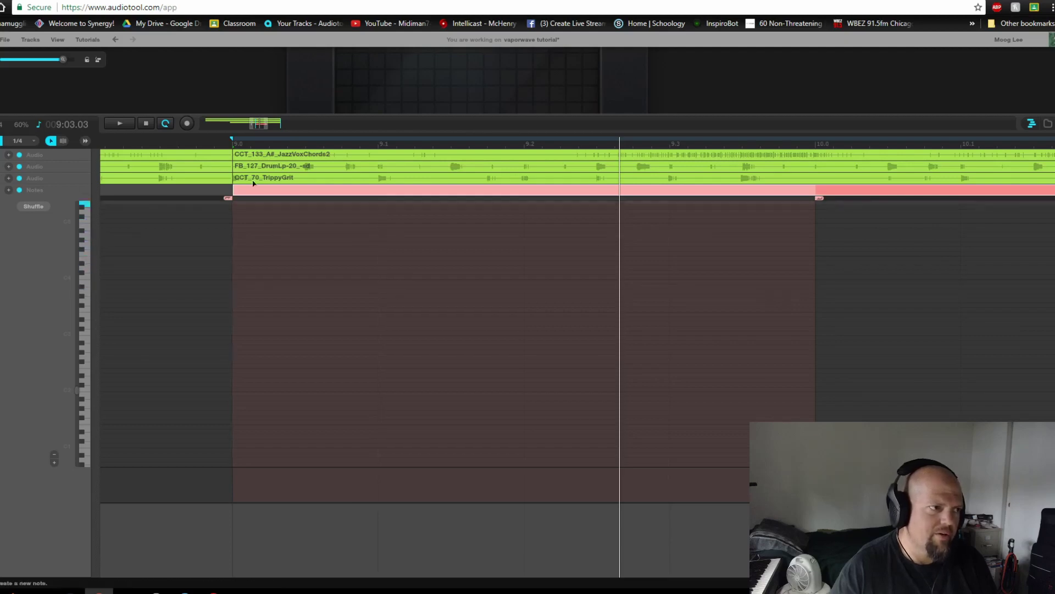
pyautogui.click(234, 146)
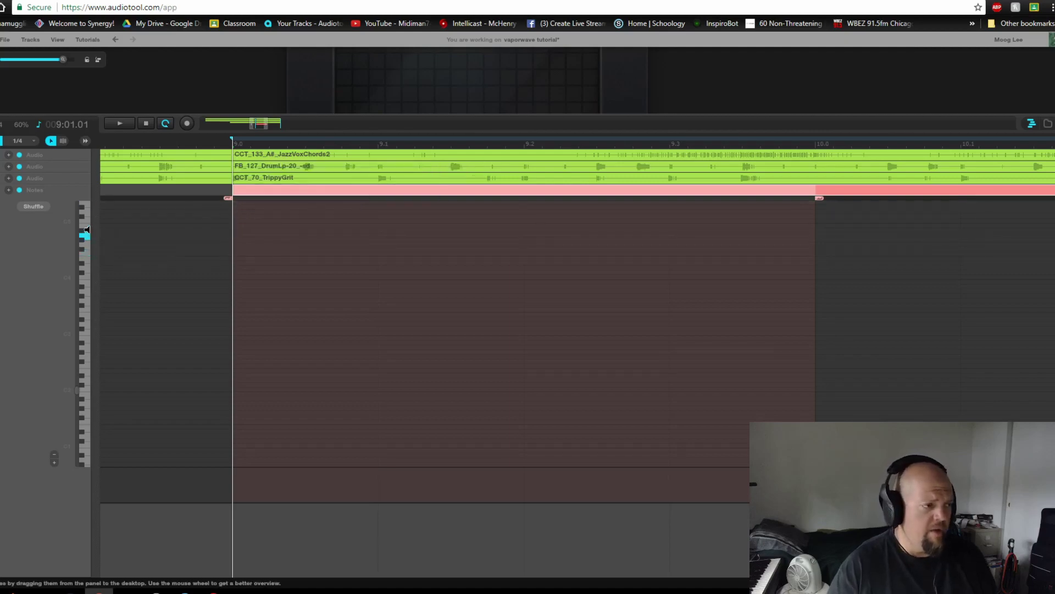
pyautogui.scroll(1, 96, 269)
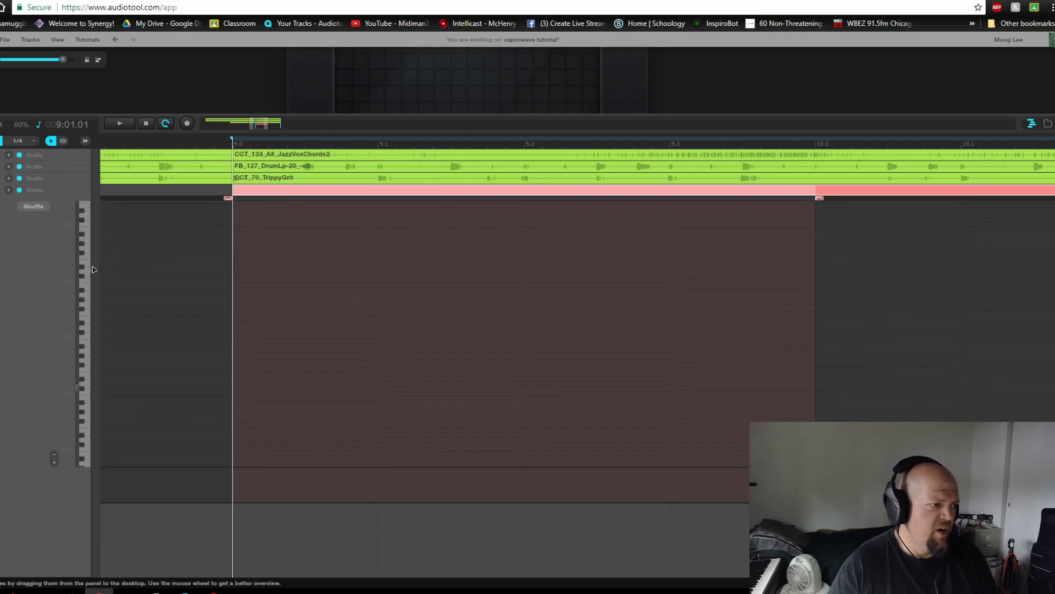
pyautogui.scroll(5, 84, 265)
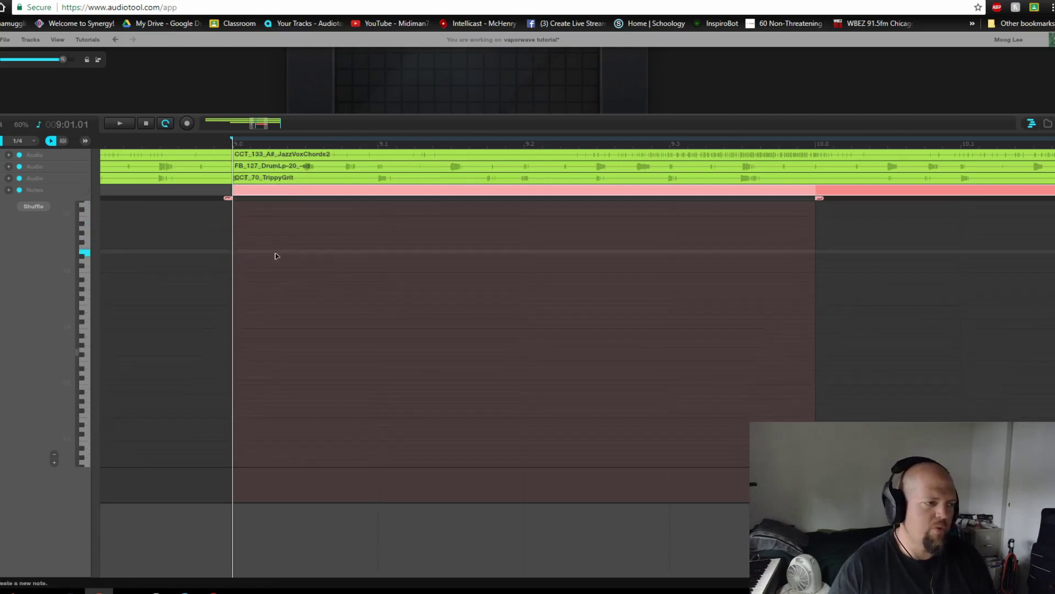
pyautogui.press('space')
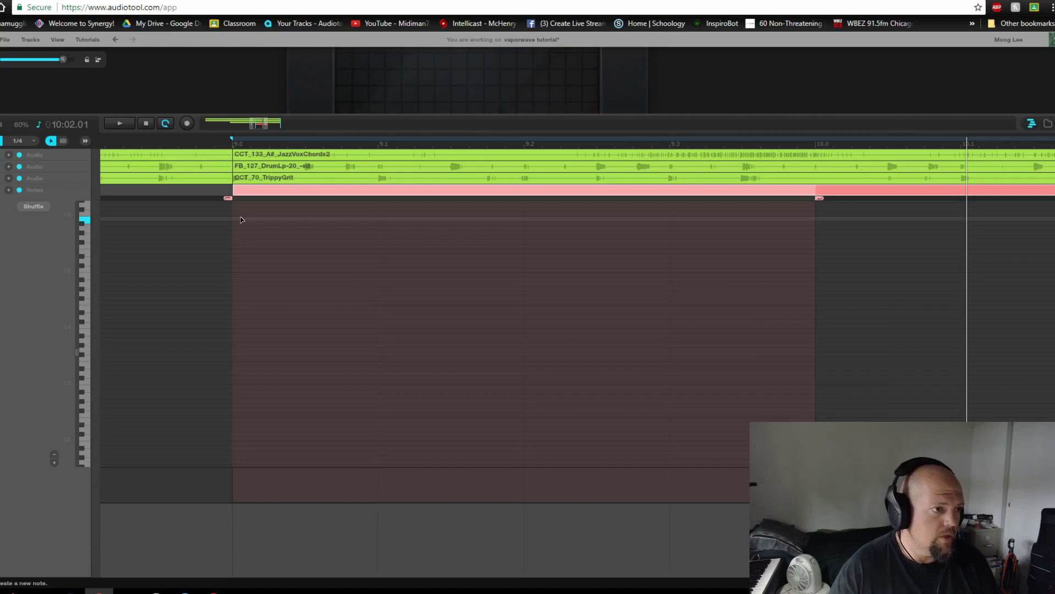
# Set the timeline's snap grid to 1/16 for entering notes
pyautogui.click(37, 142)
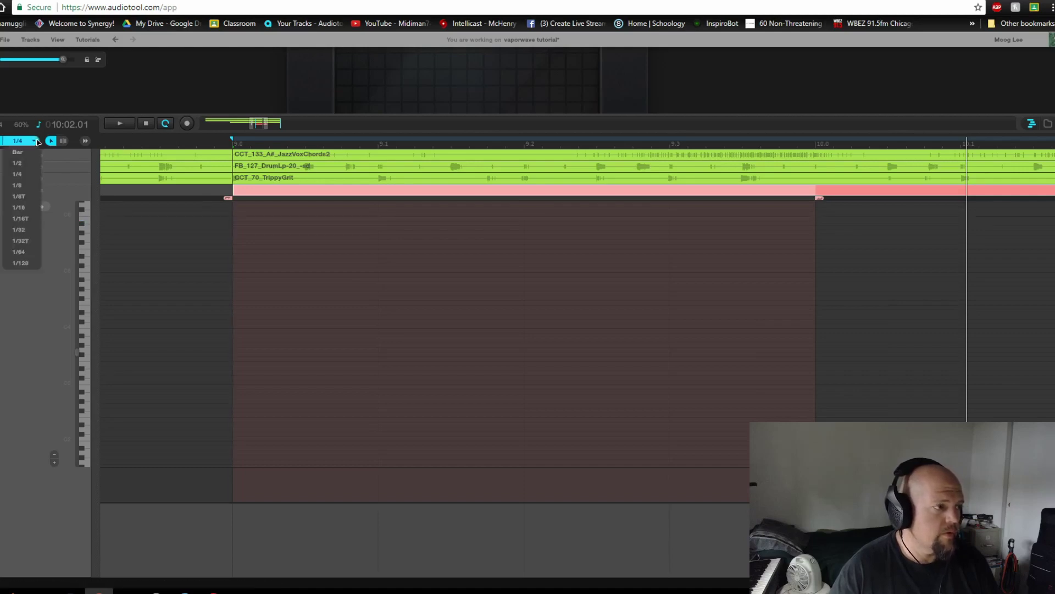
pyautogui.click(19, 207)
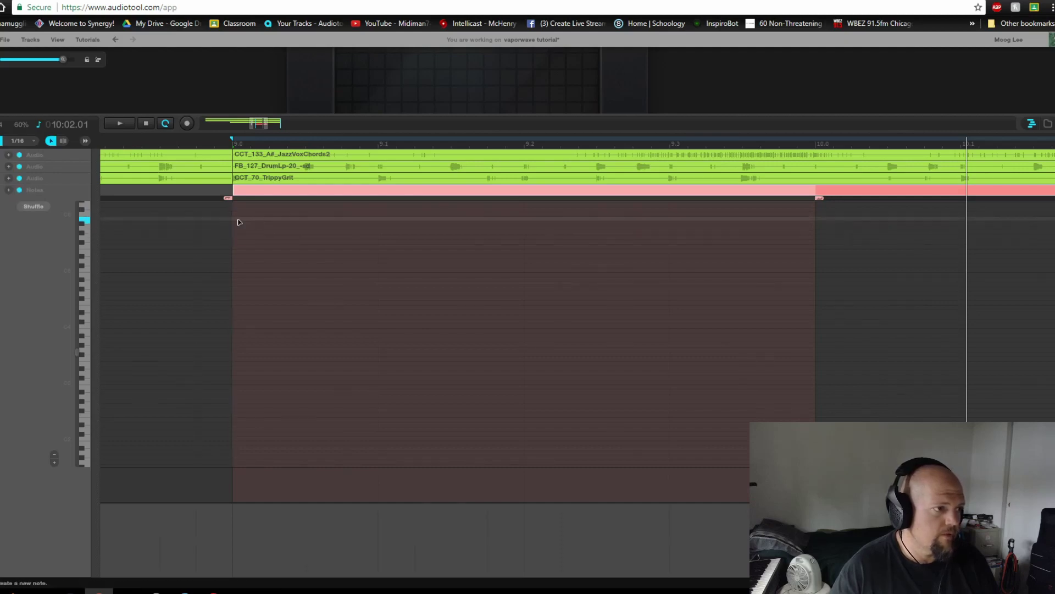
# Enter a generally descending melody of twelve 1/16-grid notes starting on B-5 across bar 9, and play it back from bar 9
pyautogui.click(281, 238)
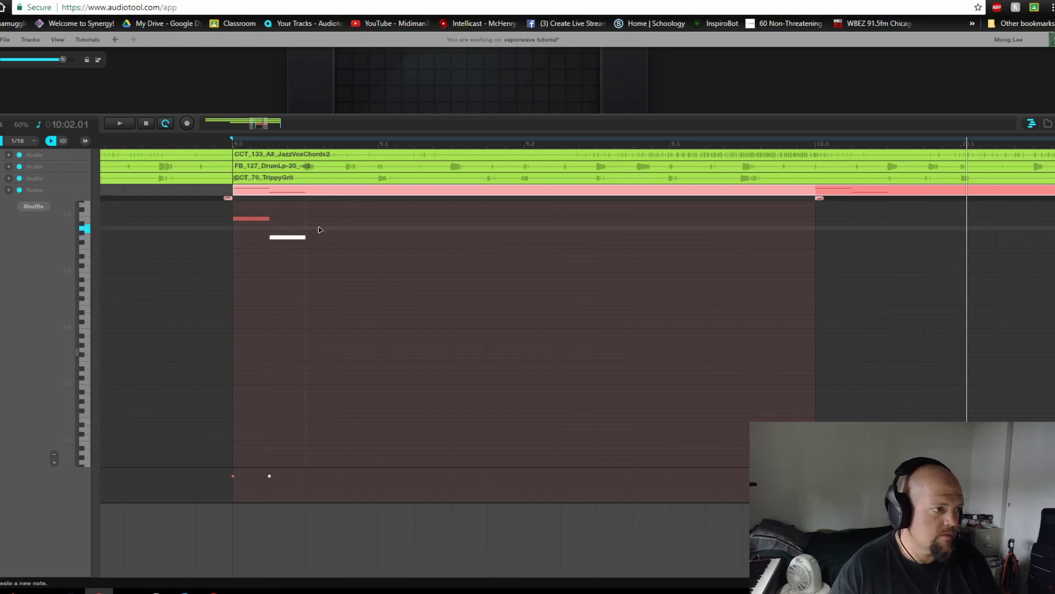
pyautogui.click(319, 229)
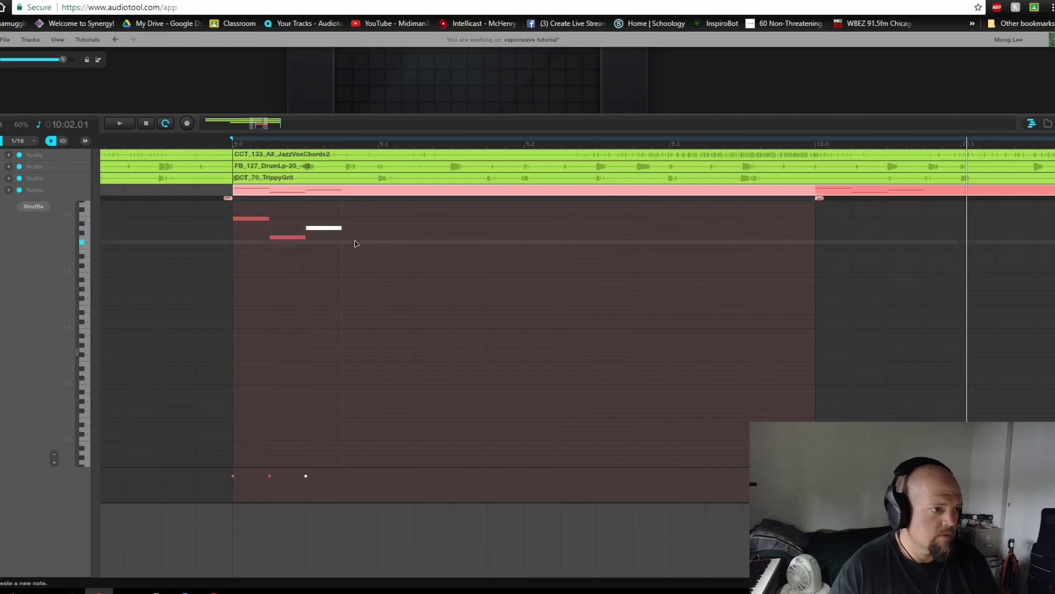
pyautogui.click(356, 242)
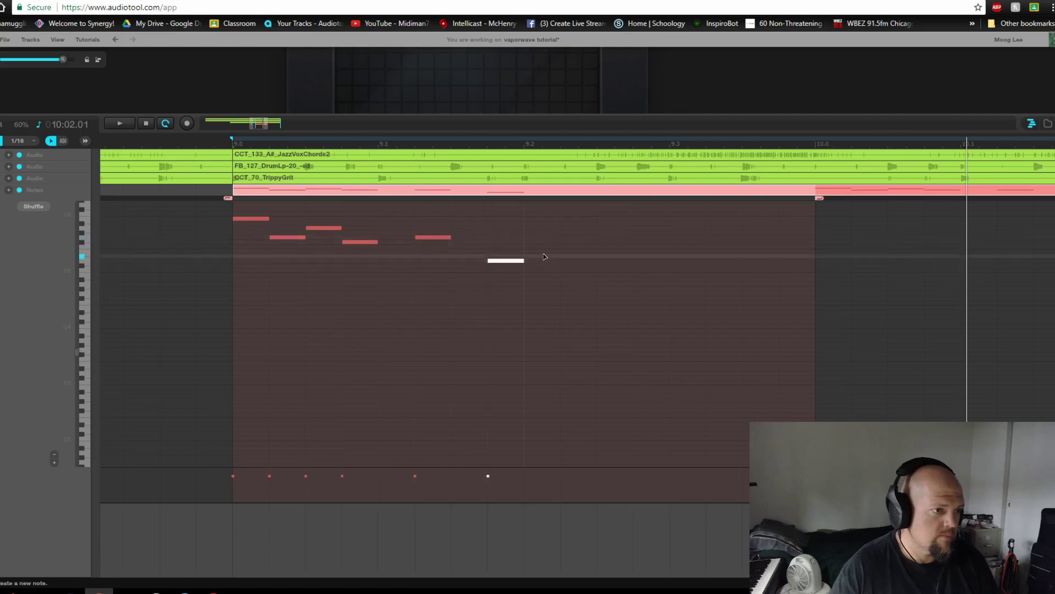
pyautogui.moveTo(542, 258); pyautogui.dragTo(542, 253)
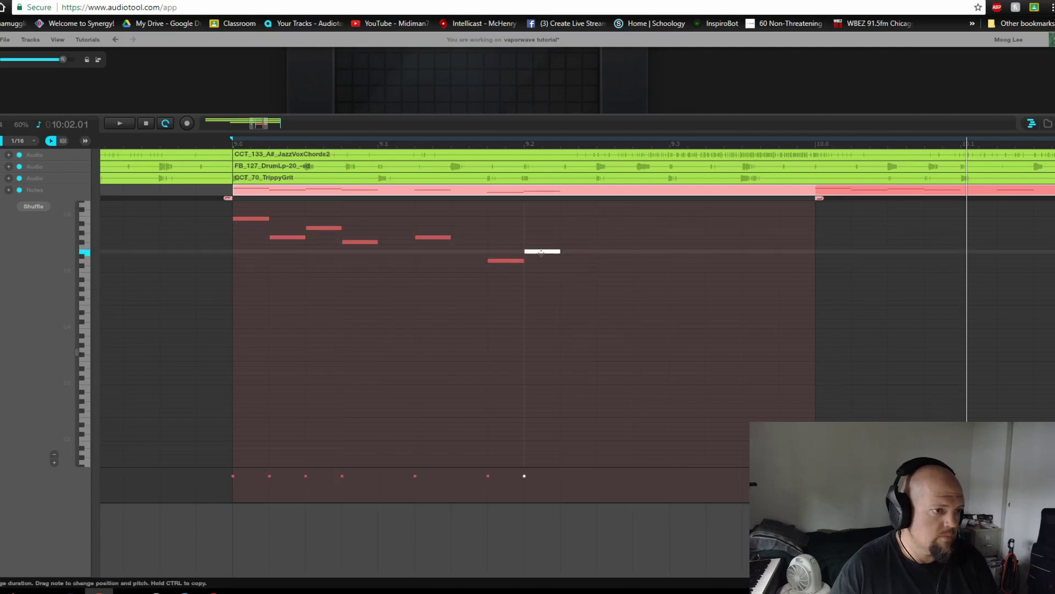
pyautogui.click(572, 274)
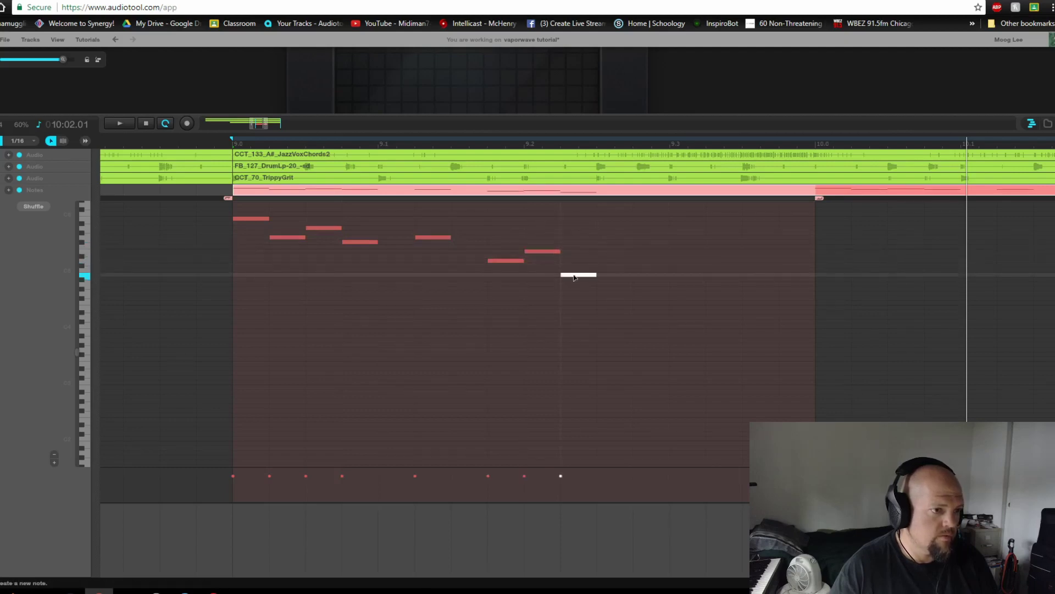
pyautogui.click(607, 285)
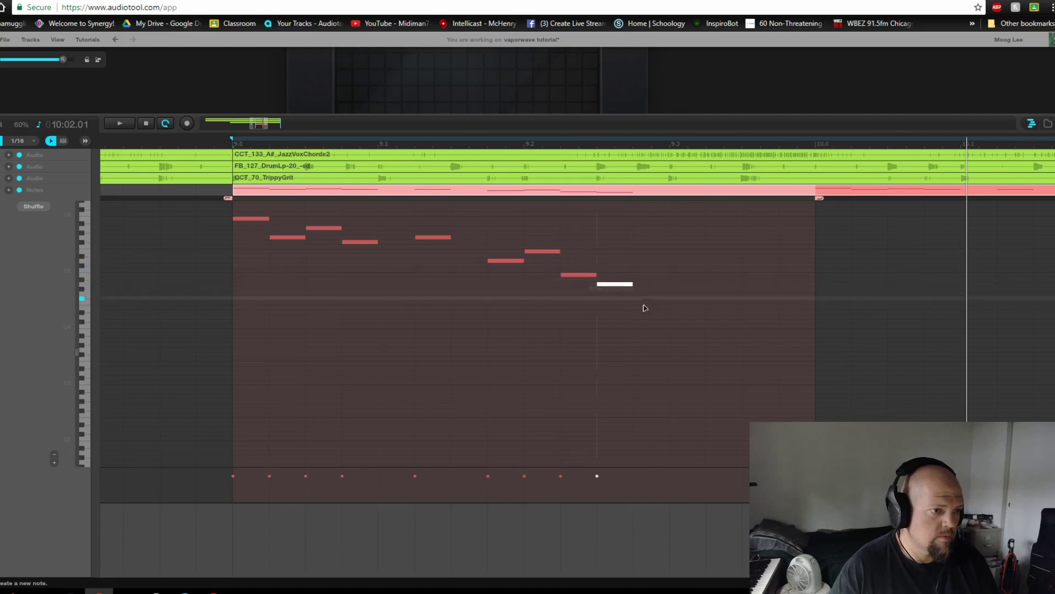
pyautogui.click(680, 298)
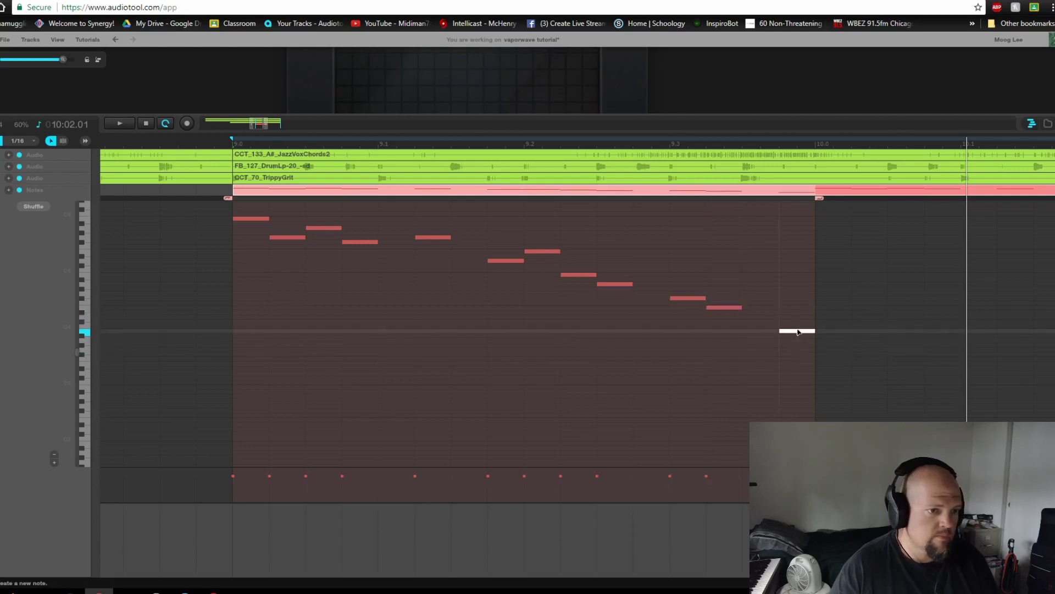
pyautogui.click(235, 145)
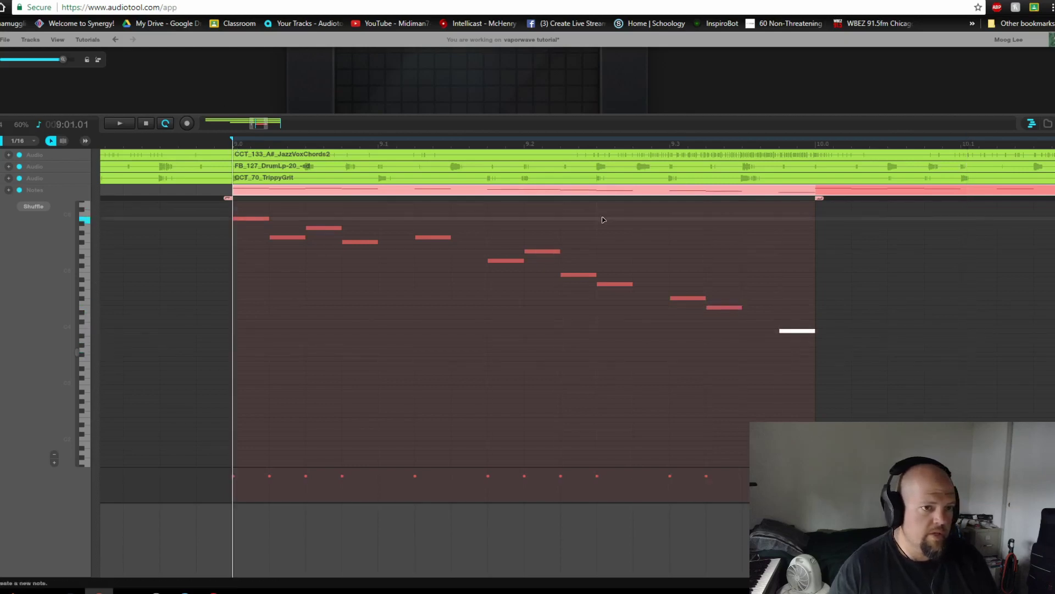
pyautogui.press('space')
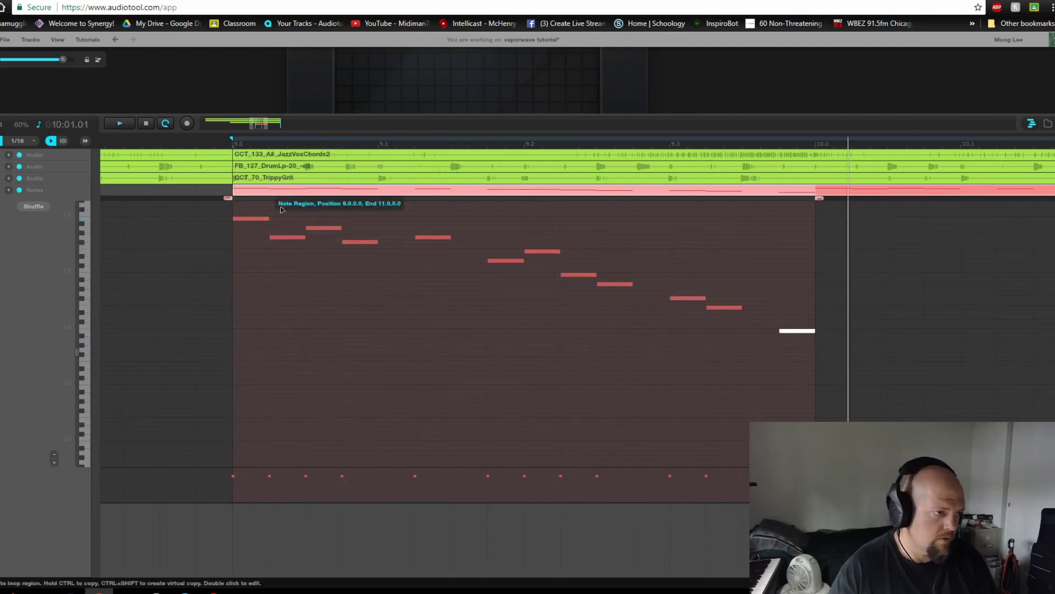
# Select all the melody notes, transpose them up one octave so the first note is B-6, and play the result
pyautogui.scroll(3, 336, 251)
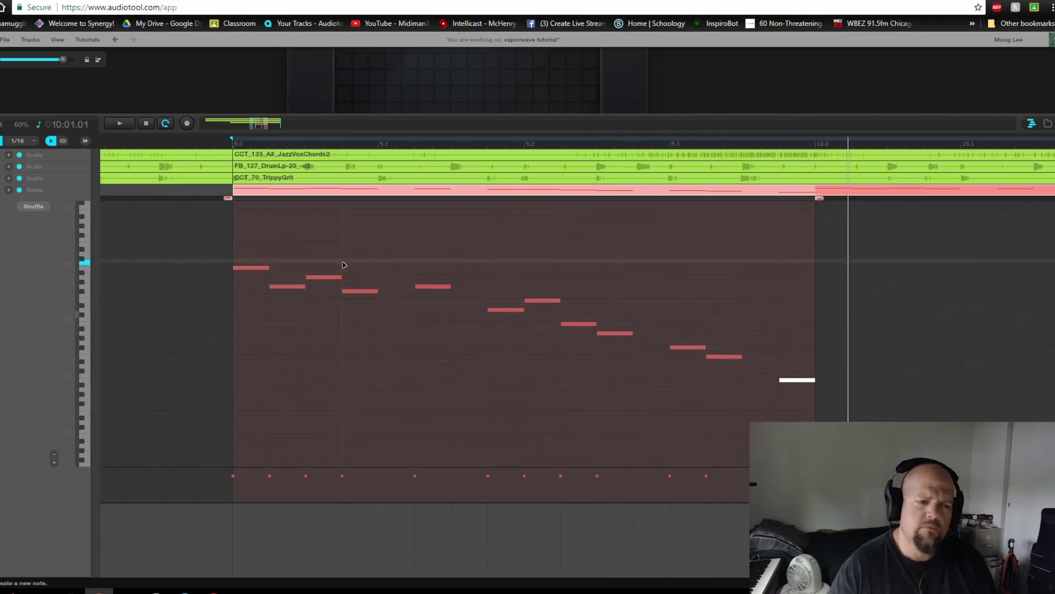
pyautogui.moveTo(253, 244); pyautogui.dragTo(803, 422)
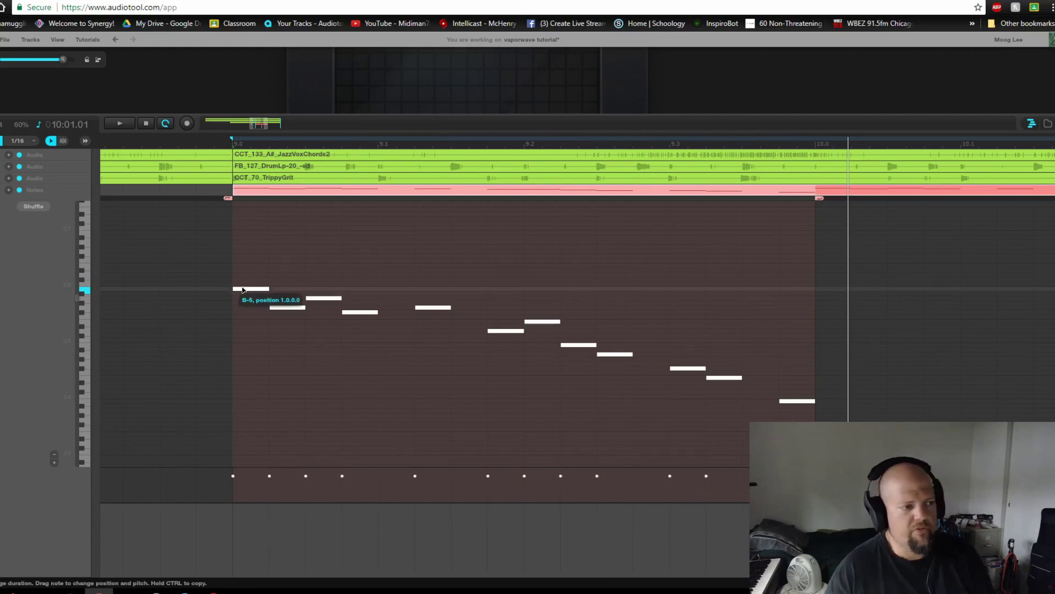
pyautogui.click(243, 288)
pyautogui.click(88, 290)
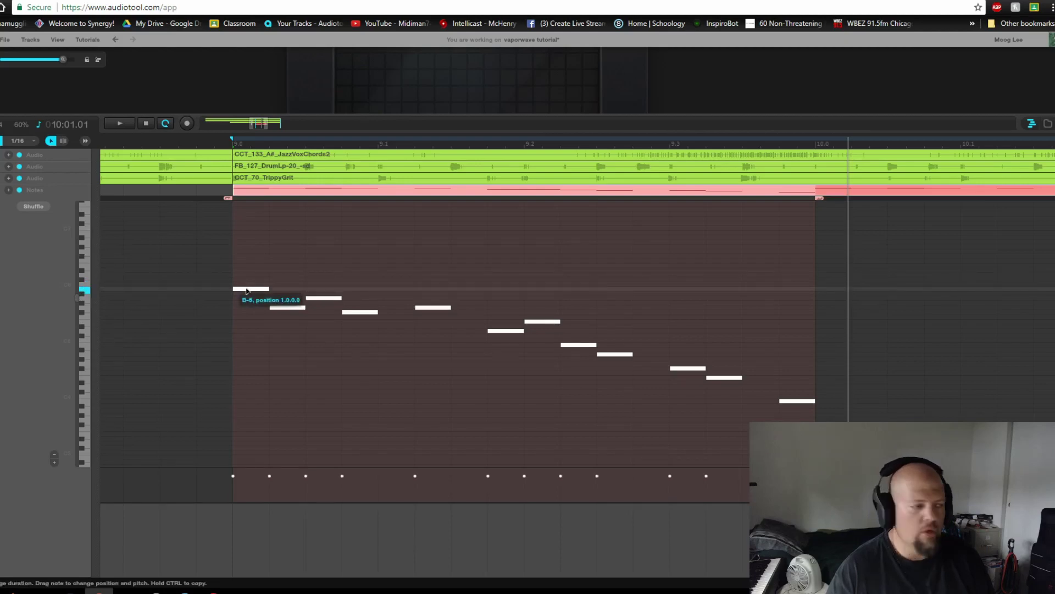
pyautogui.moveTo(247, 291); pyautogui.dragTo(246, 232)
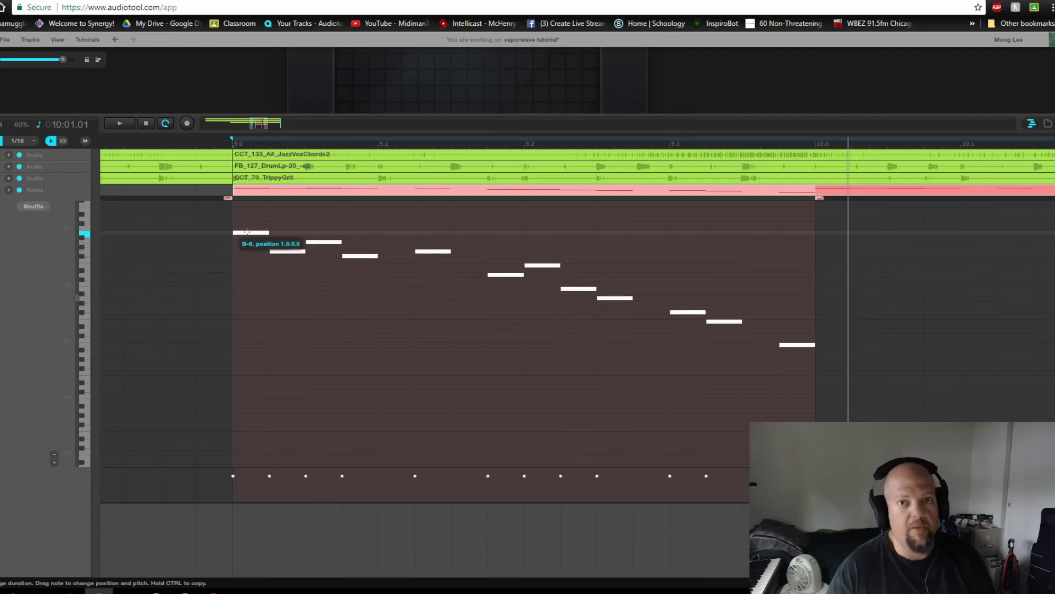
pyautogui.press('space')
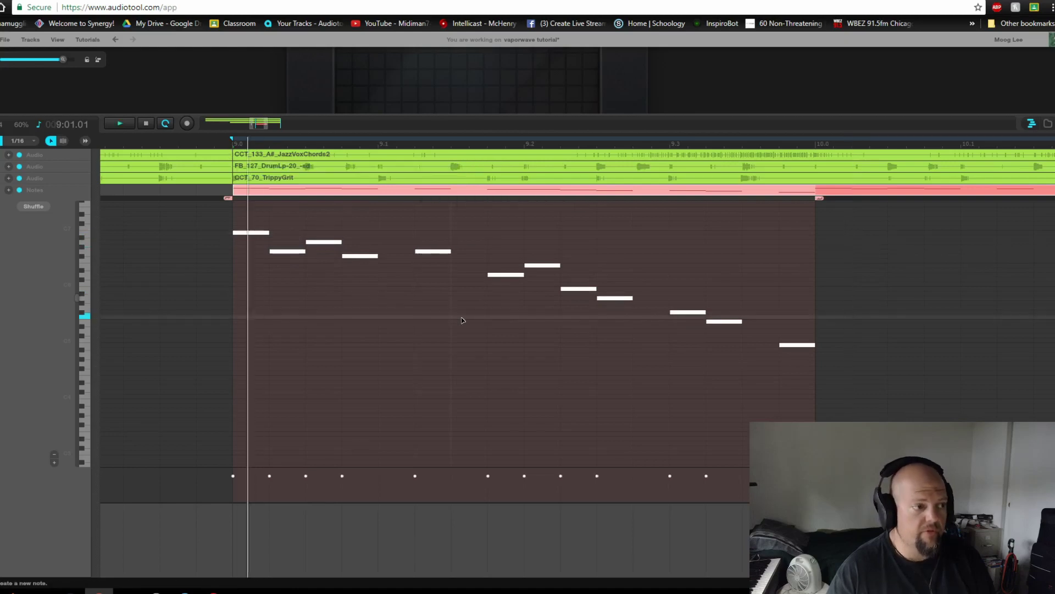
# Leave the piano roll, shorten the note region to end at bar 10, and copy it to bar 11
pyautogui.doubleClick(594, 192)
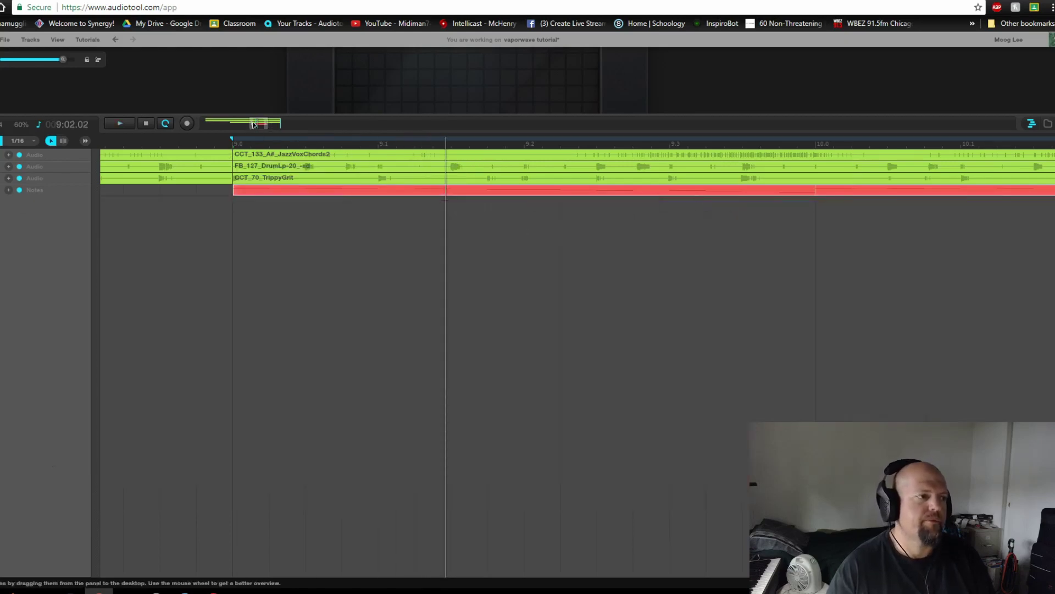
pyautogui.scroll(-5, 254, 125)
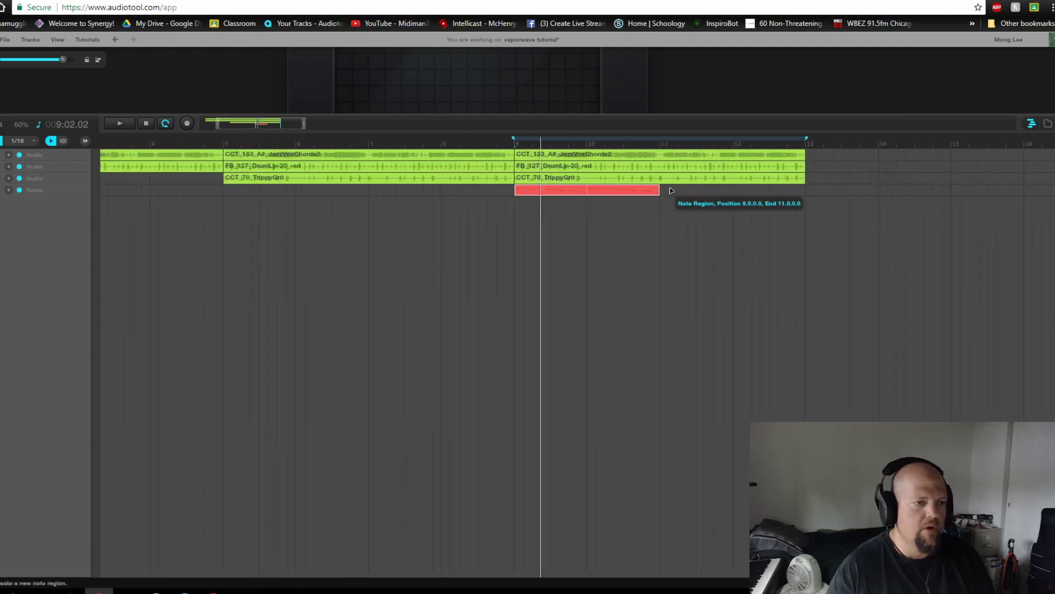
pyautogui.moveTo(659, 190); pyautogui.dragTo(587, 190)
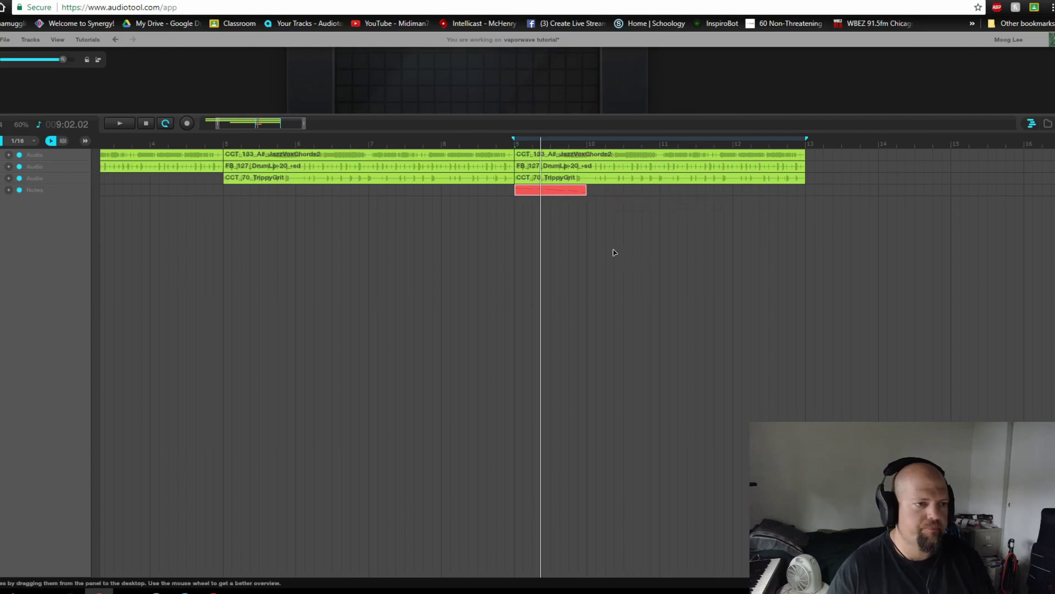
pyautogui.moveTo(555, 189); pyautogui.dragTo(699, 190)
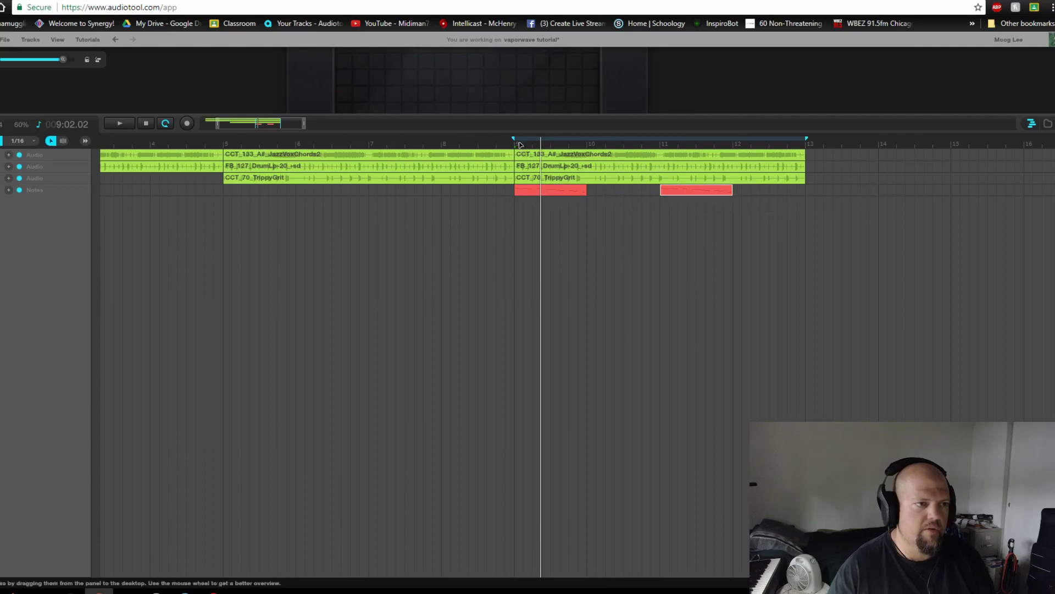
pyautogui.click(554, 210)
# Play from bar 9 with the mixer's channel 4 soloed and raise that channel's Aux 2 send
pyautogui.click(515, 145)
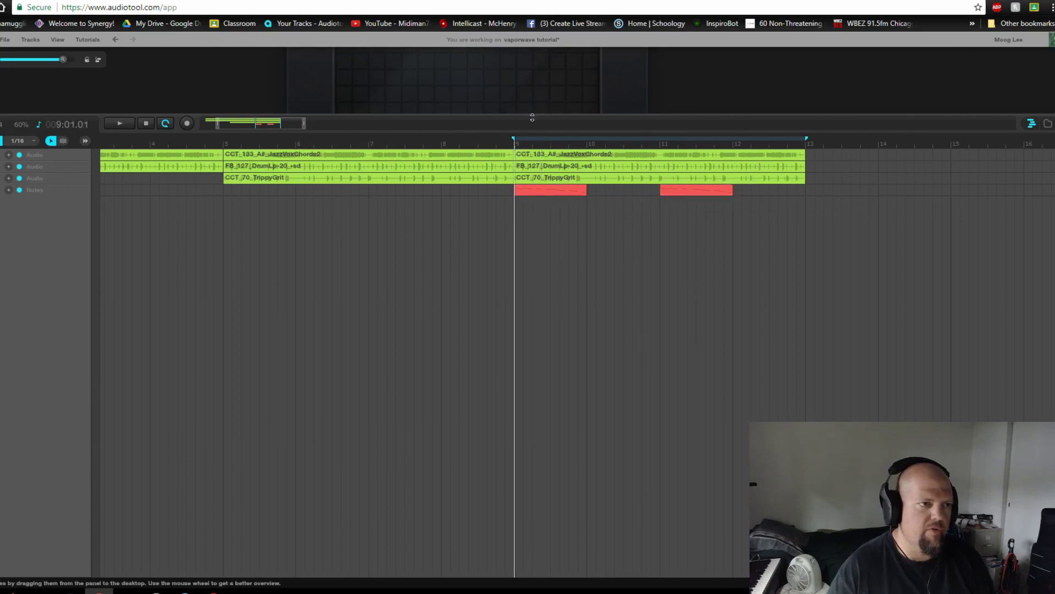
pyautogui.moveTo(532, 113); pyautogui.dragTo(536, 376)
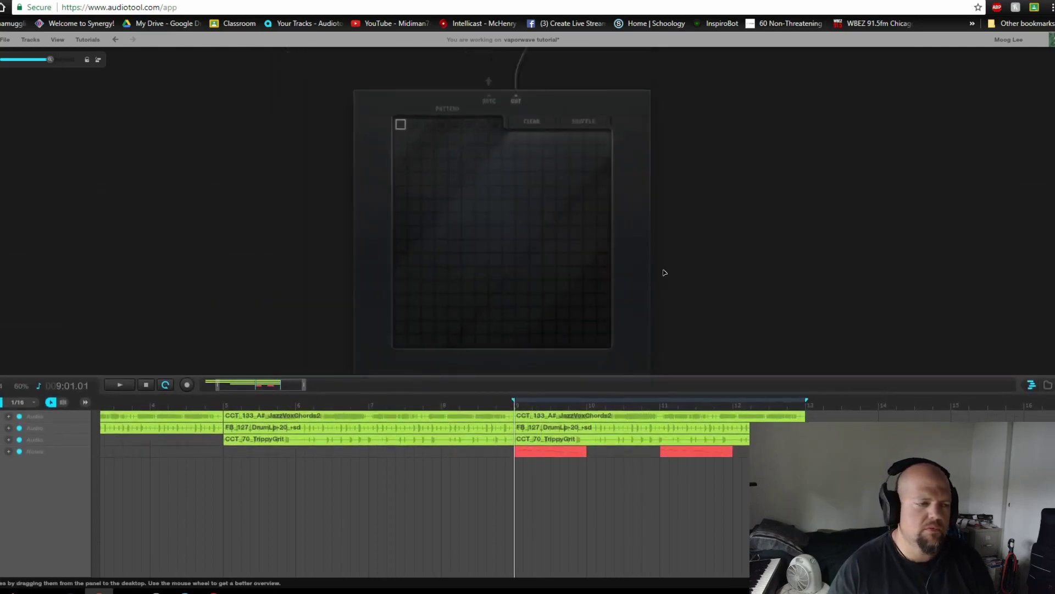
pyautogui.moveTo(928, 166); pyautogui.dragTo(492, 358)
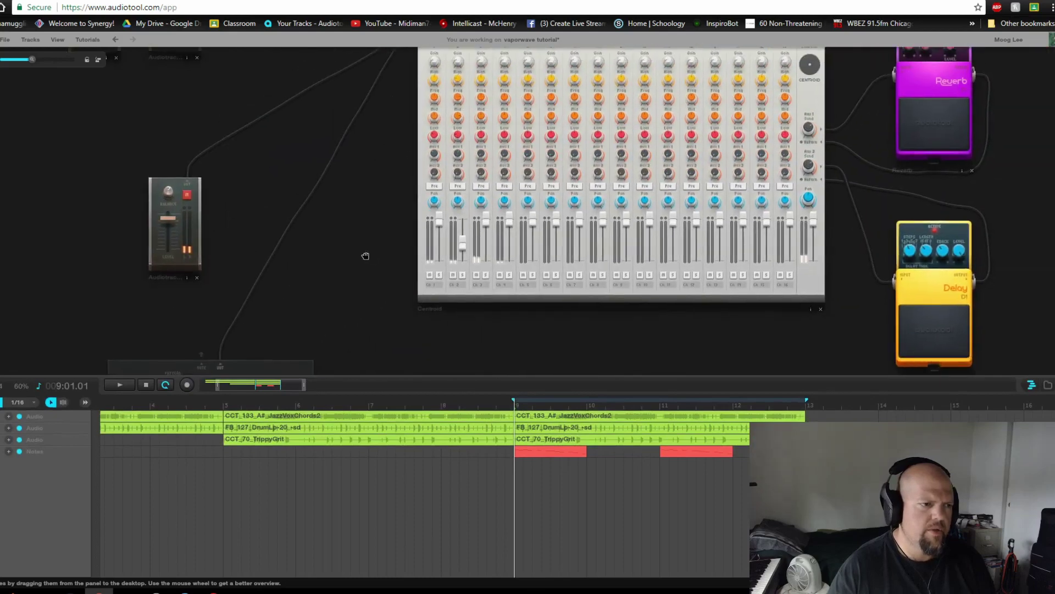
pyautogui.moveTo(365, 252); pyautogui.dragTo(308, 299)
pyautogui.press('space')
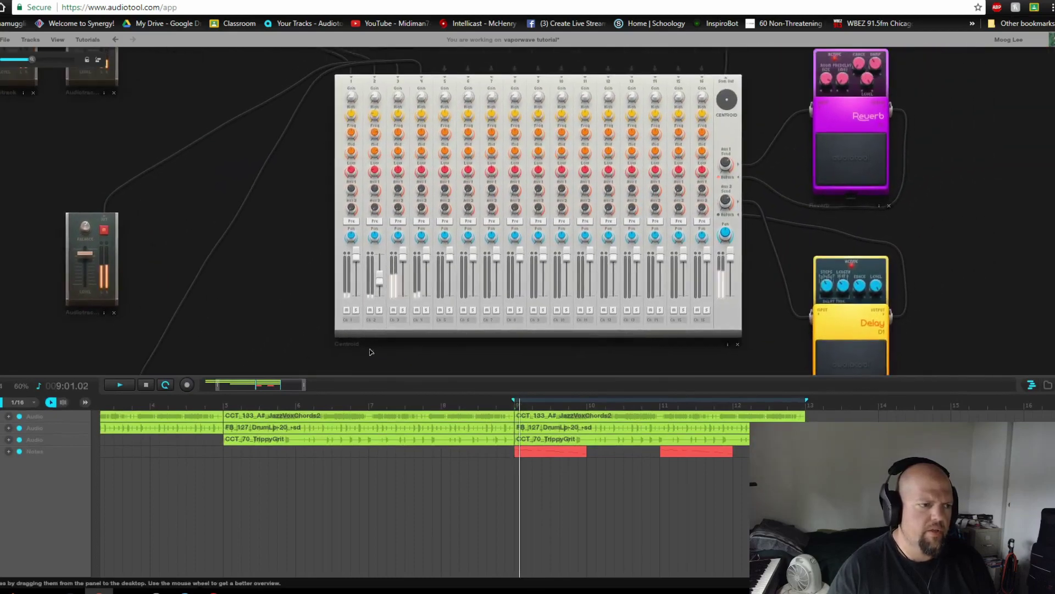
pyautogui.click(427, 311)
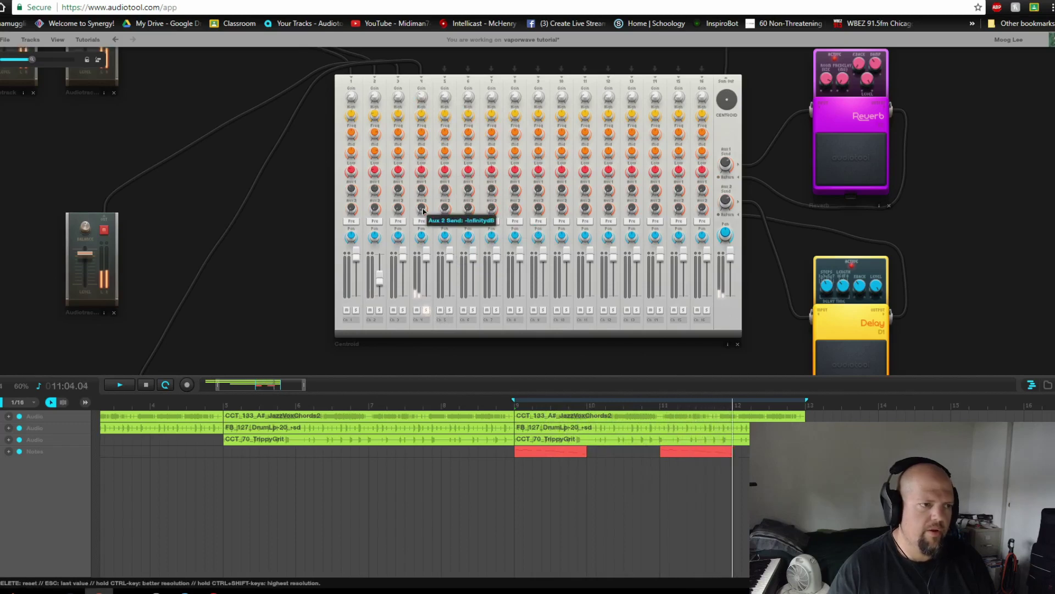
pyautogui.moveTo(423, 211); pyautogui.dragTo(435, 175)
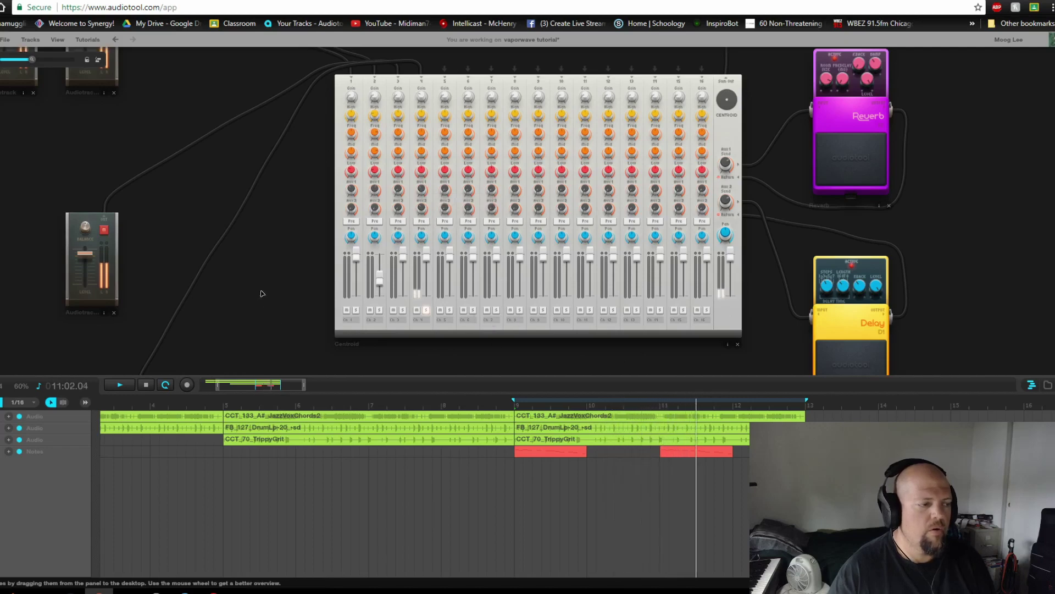
# Examine channel 4's aux sends and the Delay pedal's steps, step length and level settings while the soloed melody plays
pyautogui.scroll(-3, 262, 294)
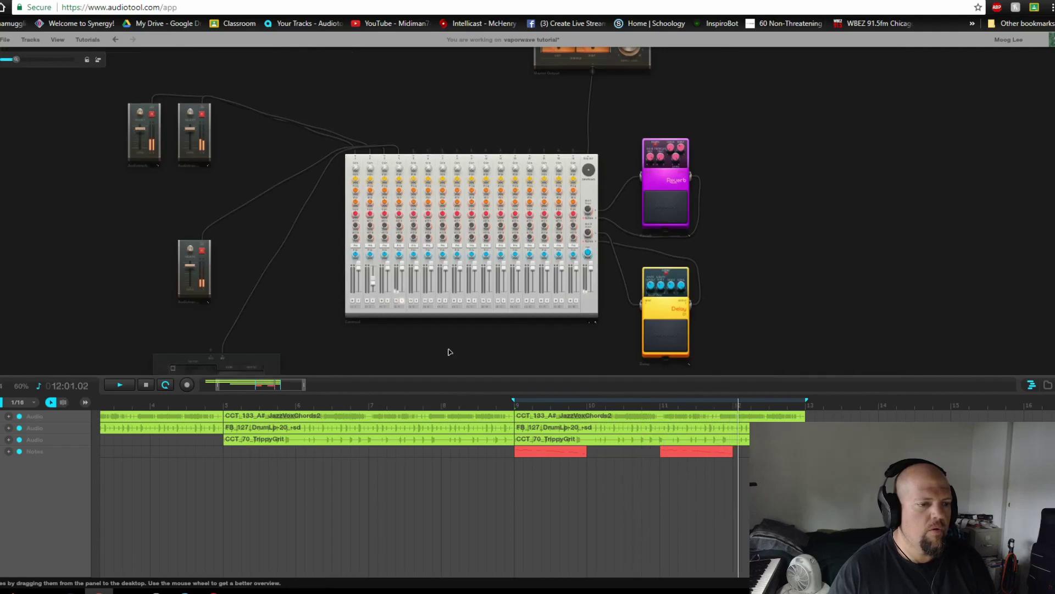
pyautogui.scroll(3, 399, 245)
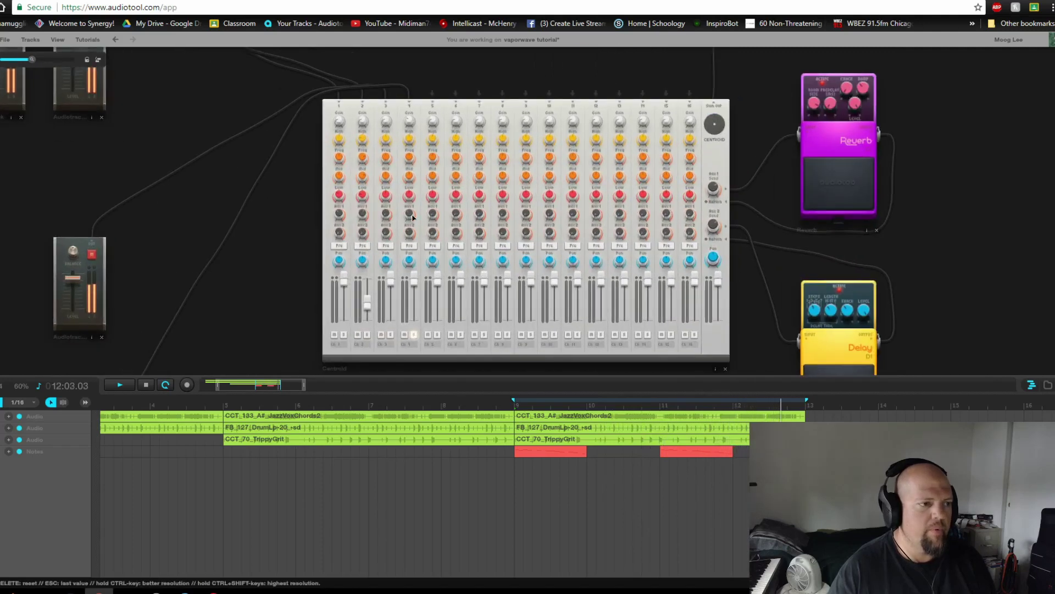
pyautogui.moveTo(414, 237)
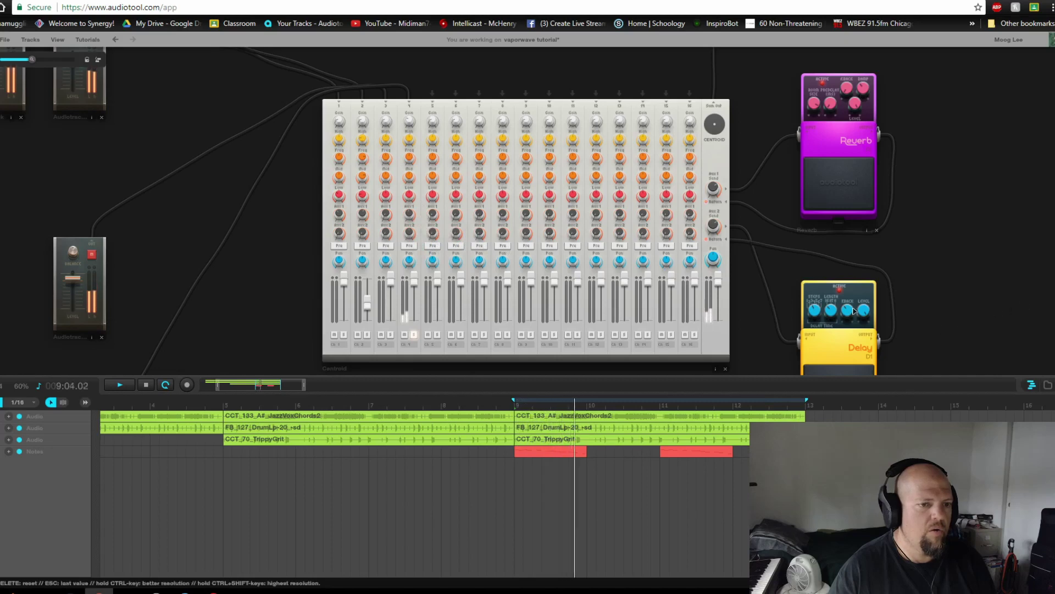
pyautogui.moveTo(863, 298)
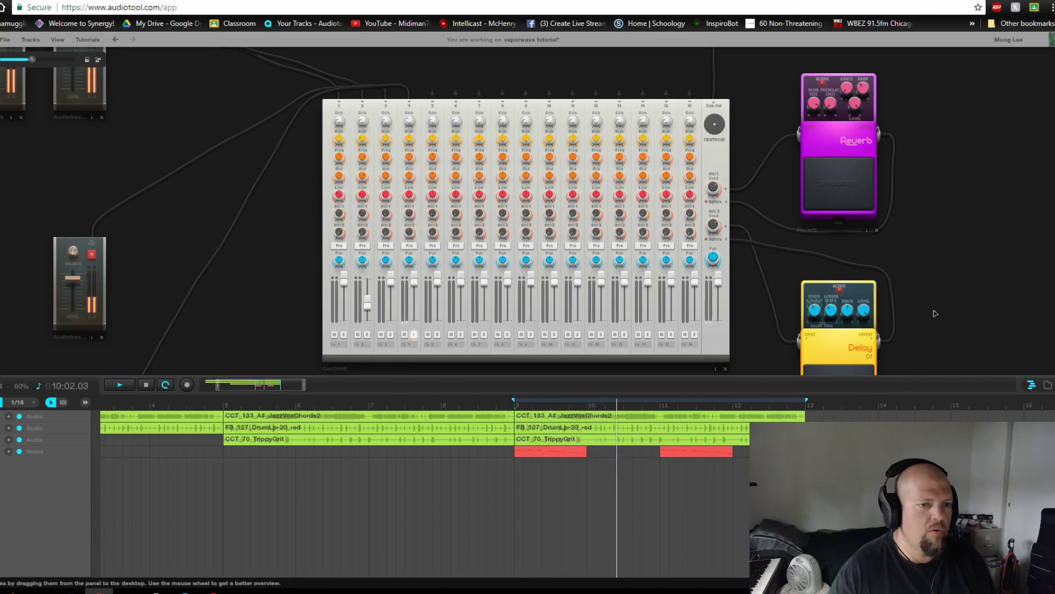
pyautogui.moveTo(815, 313)
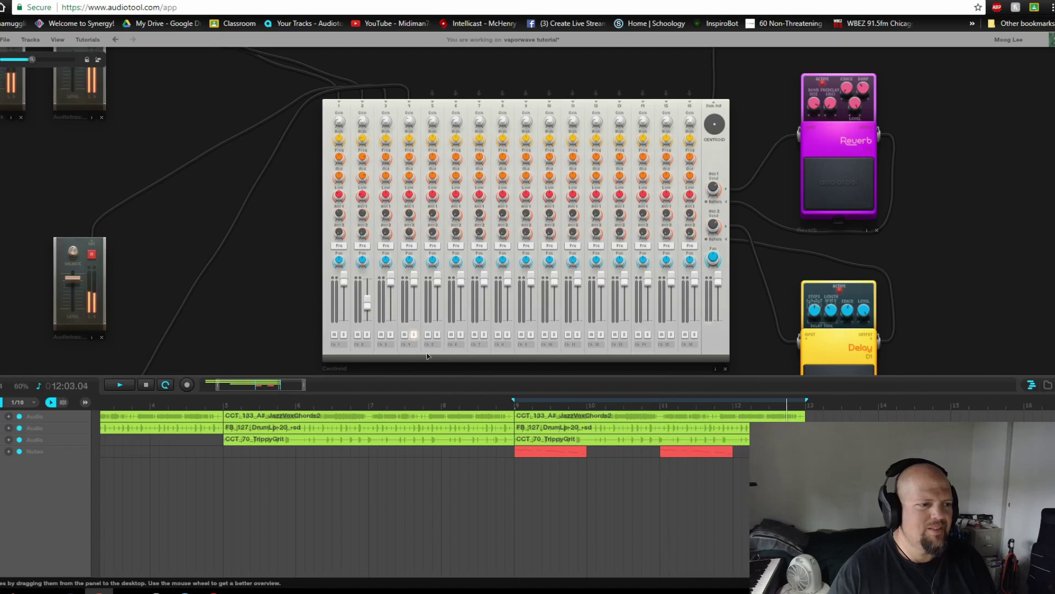
pyautogui.moveTo(411, 244)
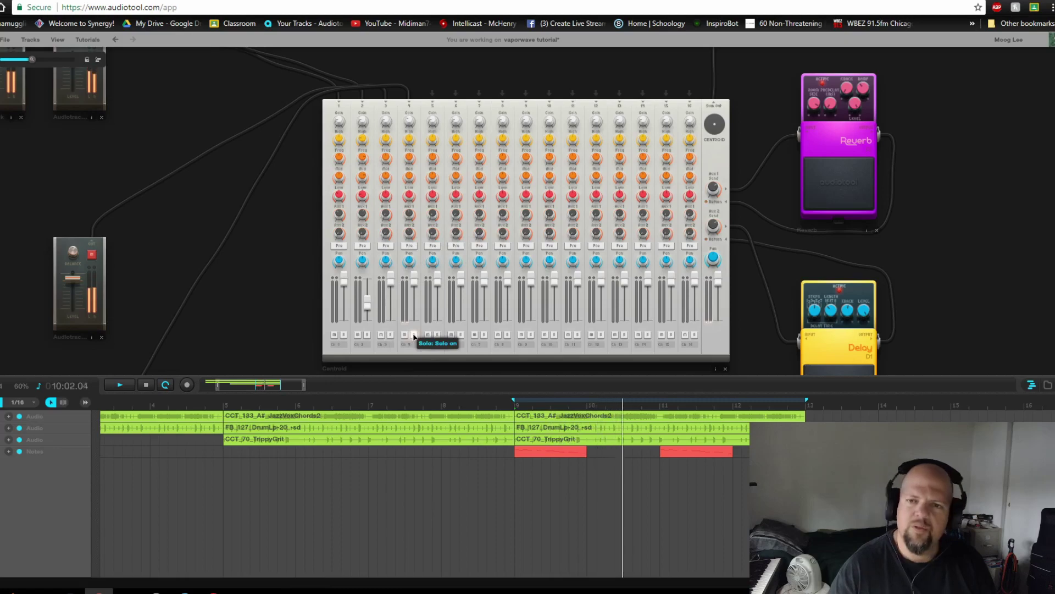
pyautogui.scroll(4, 857, 323)
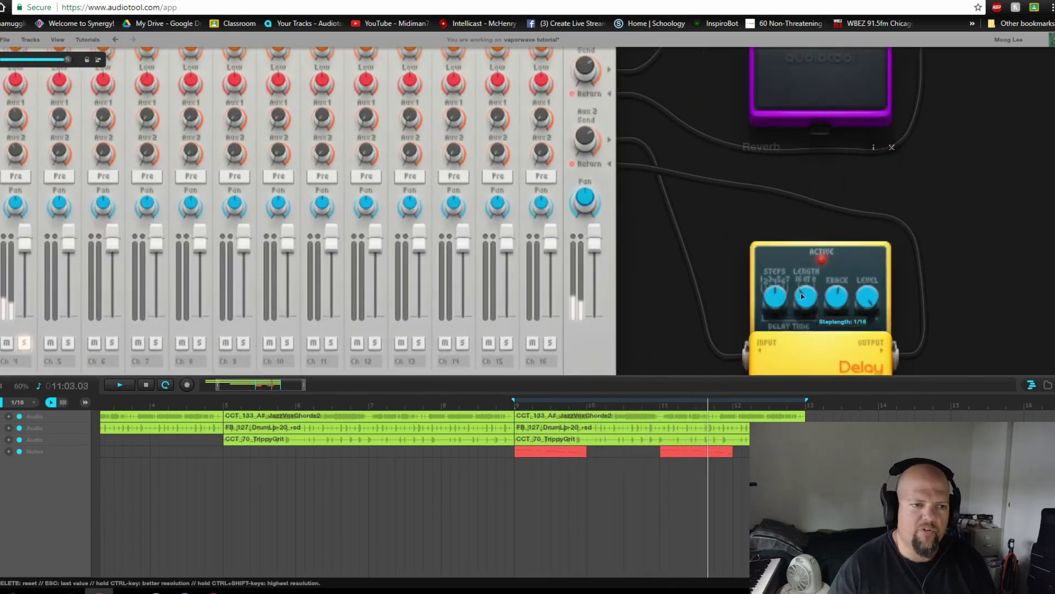
pyautogui.scroll(-4, 746, 294)
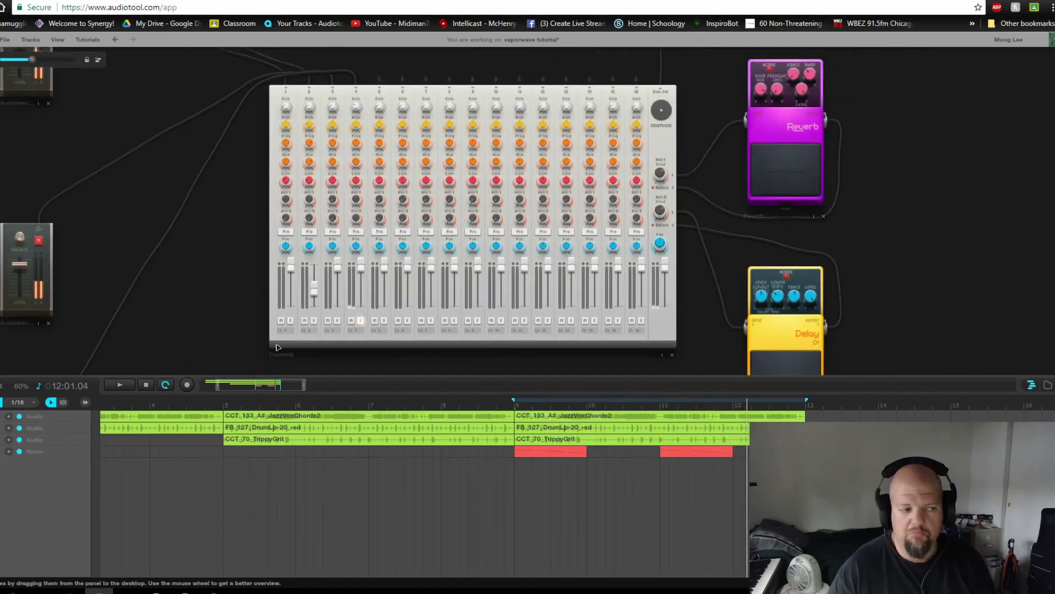
# Turn off channel 4's solo and play the full mix from just before bar 9
pyautogui.click(518, 407)
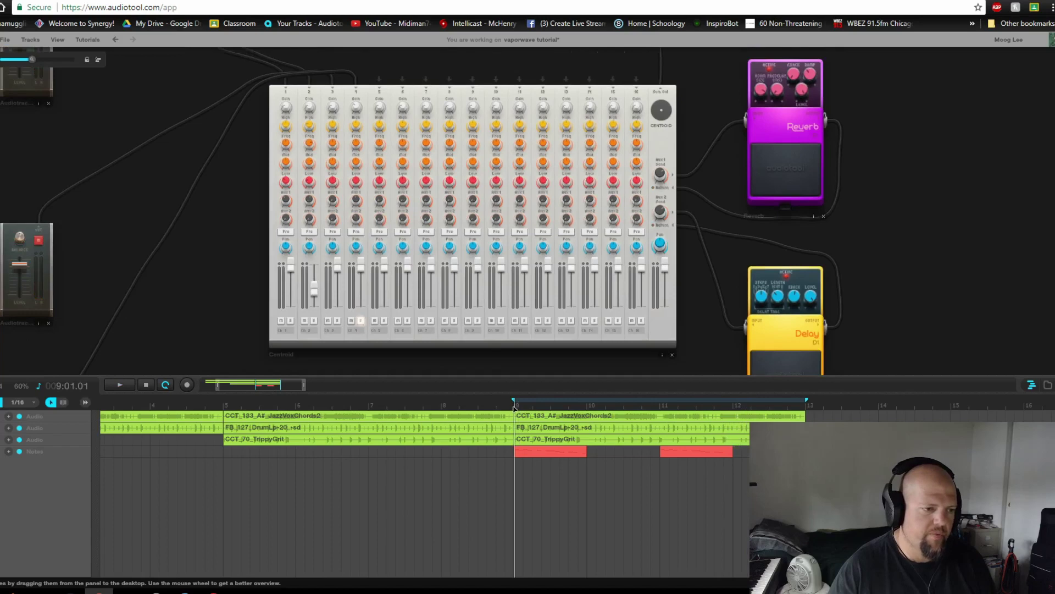
pyautogui.click(511, 408)
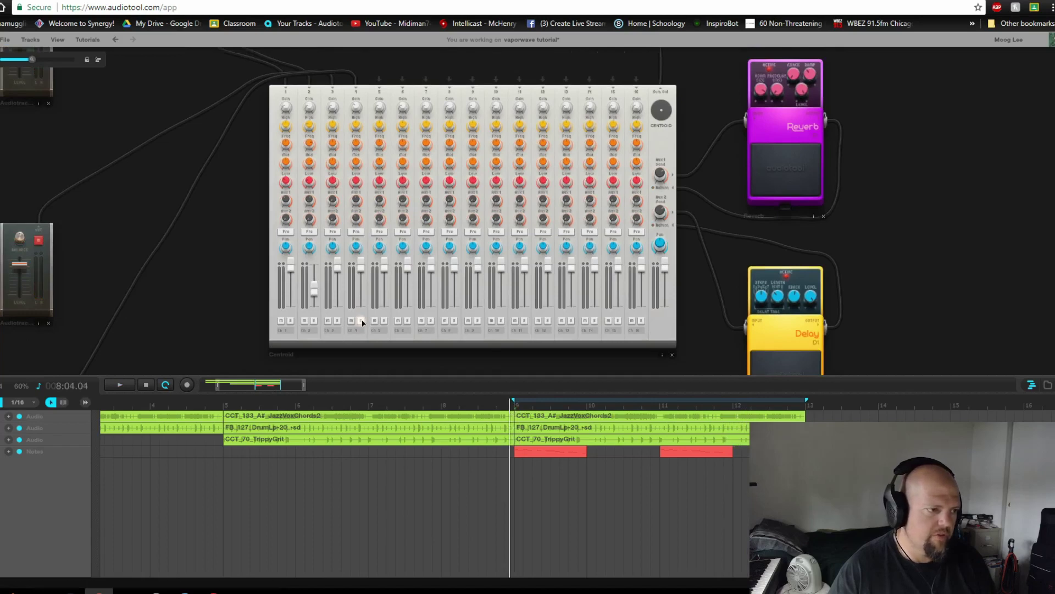
pyautogui.press('space')
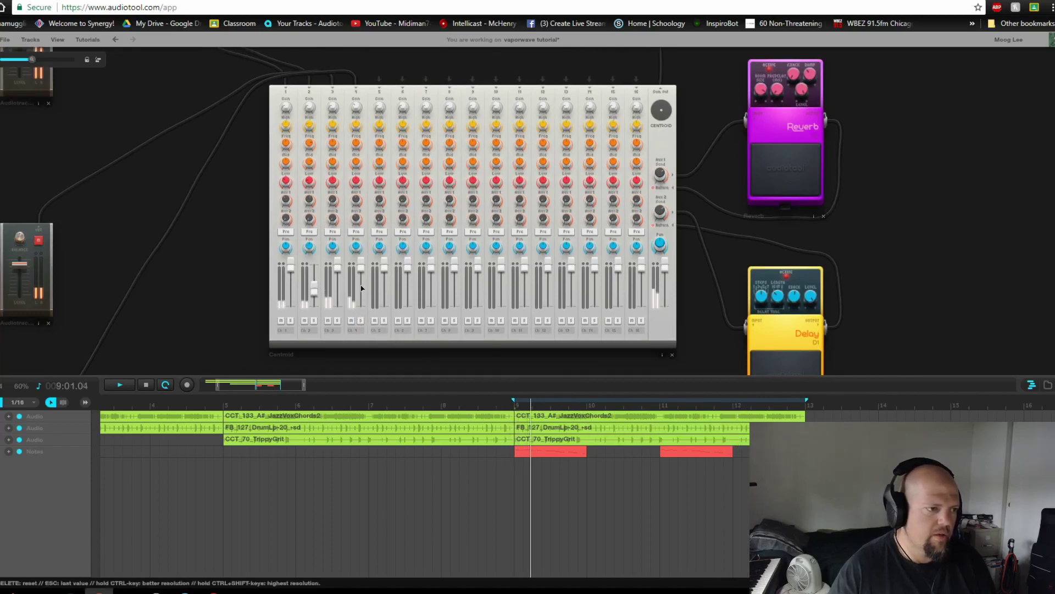
# Lower the level fader of mixer channel 4 slightly while the full mix plays
pyautogui.moveTo(363, 273)
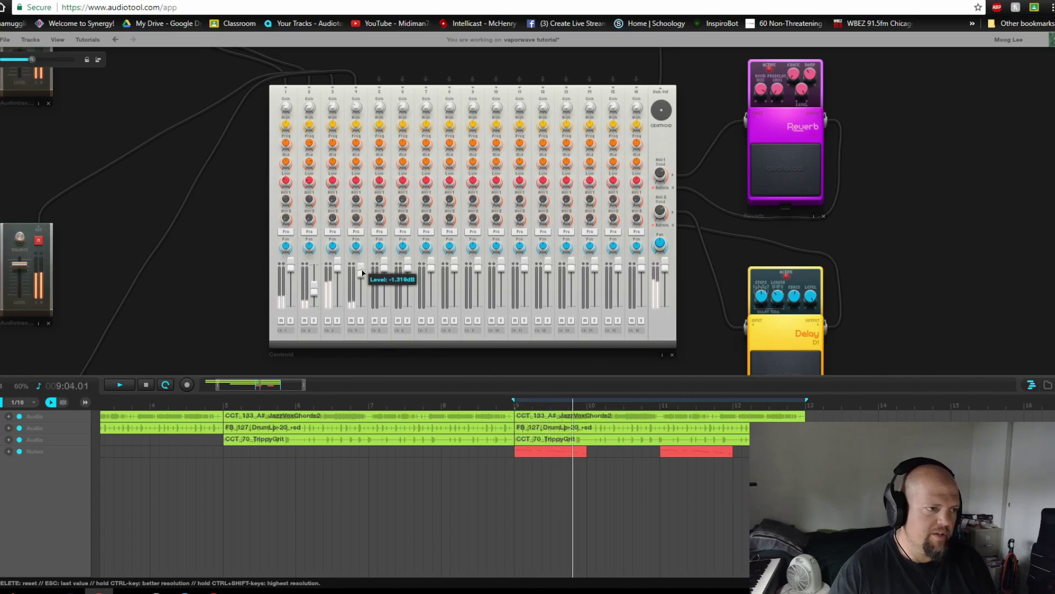
pyautogui.moveTo(362, 273); pyautogui.dragTo(362, 274)
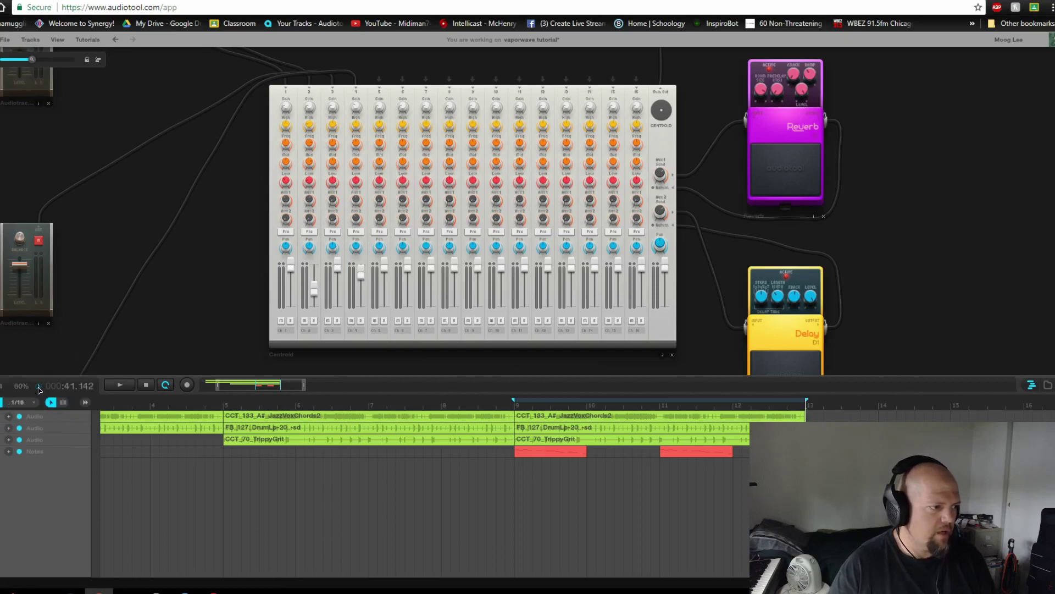
# With the position display in minutes and seconds, play the loop from bar 9 to check the mix, and stop playback
pyautogui.press('ctrl')
pyautogui.press('ctrl')
pyautogui.press('ctrl')
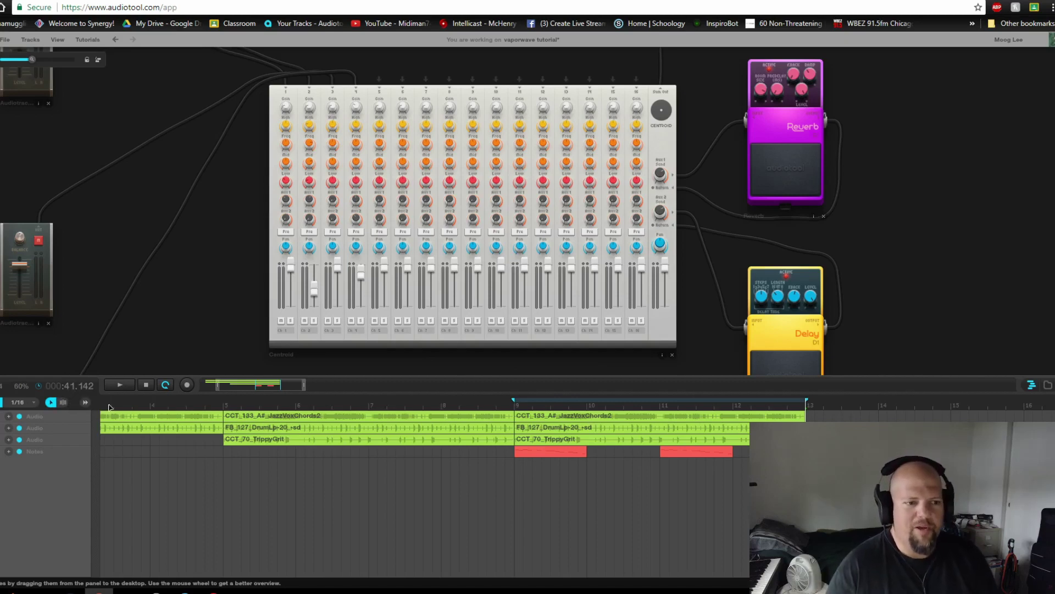
pyautogui.click(147, 385)
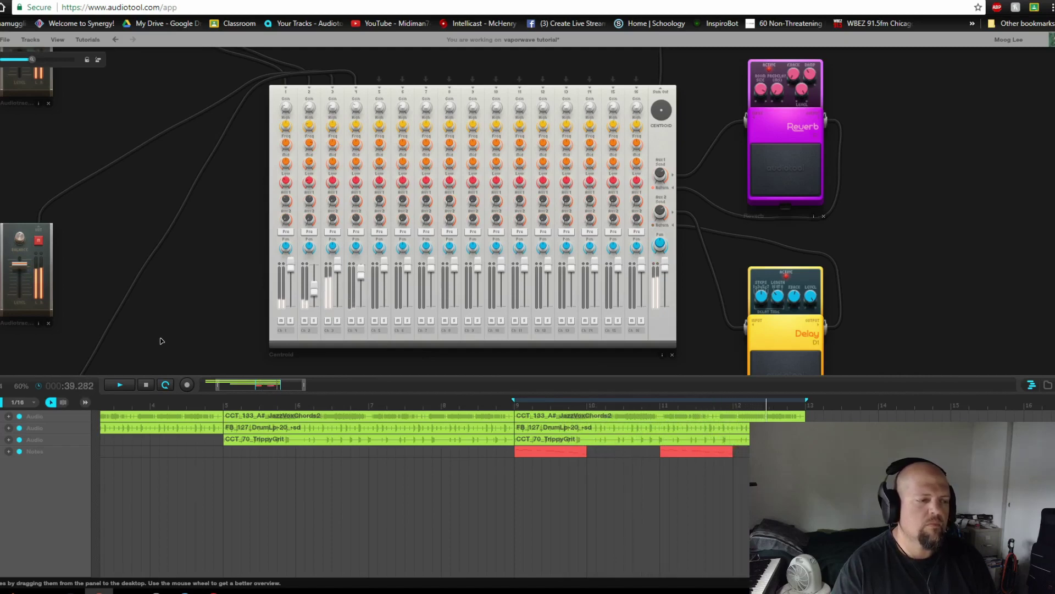
pyautogui.press('space')
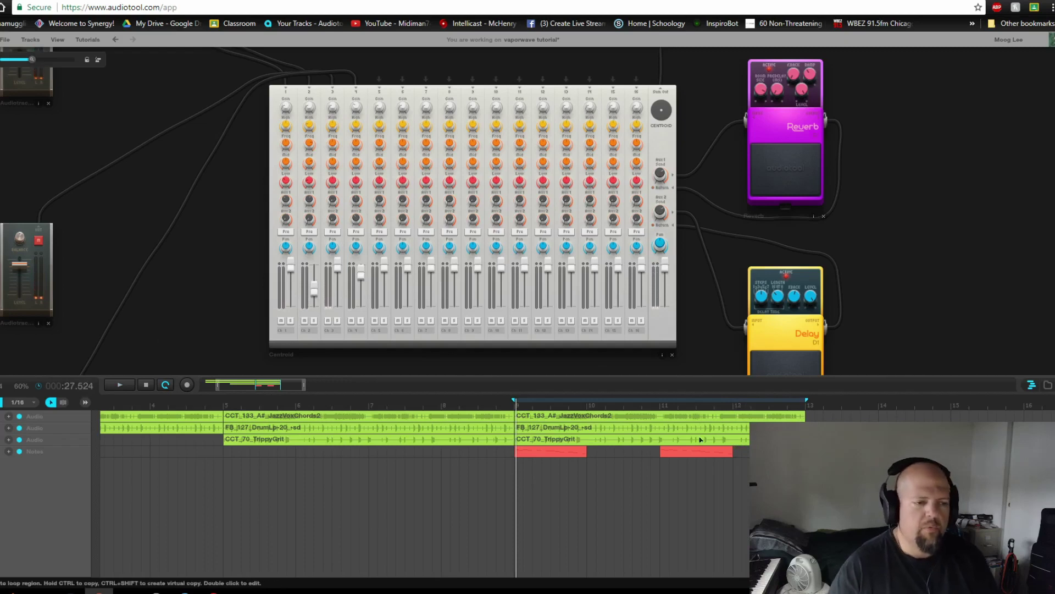
# Copy the audio and note regions of all four tracks from bars 9–12 to bar 13
pyautogui.scroll(-2, 289, 389)
pyautogui.scroll(-1, 288, 389)
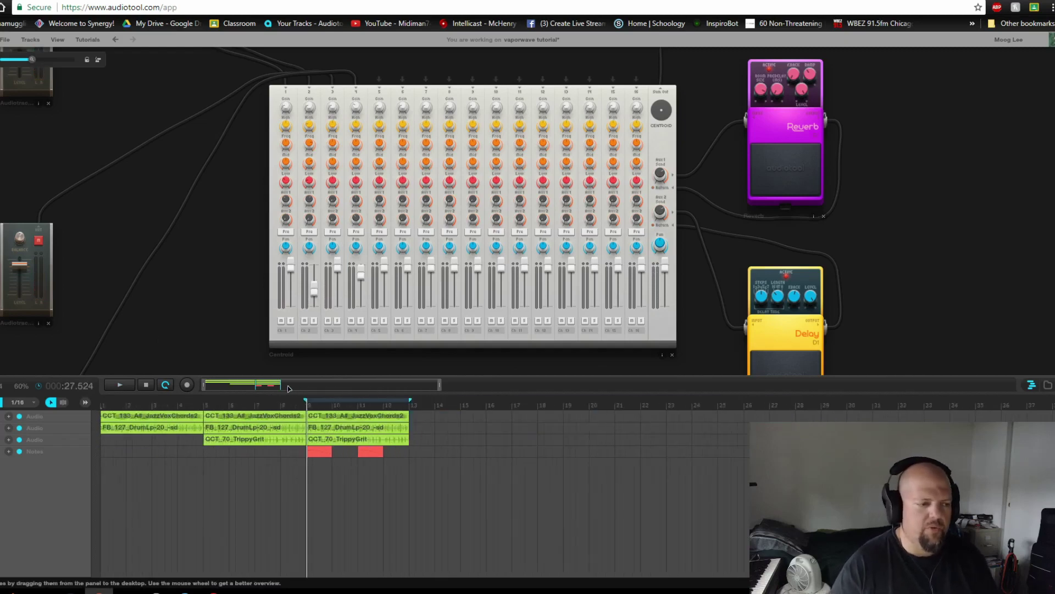
pyautogui.moveTo(356, 454); pyautogui.dragTo(419, 420)
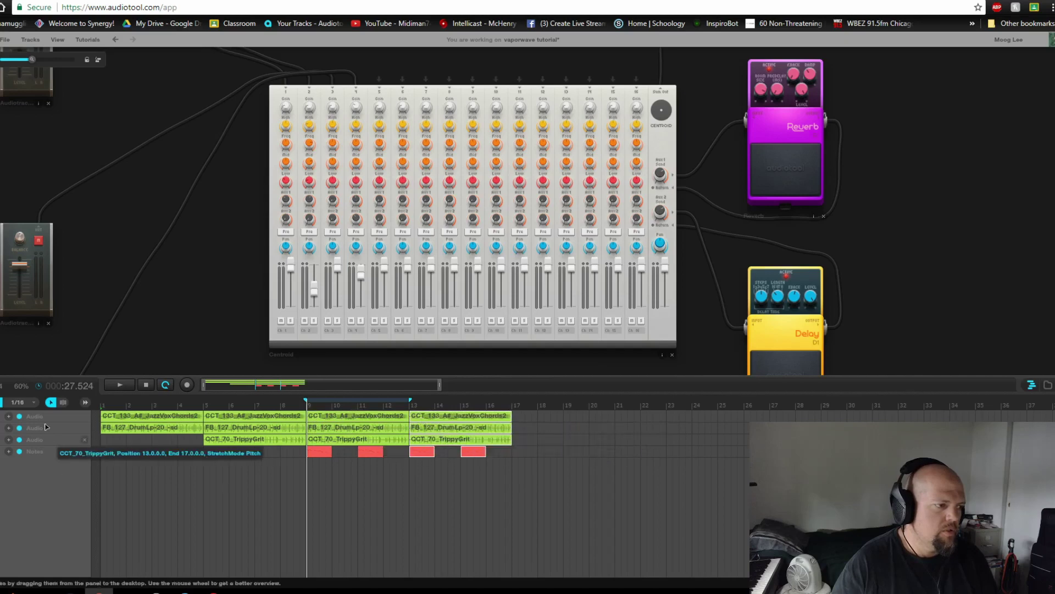
# Set the timeline's snap grid to 1/4 and move the loop range to span bars 17 to 21
pyautogui.click(21, 402)
pyautogui.click(25, 436)
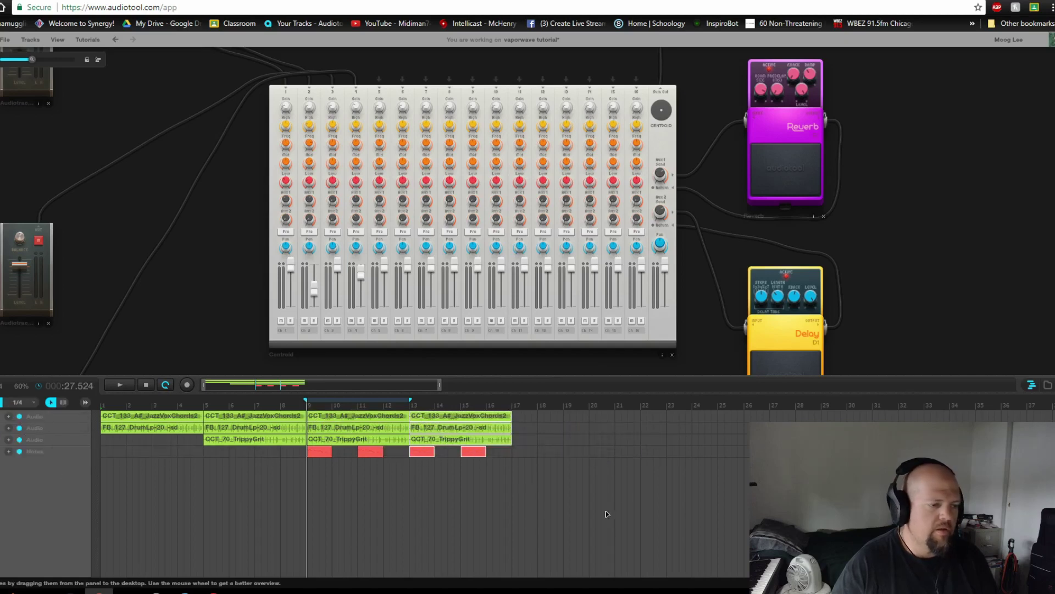
pyautogui.click(604, 440)
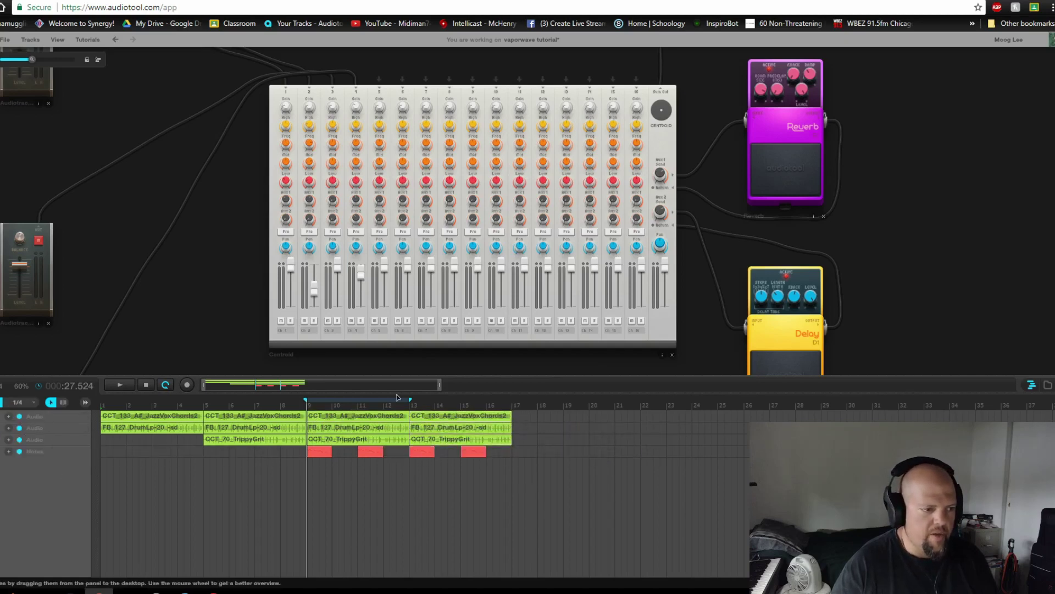
pyautogui.moveTo(362, 402); pyautogui.dragTo(578, 405)
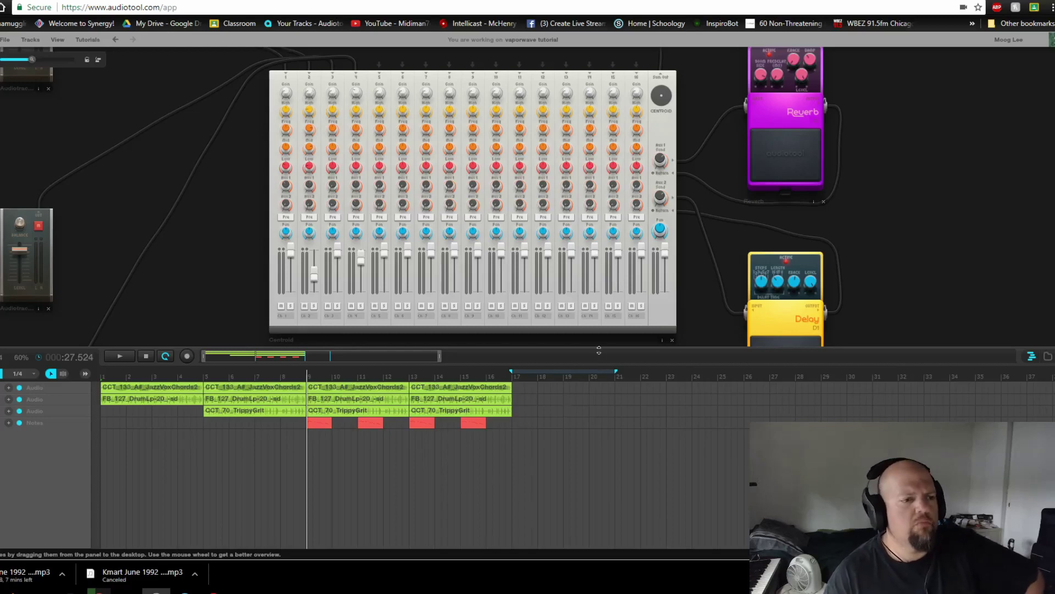
# Reduce the timeline's height and look over the device layout, from the audio tracks and Tonematrix to the mixer and effect pedals
pyautogui.moveTo(599, 350); pyautogui.dragTo(491, 410)
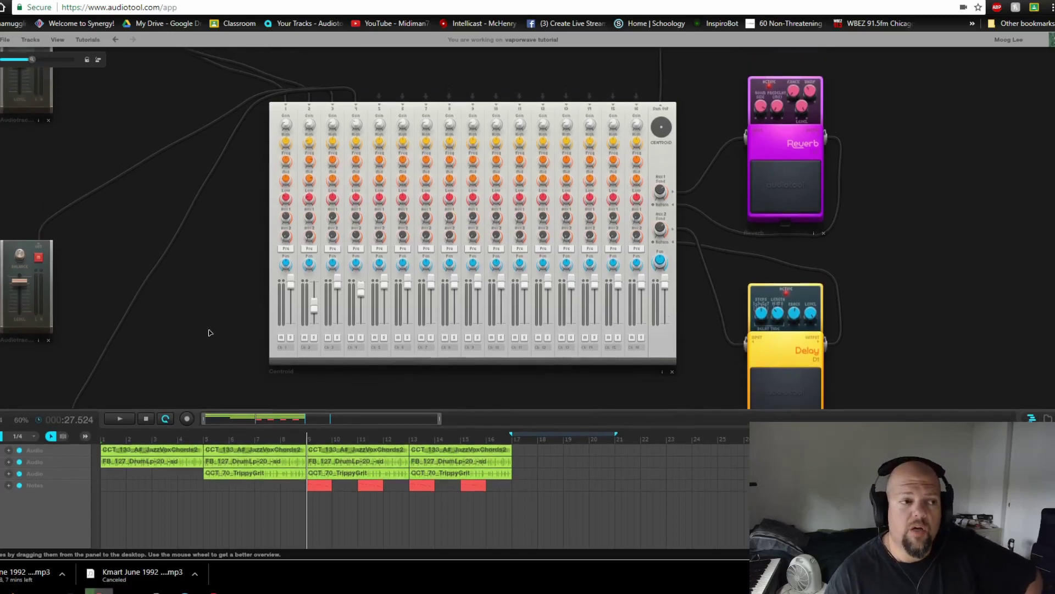
pyautogui.scroll(-2, 209, 333)
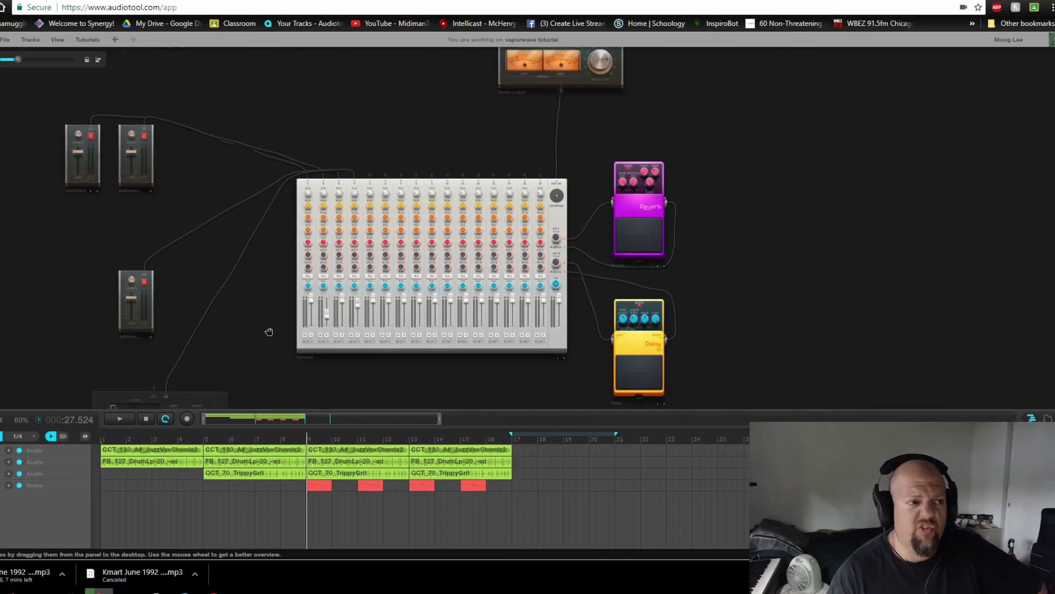
pyautogui.moveTo(269, 332); pyautogui.dragTo(343, 309)
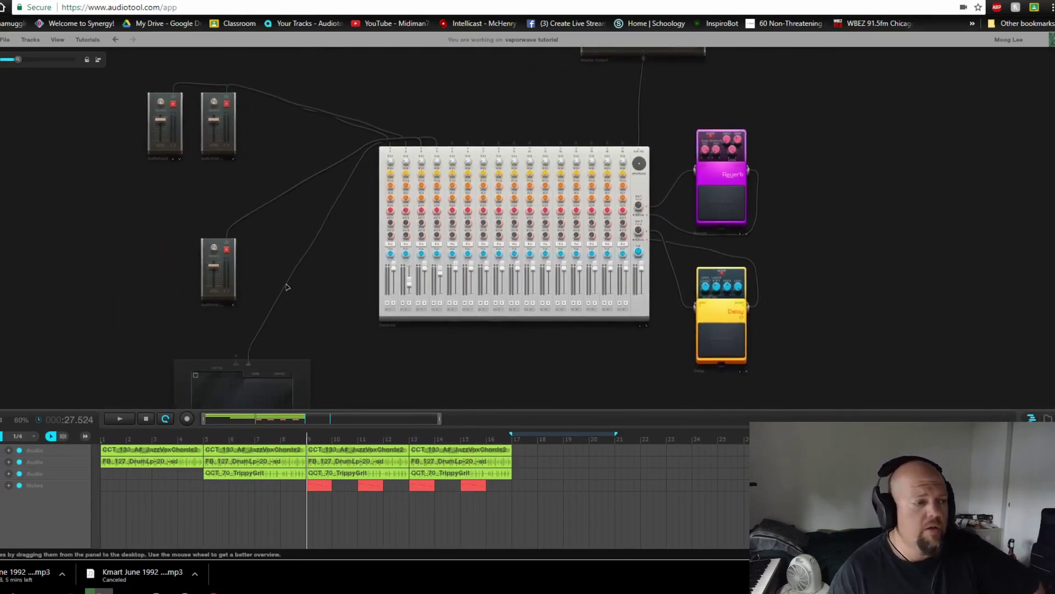
pyautogui.scroll(3, 808, 186)
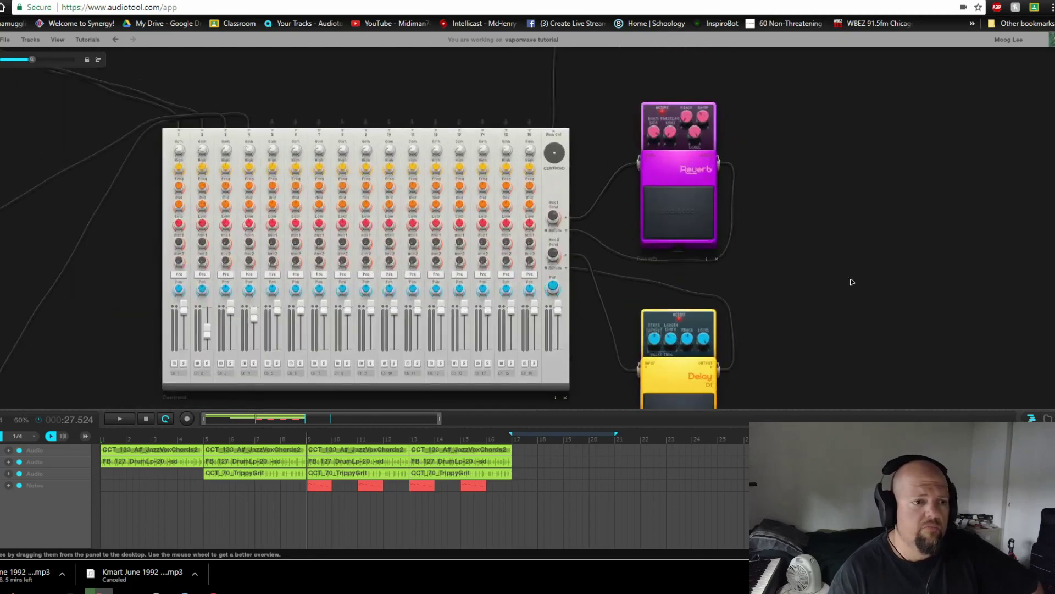
pyautogui.moveTo(617, 338); pyautogui.dragTo(845, 269)
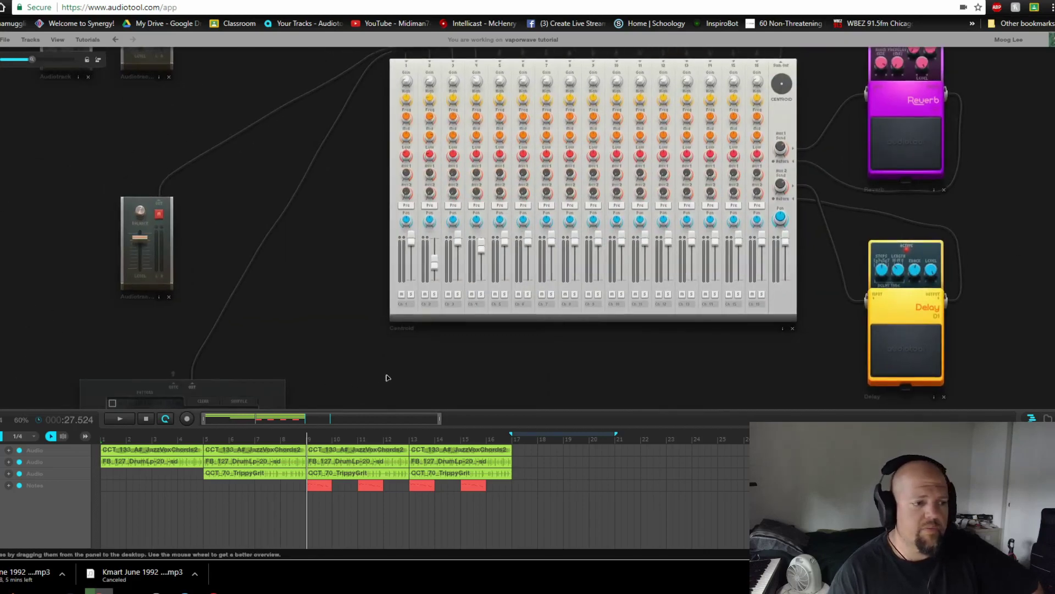
pyautogui.scroll(-3, 390, 376)
pyautogui.moveTo(499, 372); pyautogui.dragTo(550, 350)
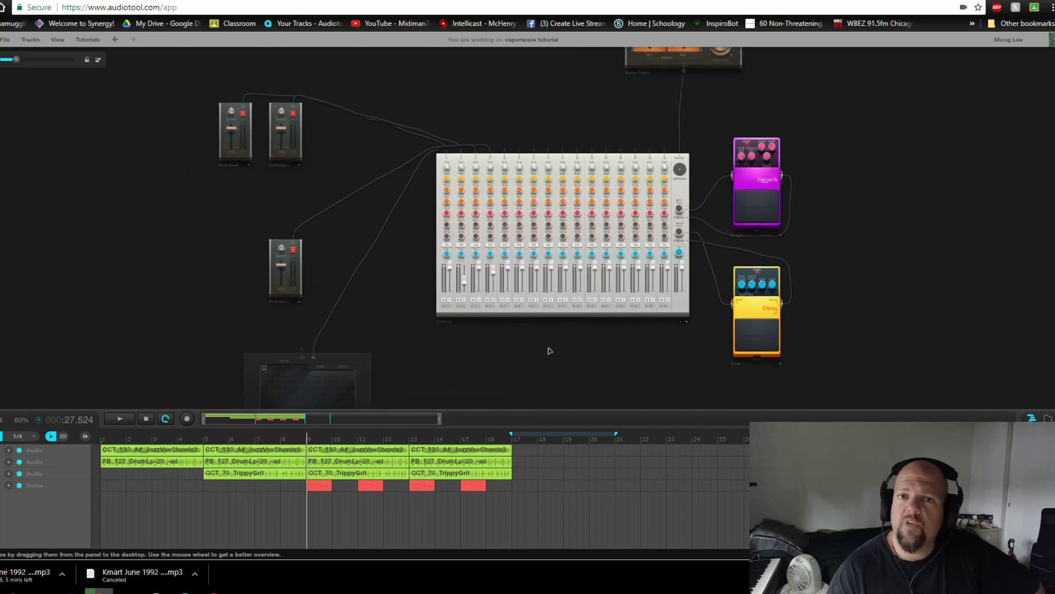